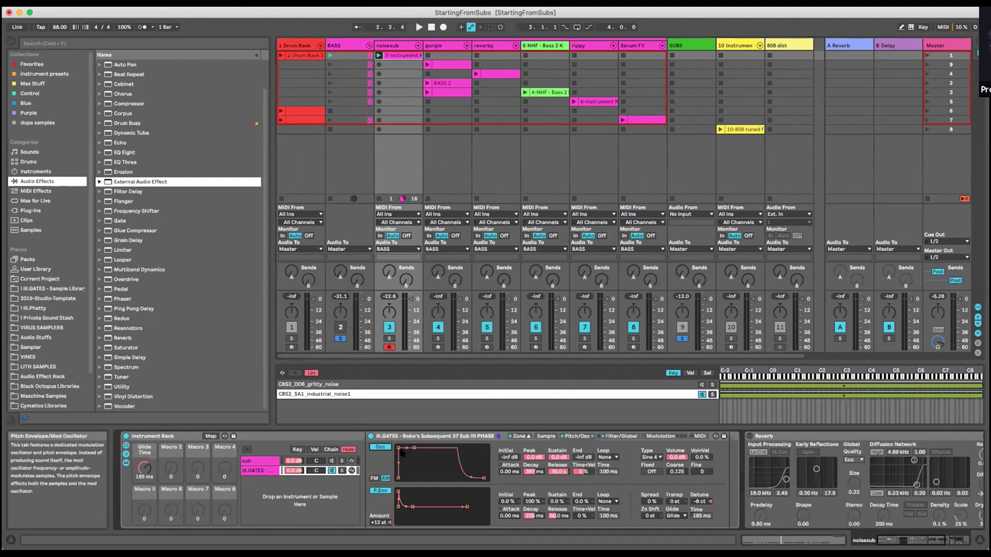
- Review the sampler's Sample and Pitch/Osc settings on the noisesub track and audition it together with the SUBS track
left_click(550, 436)
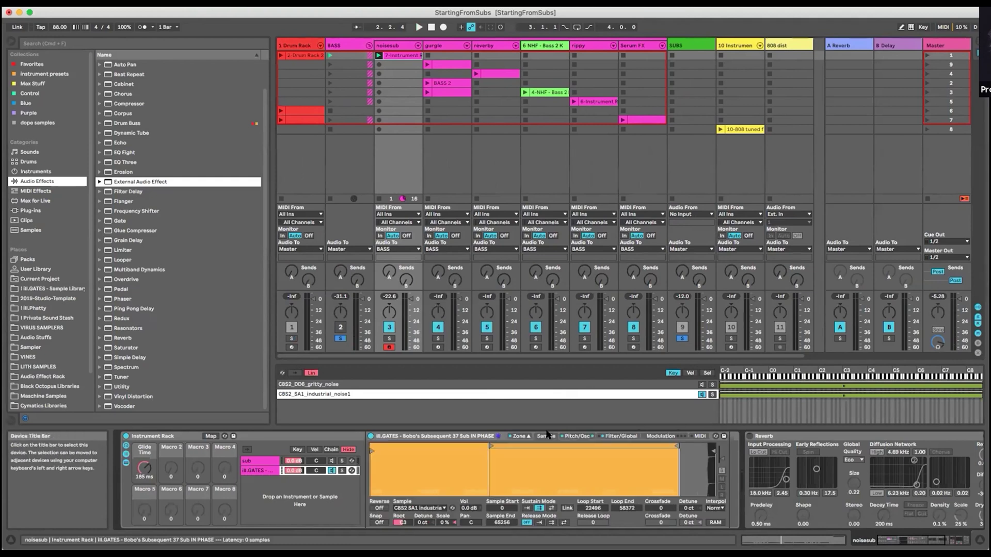
left_click(584, 437)
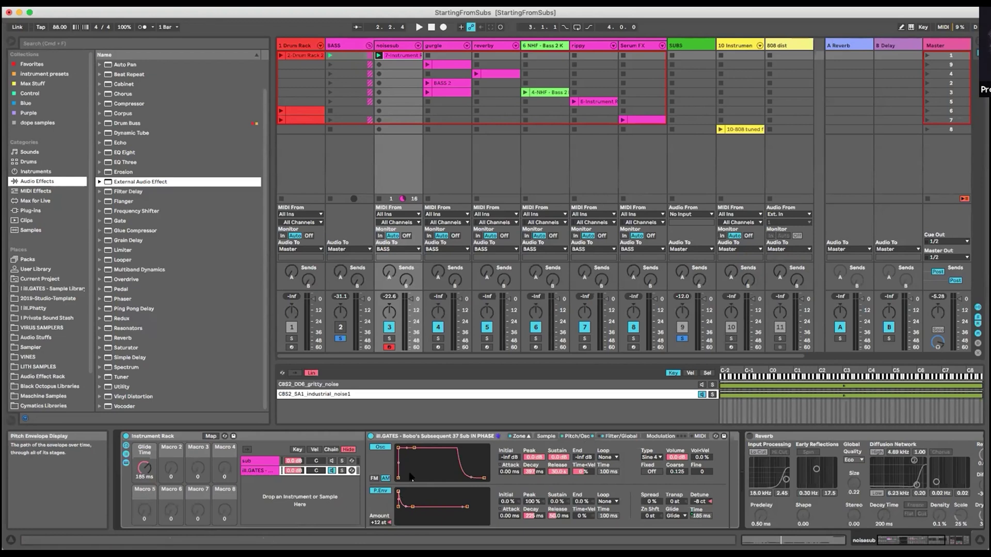
left_click(374, 479)
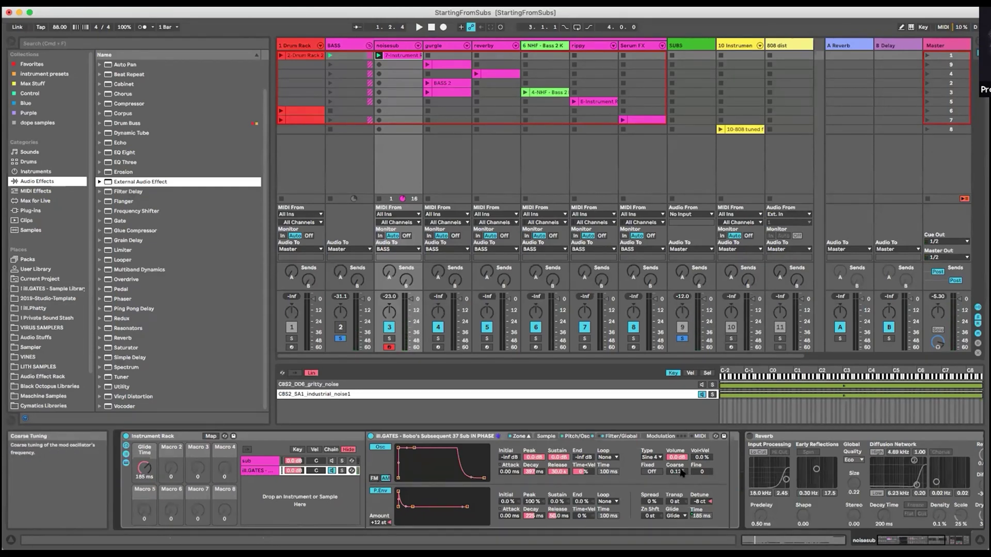
key("space")
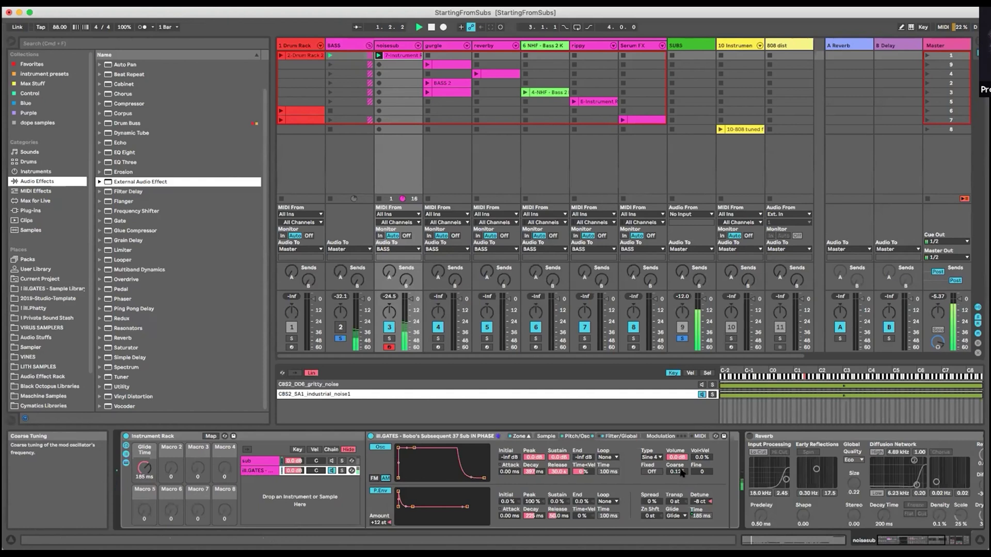
key("space")
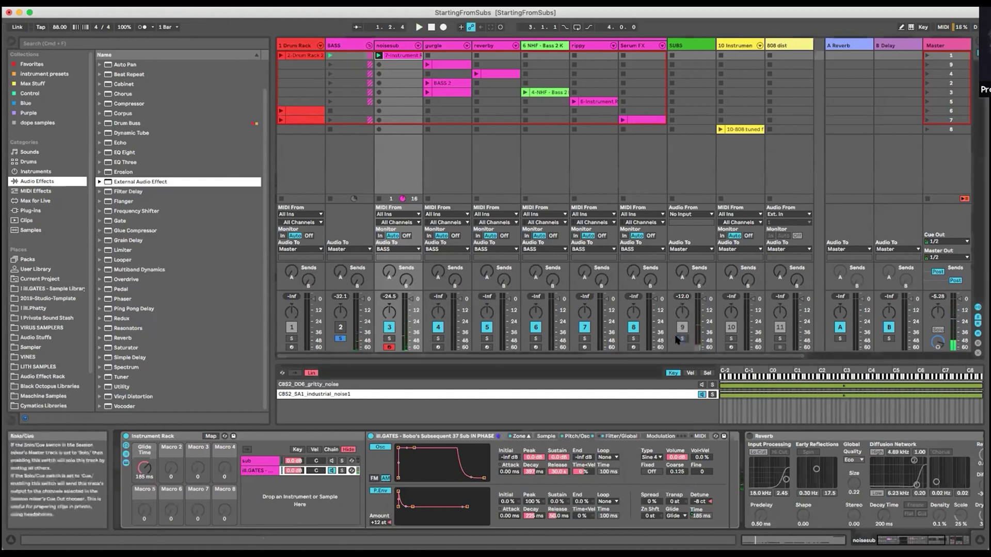
- Audition noisesub without SUBS, try coarse tuning 1 on the modulation oscillator, and compare the sound with the oscillator off and on
key("space")
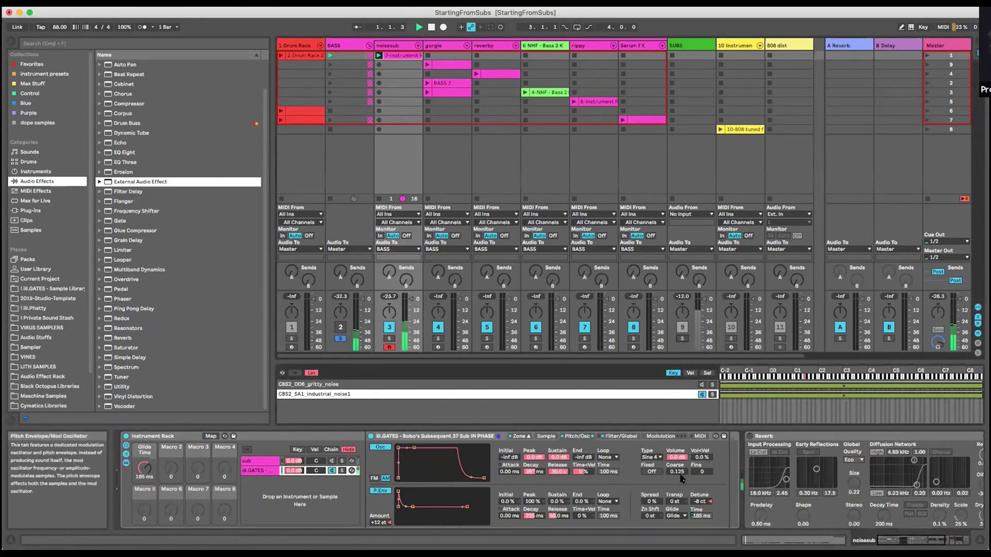
key("space")
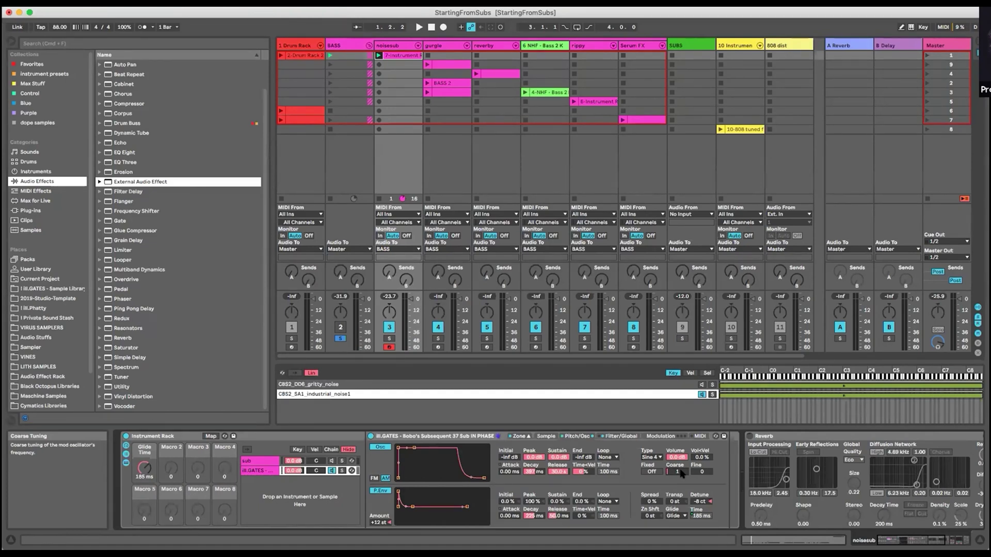
key("space")
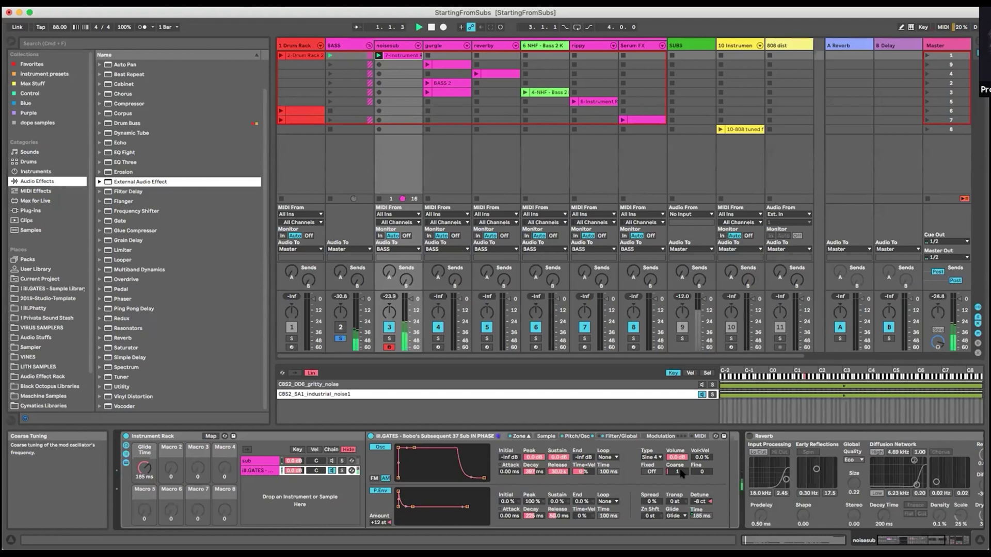
left_click(371, 447)
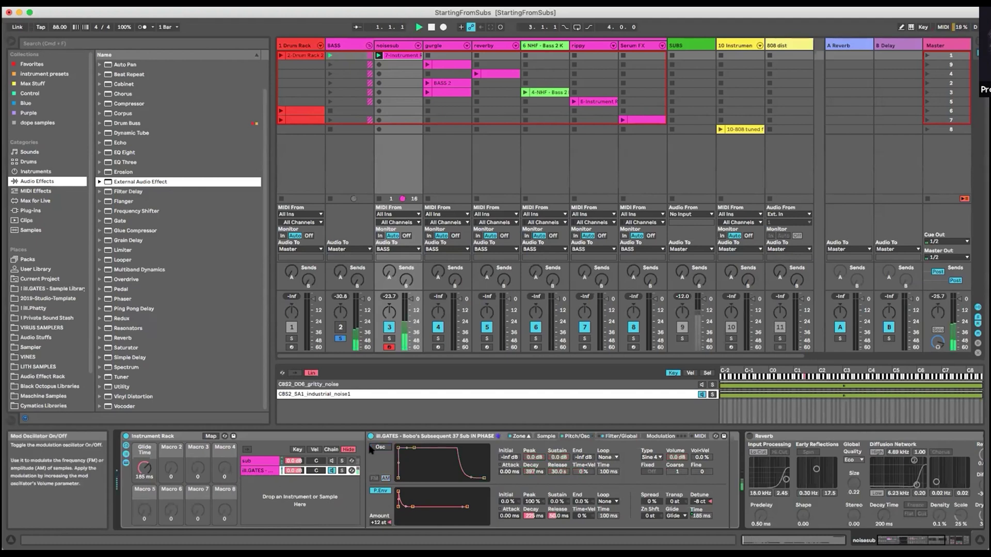
left_click(371, 448)
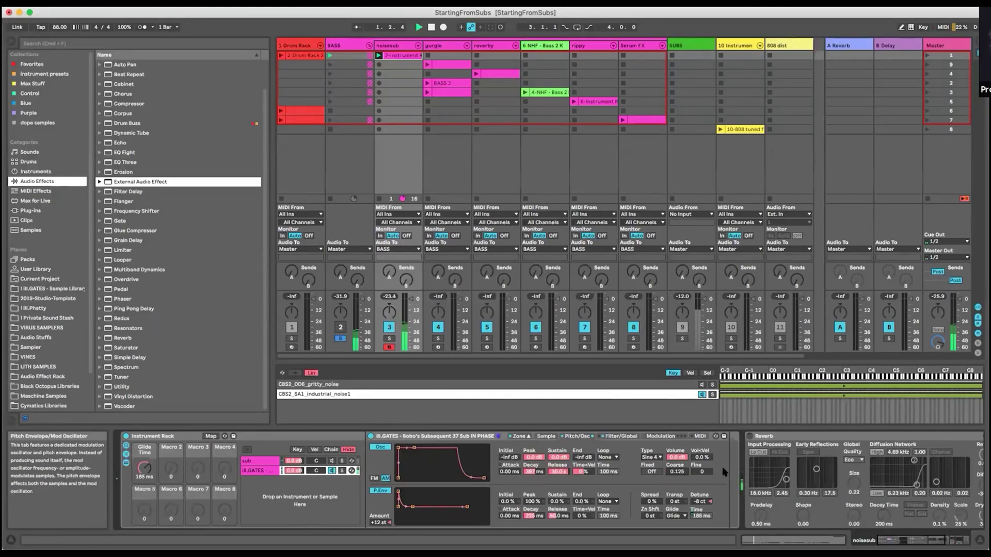
- Insert the Pitch MIDI effect ahead of the sampler at -24 st and adjust the modulation oscillator's coarse tuning
scroll(724, 472, "right", 10)
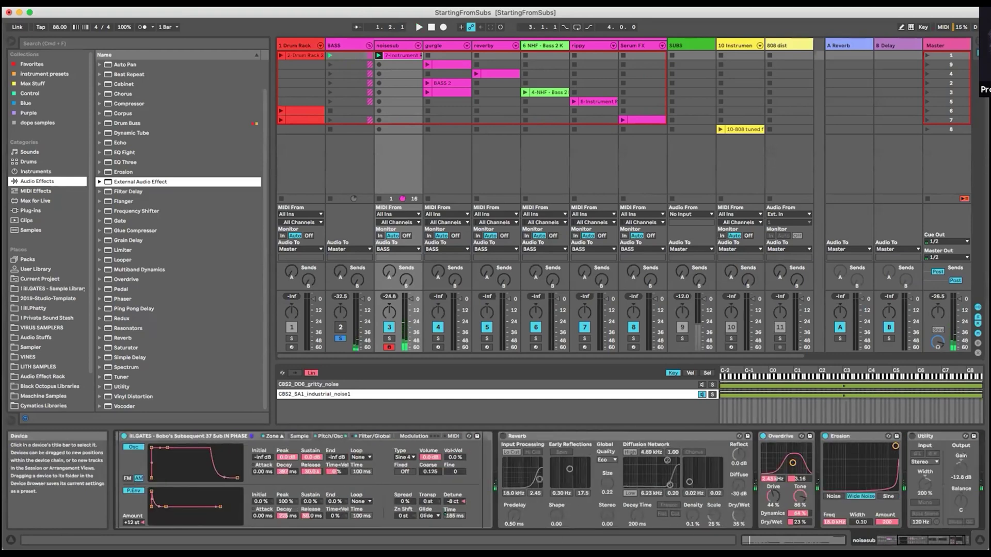
scroll(493, 487, "left", 5)
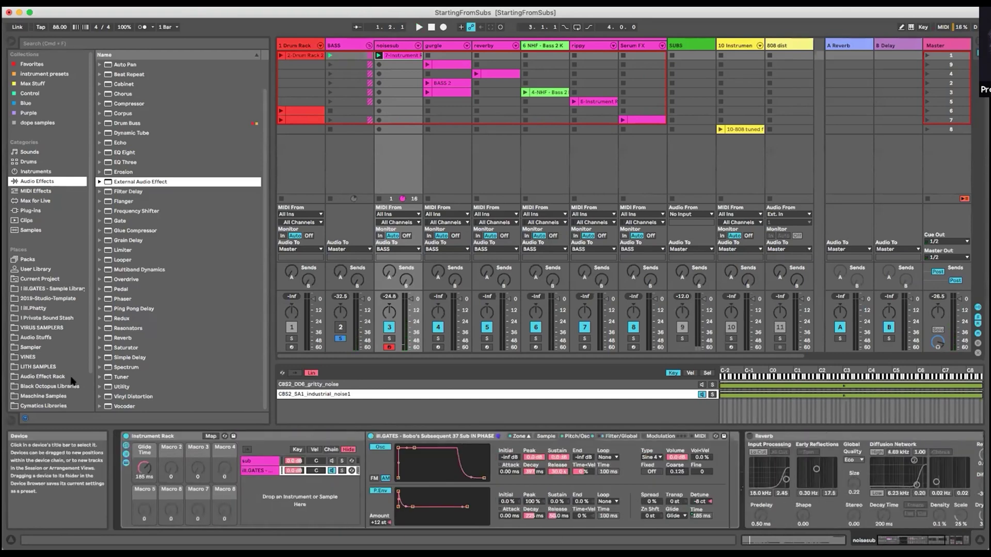
left_click(43, 192)
left_click_drag(126, 103, 392, 485)
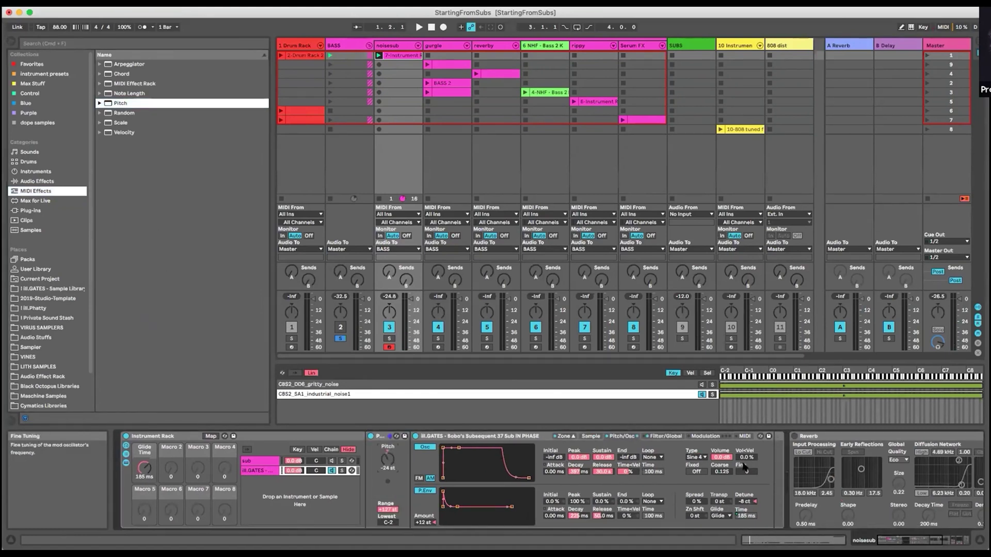
left_click_drag(722, 472, 723, 462)
- Show the sample waveform, audition it transposed to -48 and -72 st, and return the Pitch effect to -24 st
left_click(591, 436)
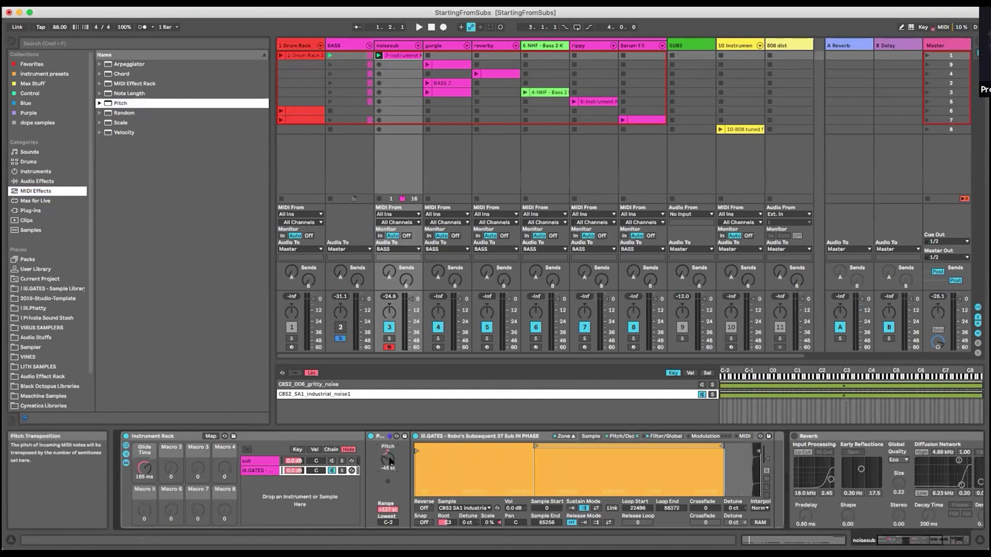
key("space")
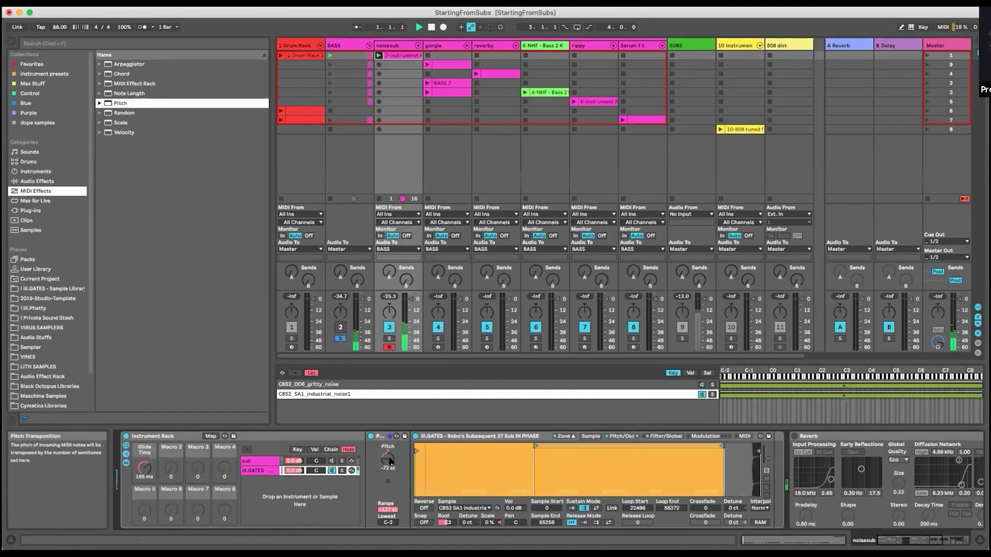
left_click_drag(390, 460, 390, 461)
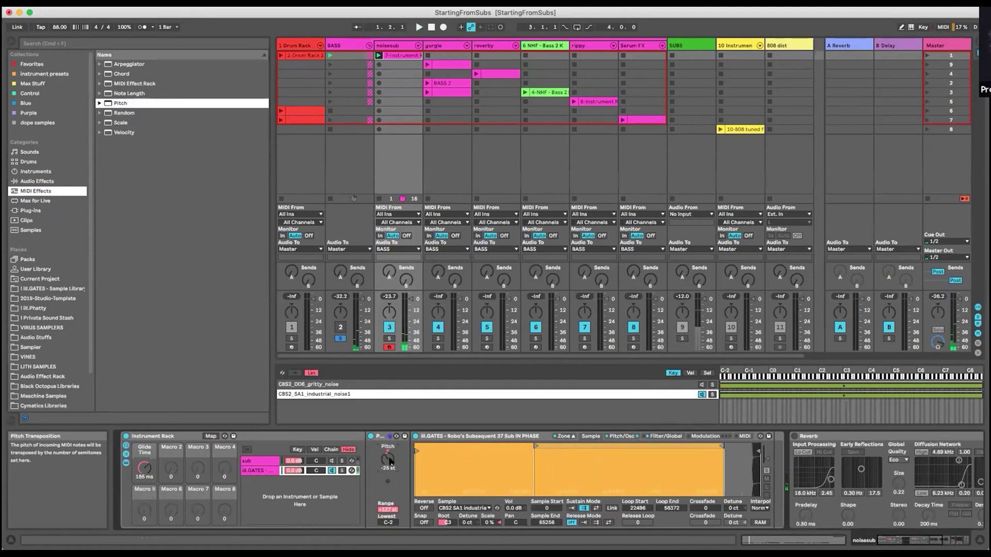
scroll(516, 454, "right", 2)
left_click_drag(370, 463, 370, 462)
- Return to the sampler's Pitch/Osc settings and audition noisesub without SUBS at coarse tuning 0.25
left_click(612, 435)
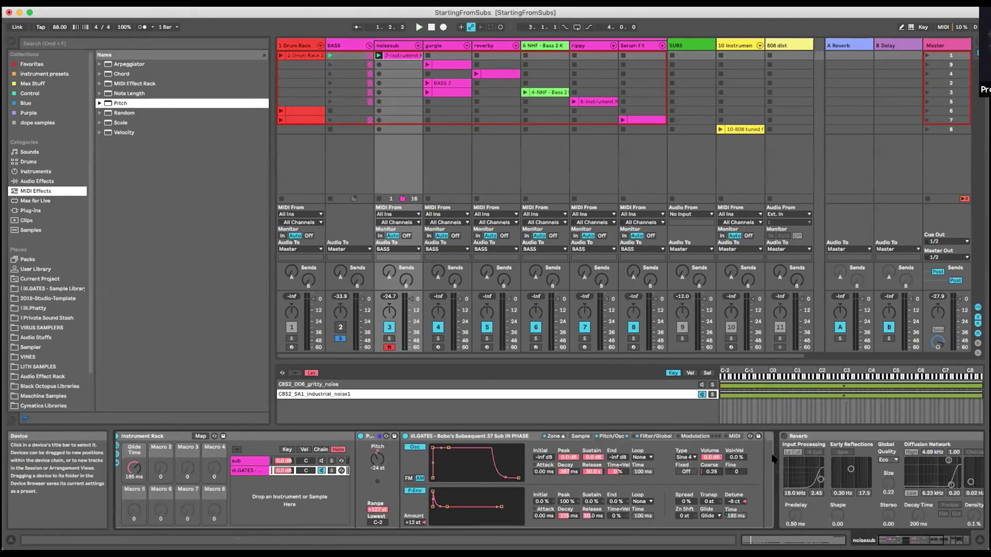
key("space")
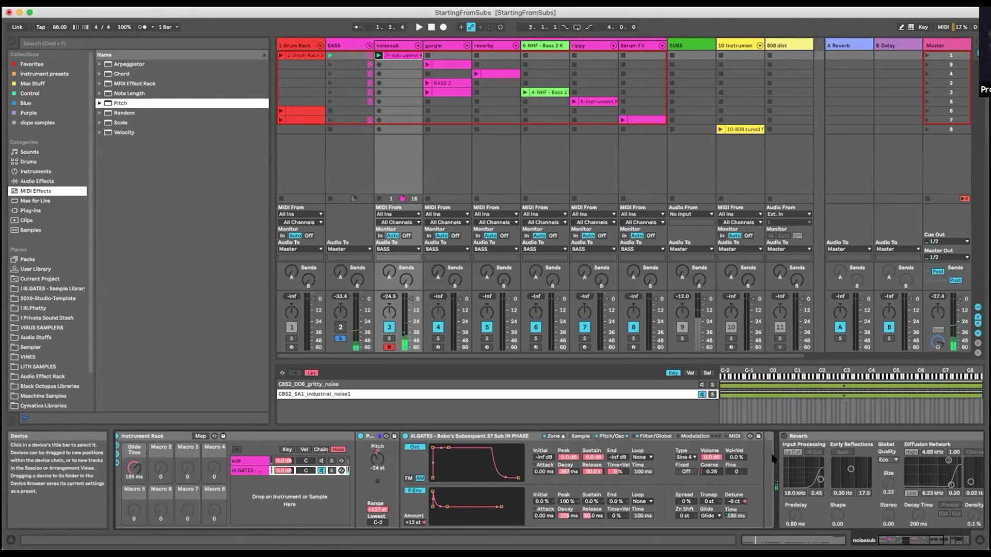
key("space")
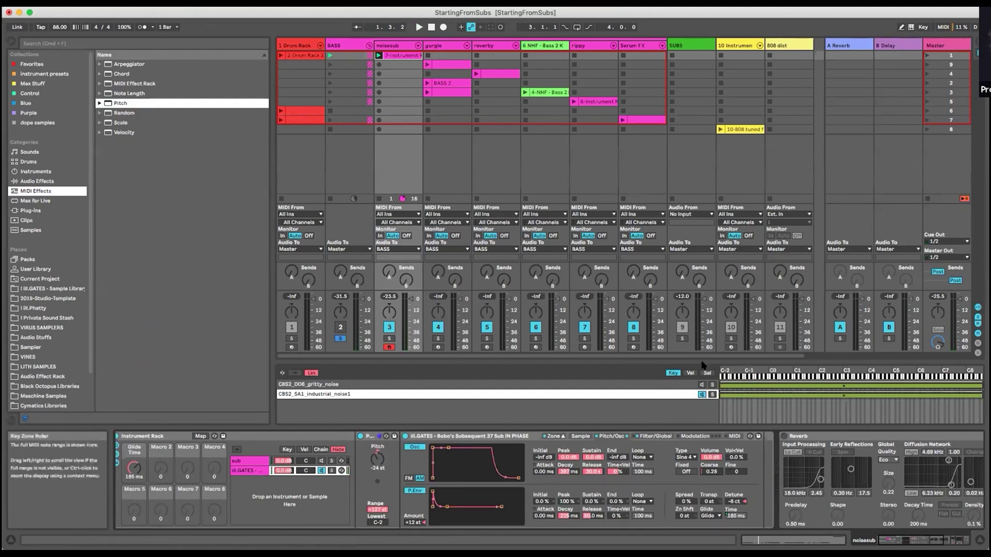
- Solo the SUBS track again and set the modulation oscillator's coarse tuning to 0.5 while auditioning both layers
left_click(683, 339)
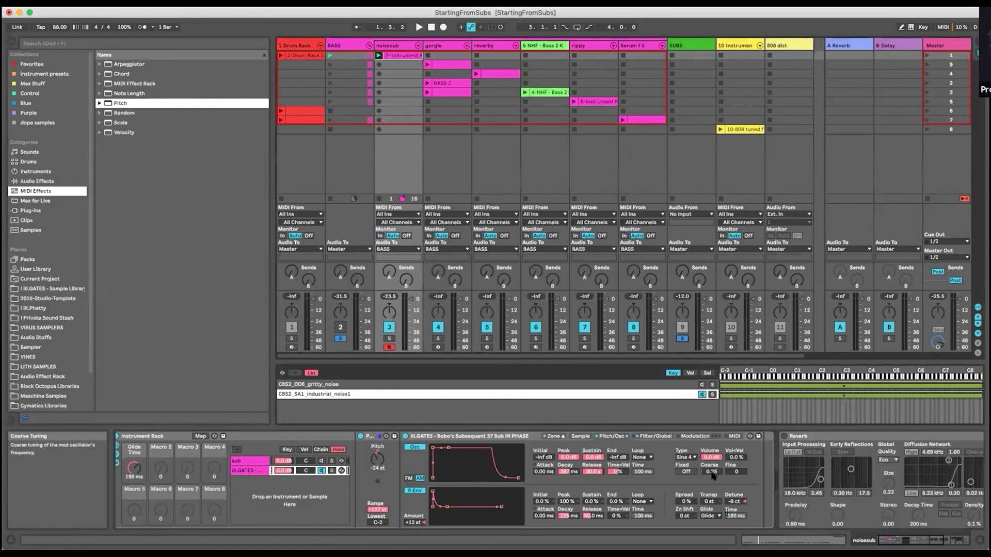
key("space")
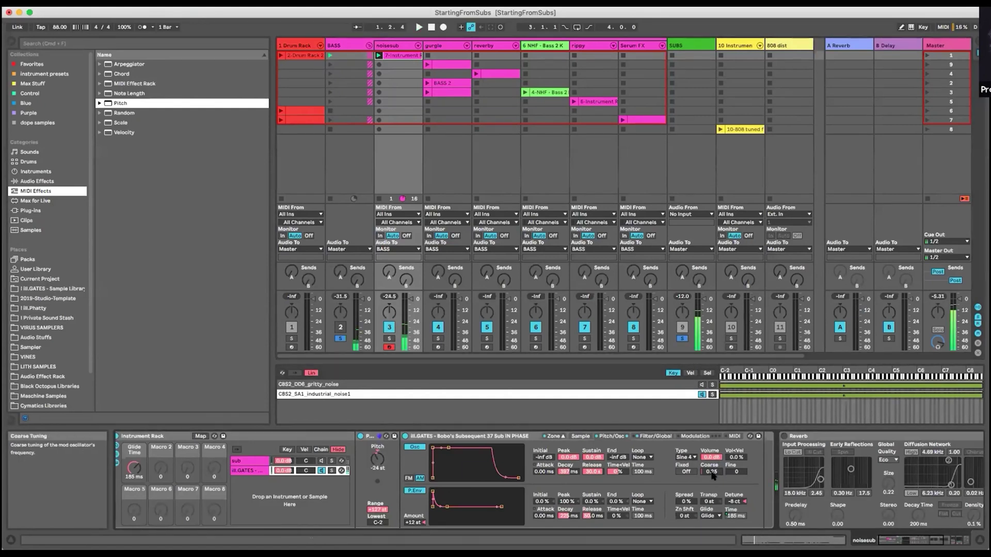
key("space")
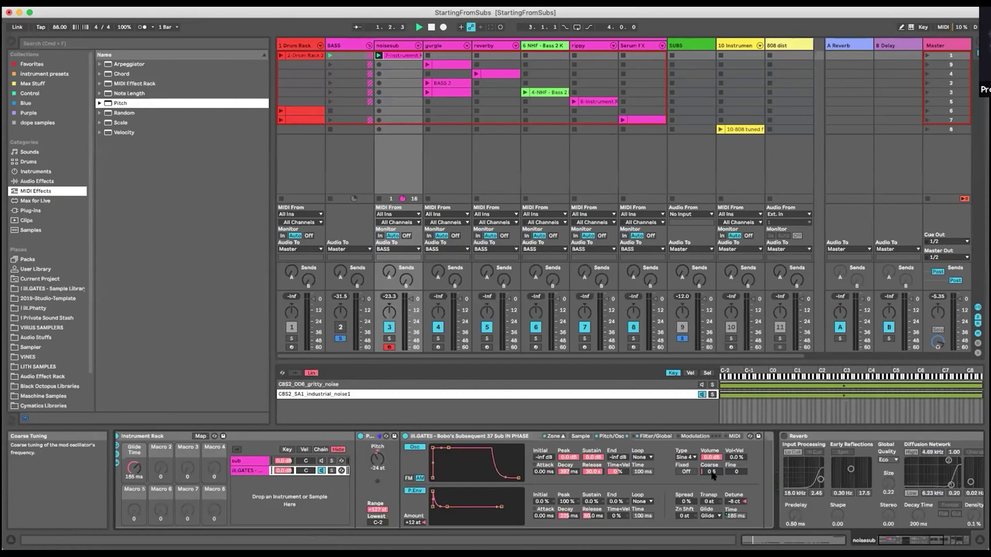
key("space")
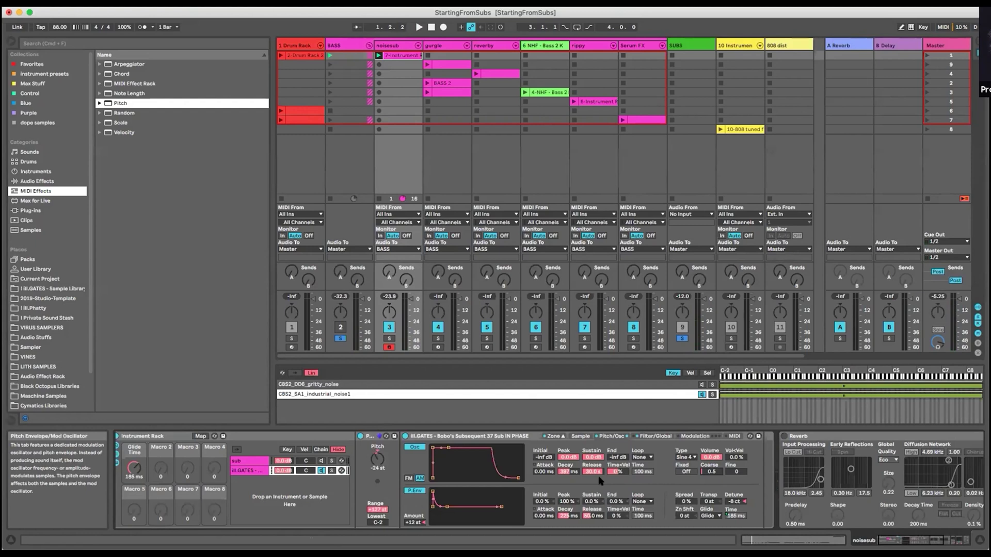
- Switch the sampler's active sample to CBS2_DD6_gritty_noise and audition it with the sub
left_click(701, 384)
left_click(701, 385)
key("space")
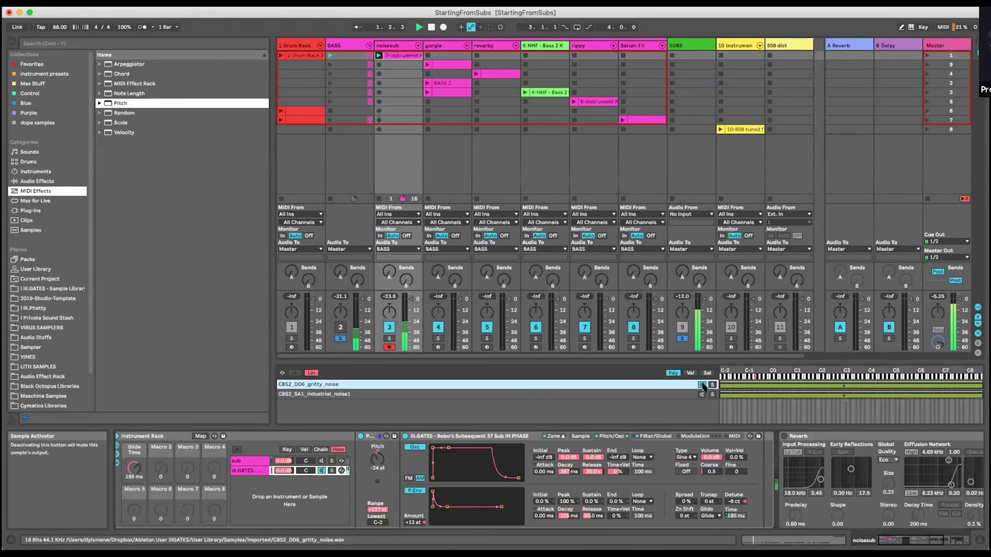
key("space")
- Search the browser for "noise" across all results
left_click(74, 43)
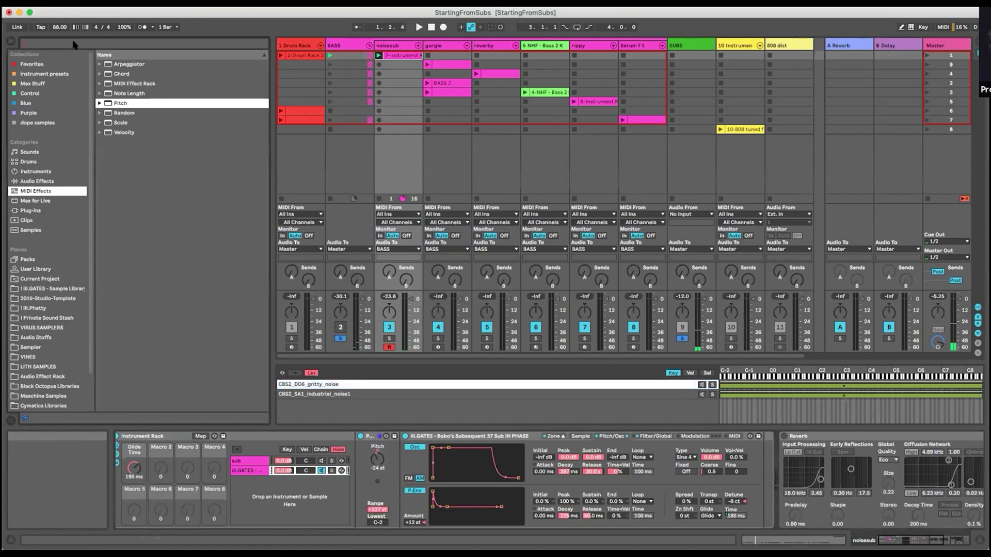
type("noise")
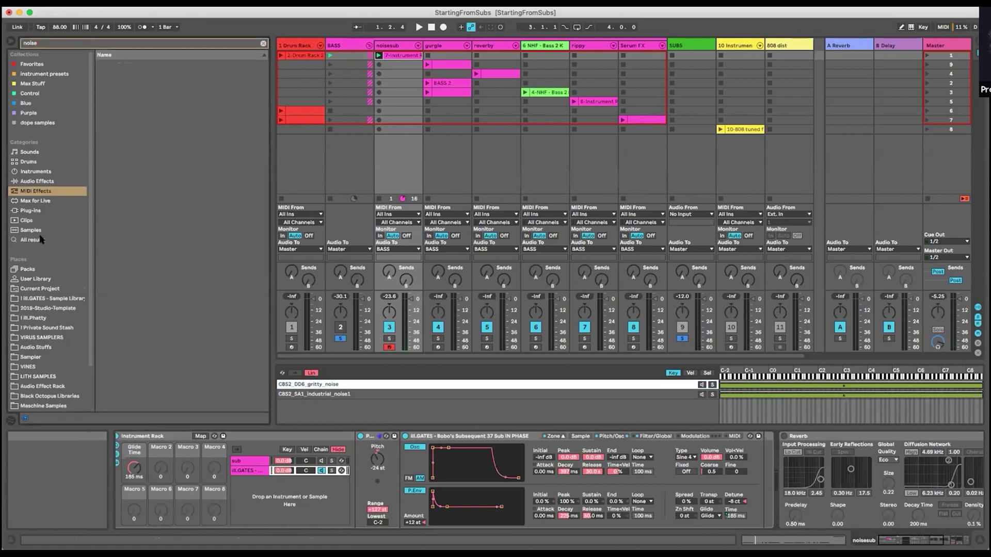
scroll(202, 242, "down", 10)
- Browse and preview noise samples in the search results, including the white noise, Noise System and Noise Sweep Pad entries
left_click(181, 230)
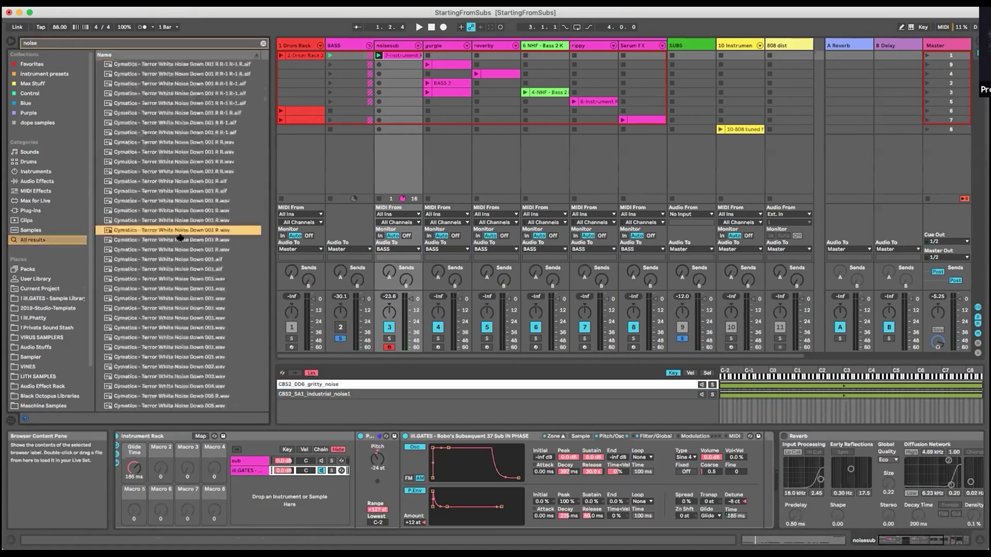
left_click(181, 299)
scroll(186, 299, "down", 10)
left_click(188, 298)
scroll(196, 310, "down", 4)
scroll(197, 320, "down", 20)
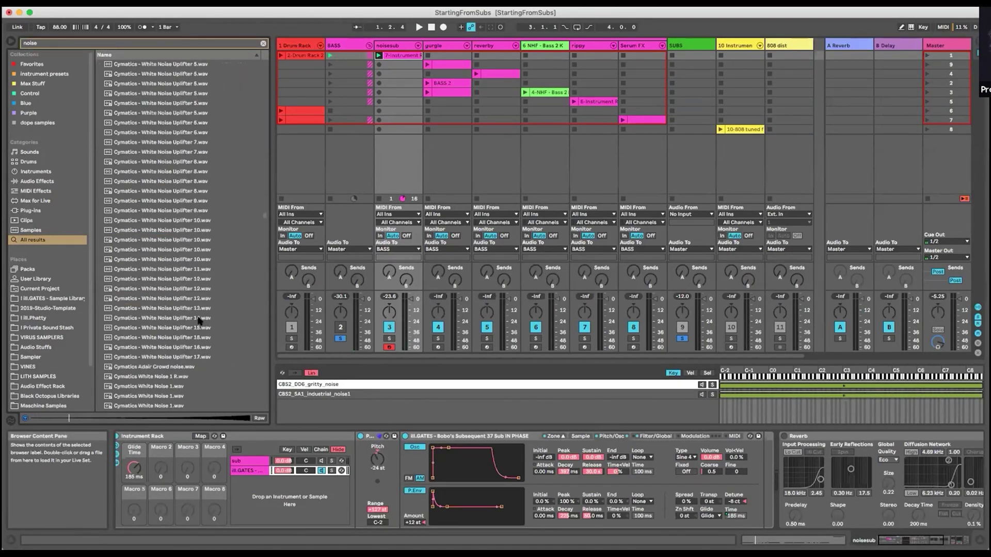
left_click(209, 315)
left_click(137, 348)
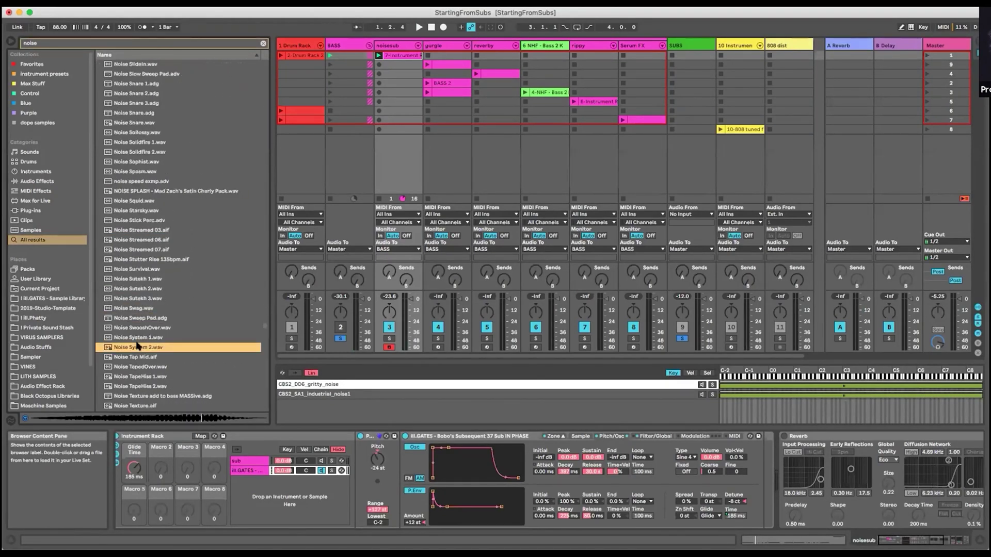
left_click(139, 338)
left_click(146, 320)
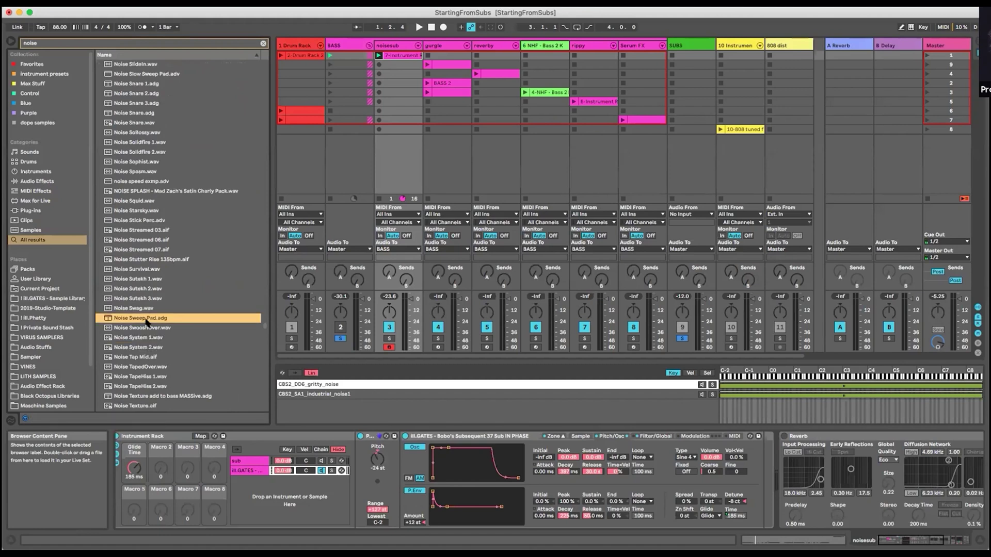
- Add Noise Sutekh 1.wav to the sampler's sample list and set its key tracking scale to 0 %
left_click(142, 281)
left_click_drag(141, 281, 586, 408)
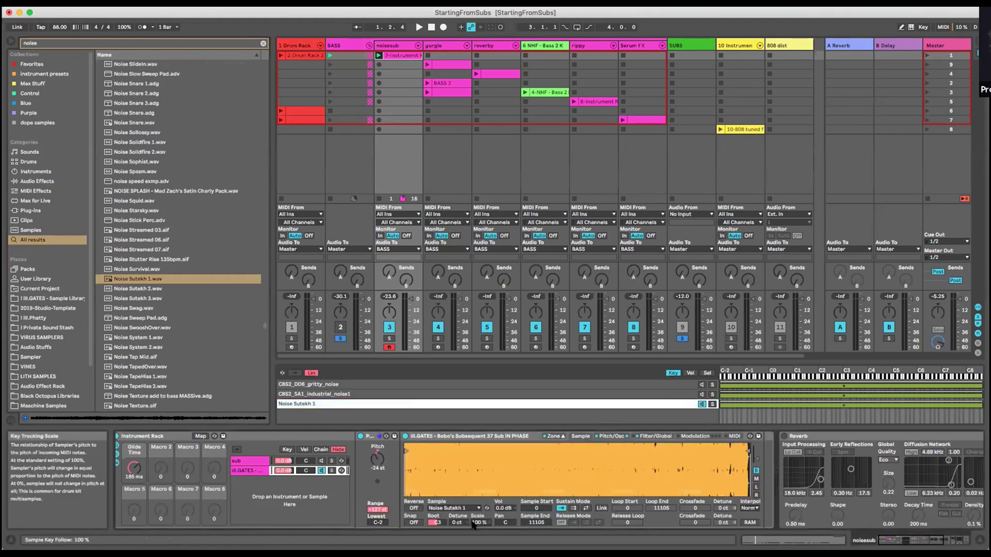
left_click(473, 523)
type("0")
key("Return")
- Enable sustain looping for Noise Sutekh 1, shorten the loop end to 9075, and audition it with the sub
key("space")
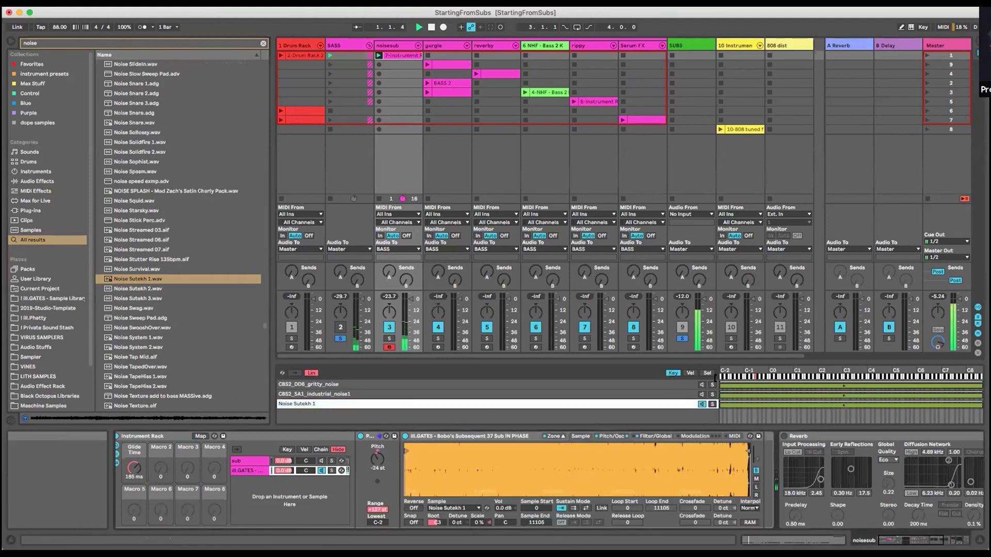
key("space")
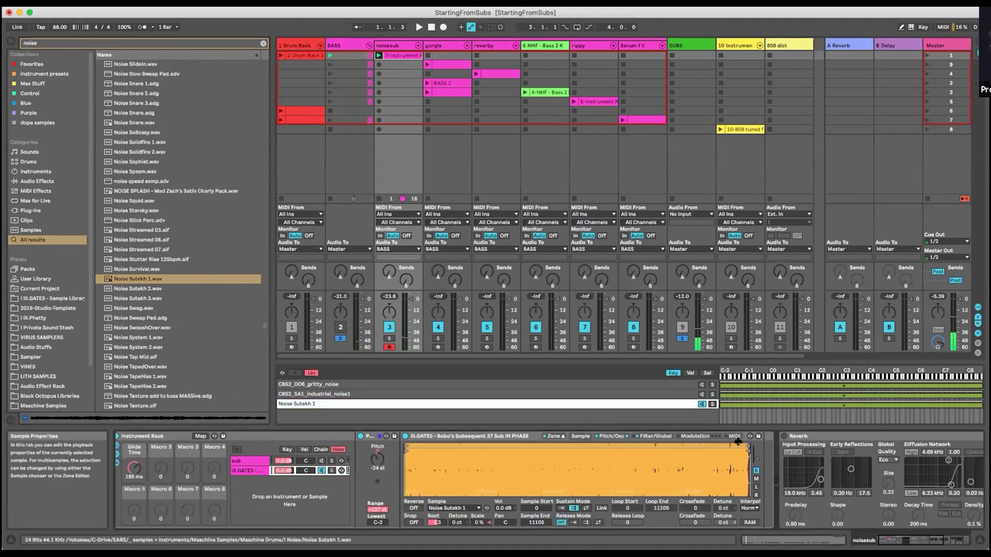
left_click_drag(741, 444, 686, 445)
key("space")
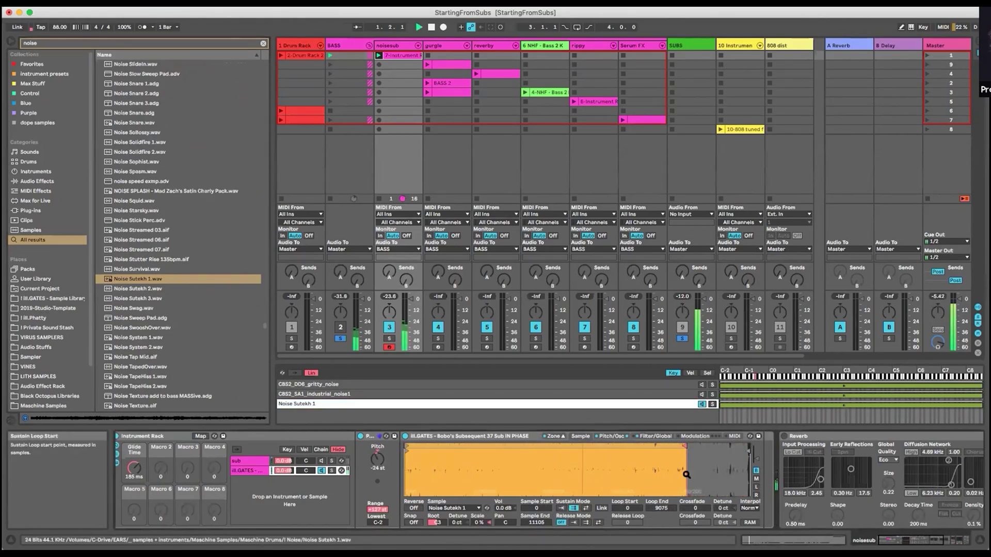
key("space")
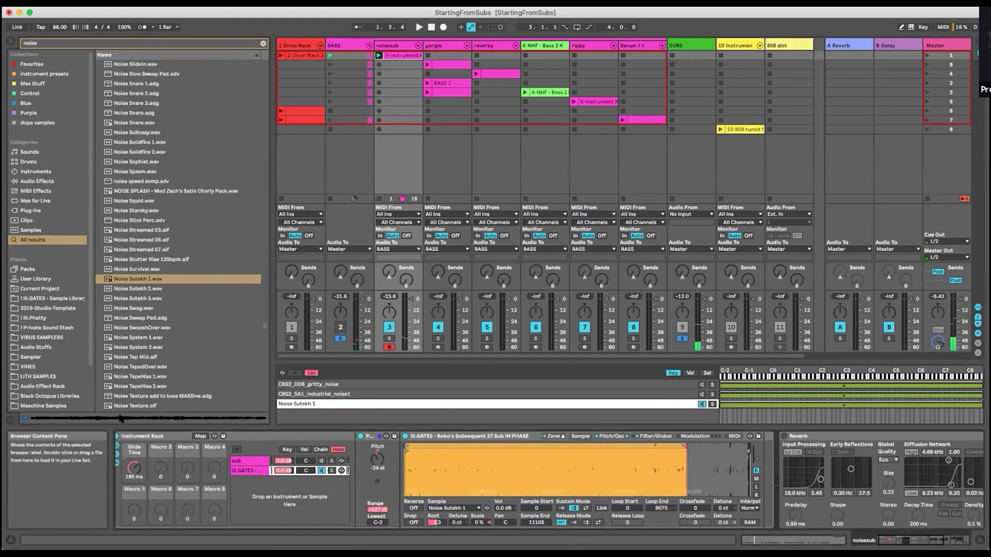
- Search the browser for "crackle" and preview samples from the results
left_click(36, 43)
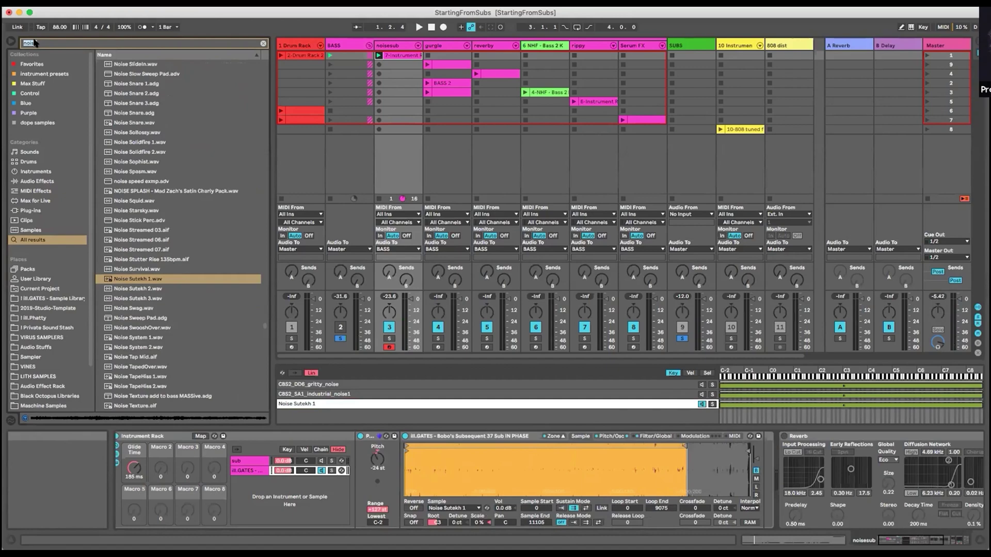
type("crackle")
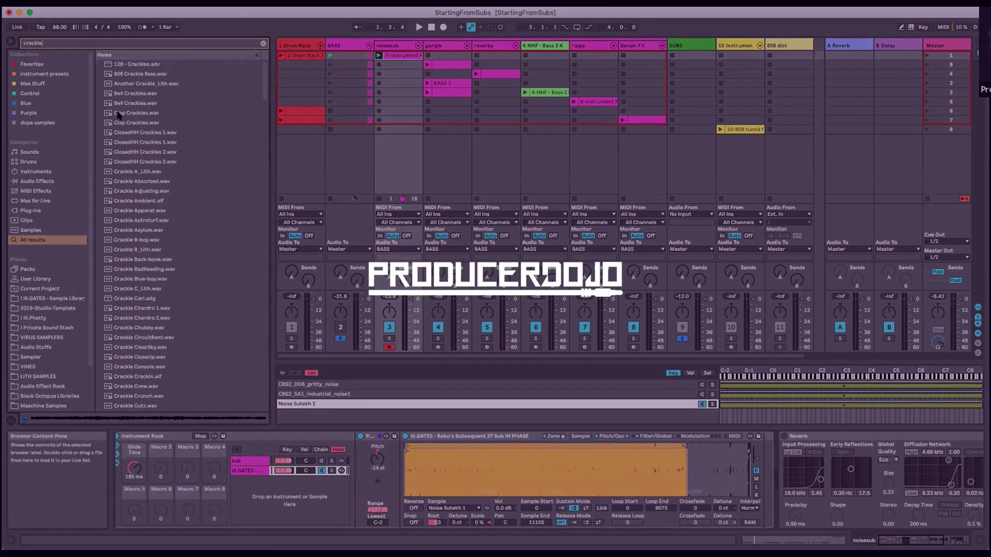
left_click(118, 114)
left_click(194, 176)
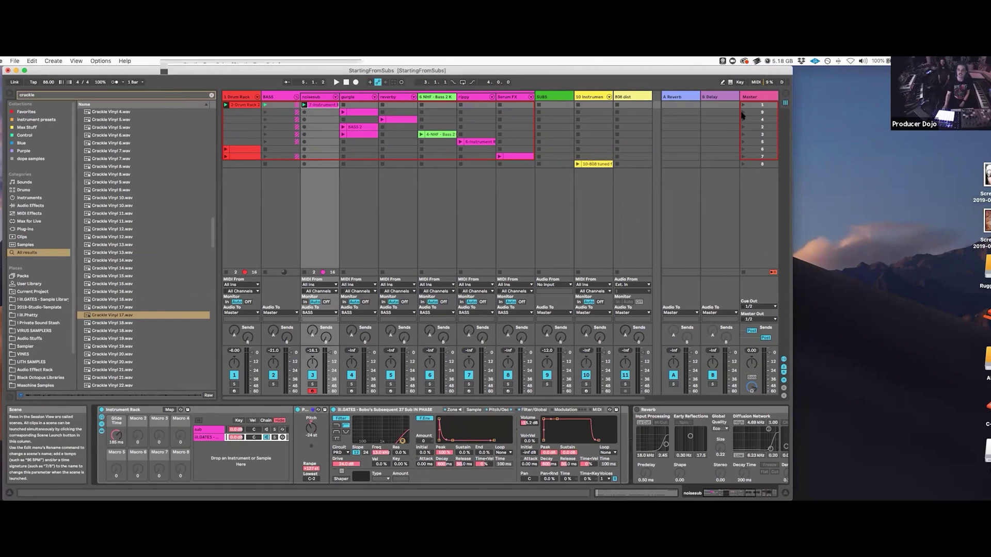
- Select the gurgle track, bring its Instrument Rack into view and launch the scene containing its first clip
left_click(358, 101)
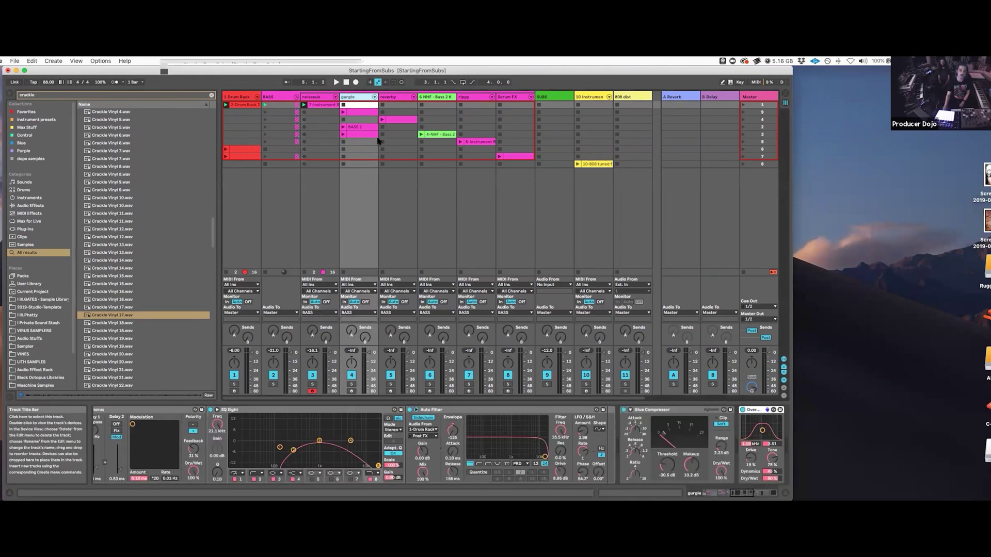
scroll(235, 464, "left", 3)
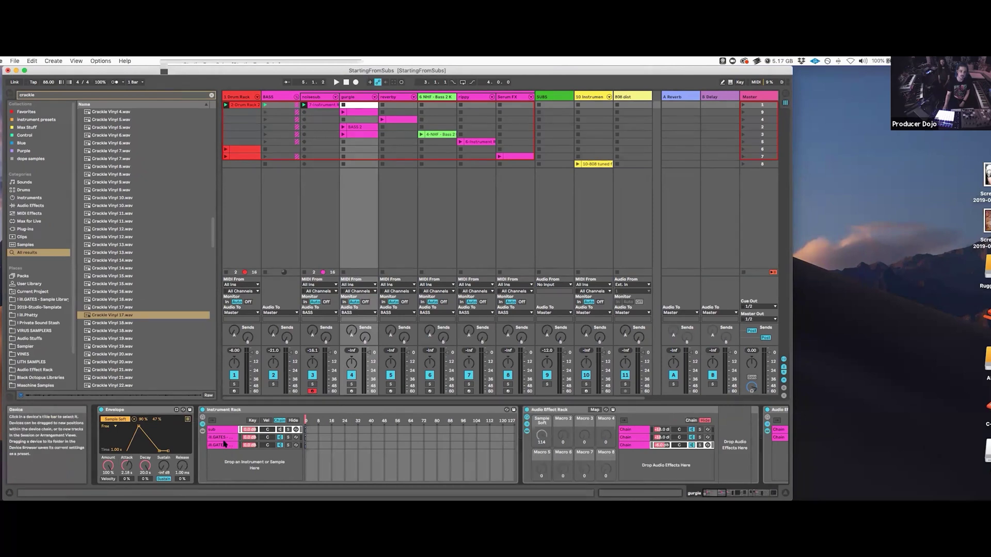
left_click(742, 112)
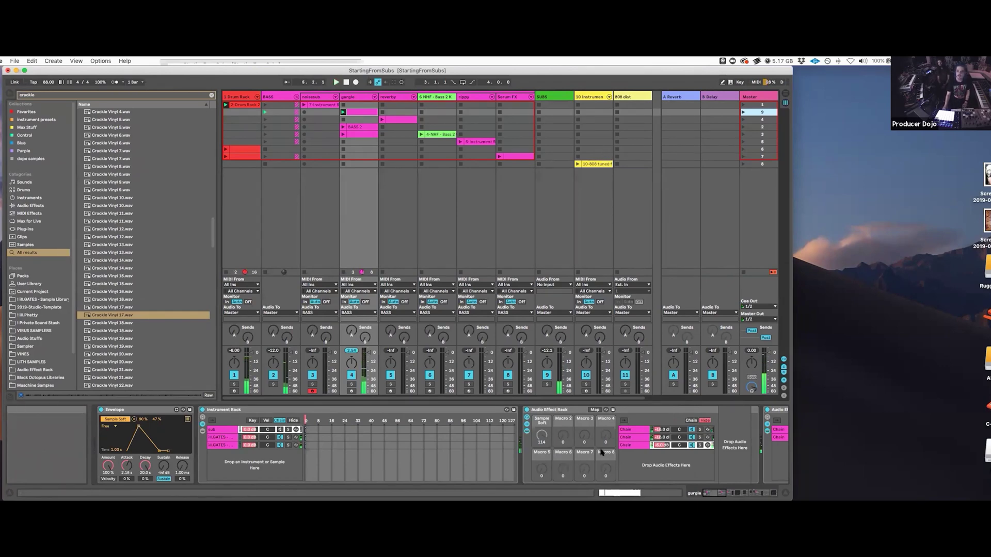
- Rename the Audio Effect Rack between Overdrive and Utility on the gurgle track as "Stereo OTT"
scroll(537, 413, "right", 15)
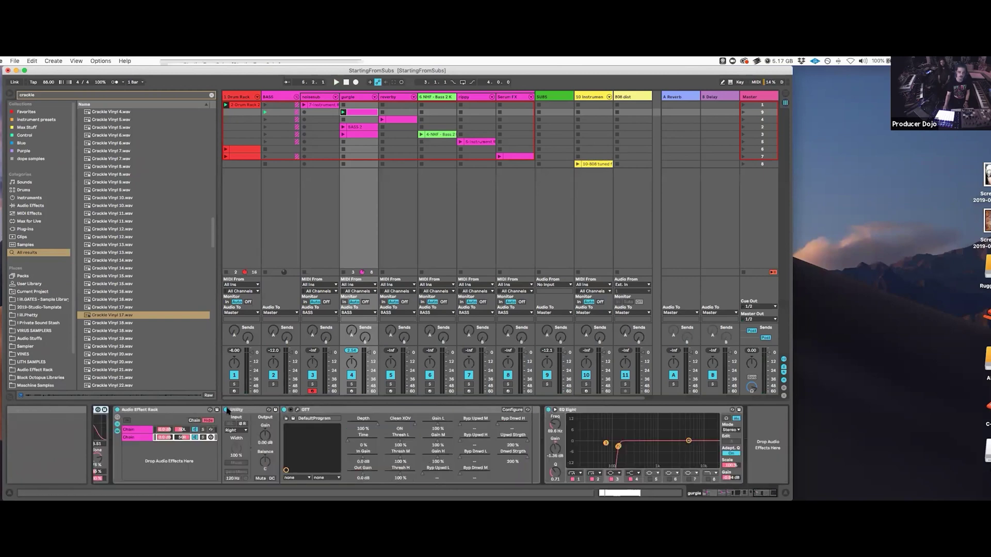
scroll(171, 412, "left", 3)
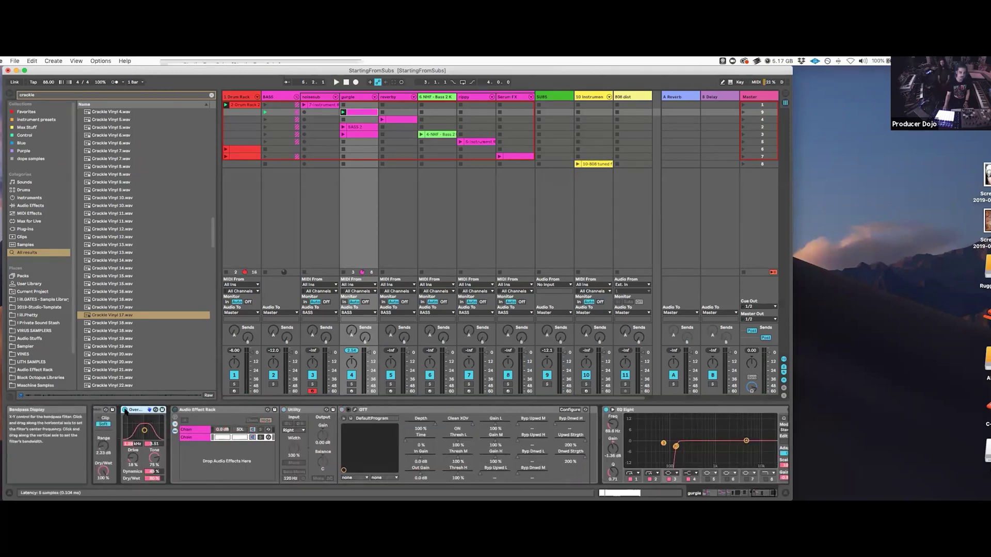
left_click(223, 410)
key("super+r")
type("stere")
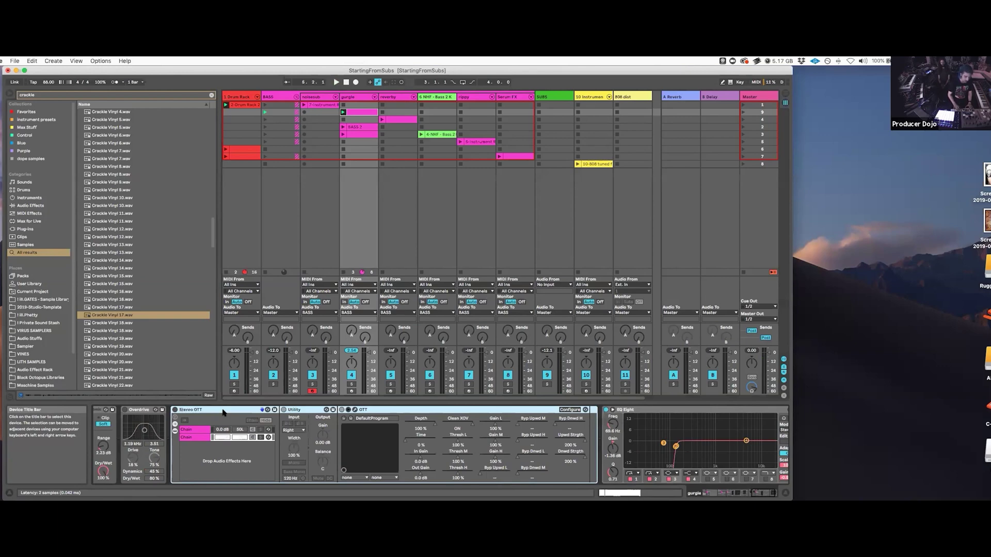
- Return to the gurgle track's Instrument Rack and select its sub chain to show that chain's Sampler
scroll(224, 411, "left", 10)
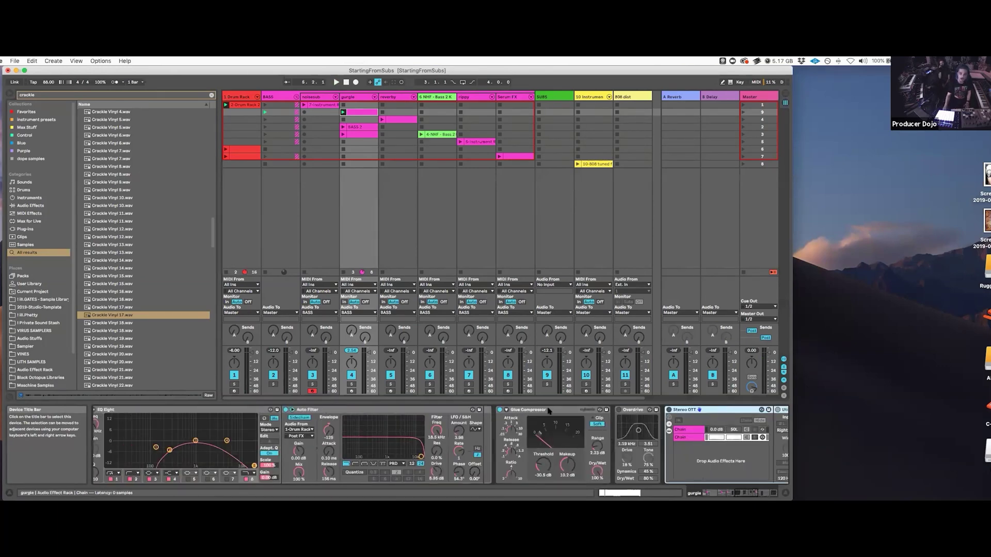
scroll(229, 410, "left", 10)
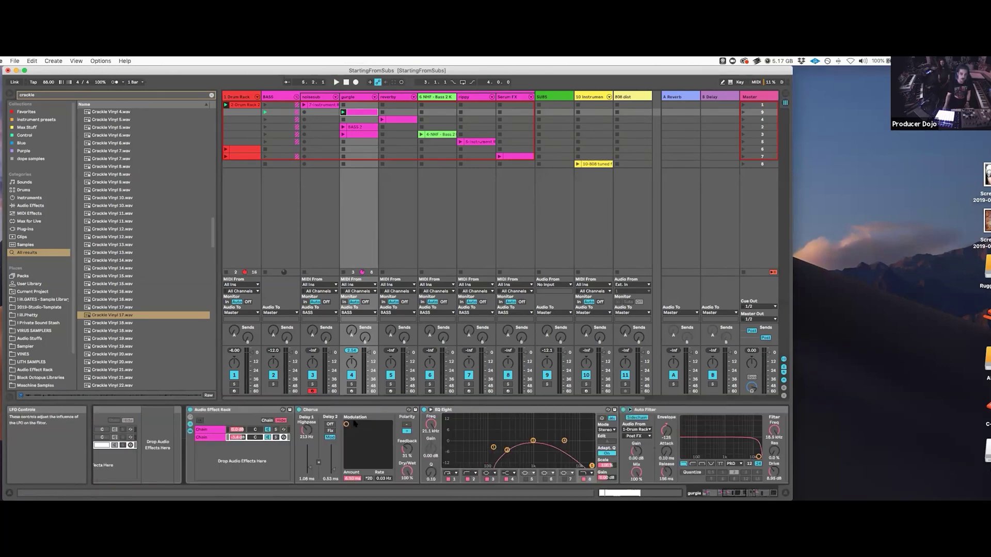
scroll(230, 410, "left", 10)
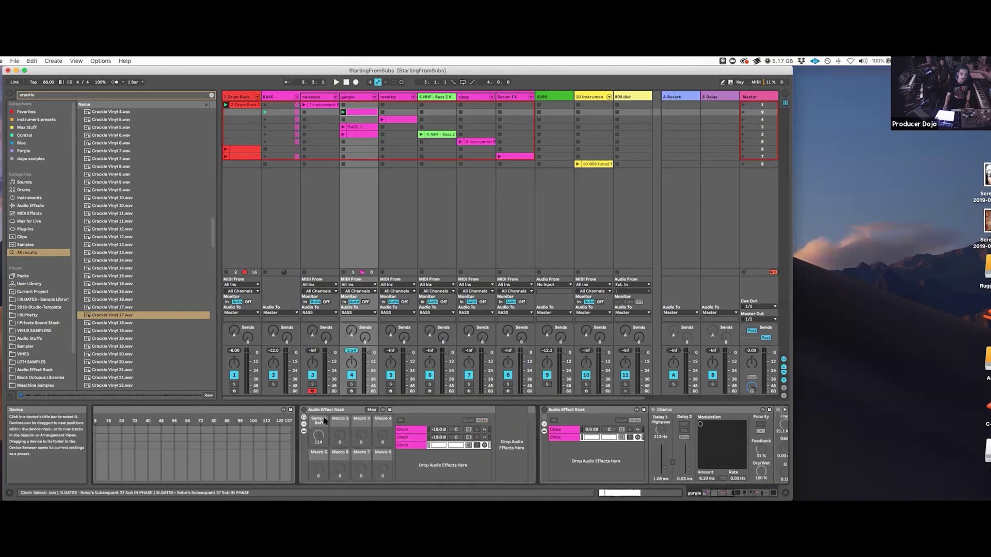
scroll(325, 419, "left", 6)
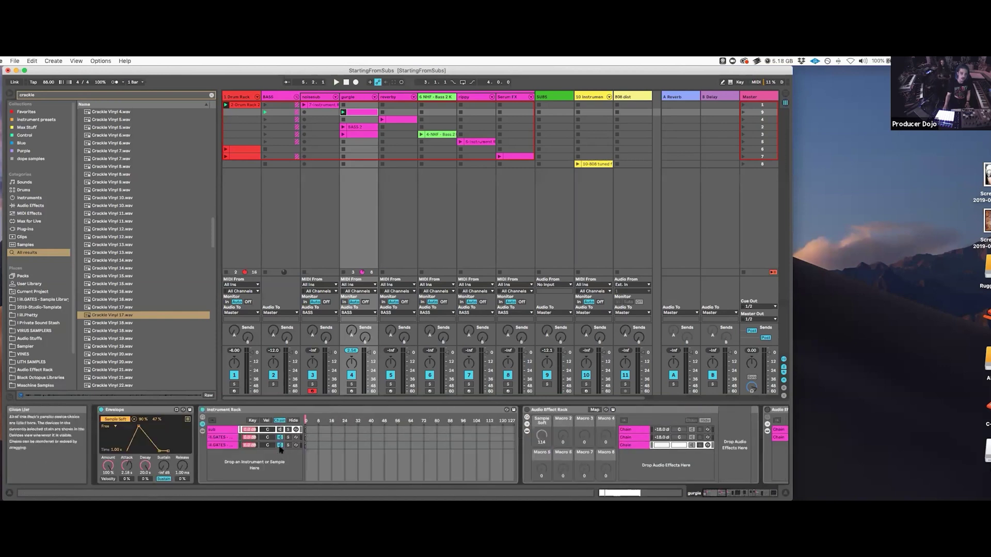
left_click(224, 437)
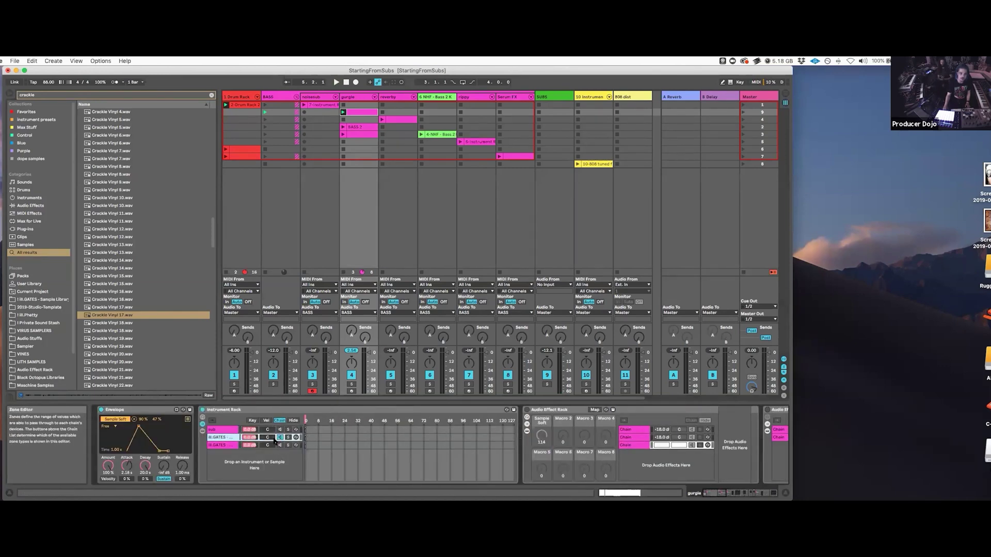
left_click(231, 431)
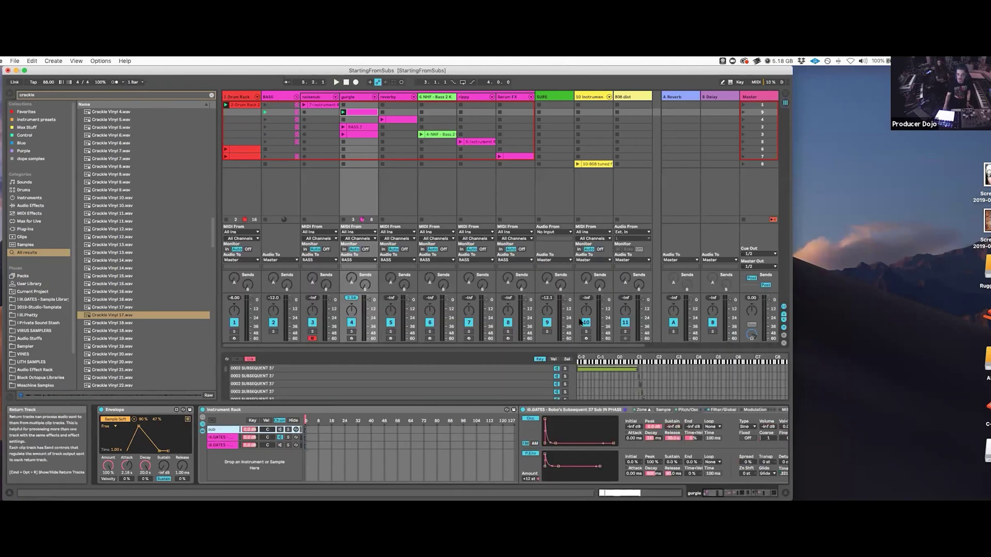
- Solo the SUBS track, audition it briefly, and solo the gurgle track together with it
left_click(548, 332)
key("space")
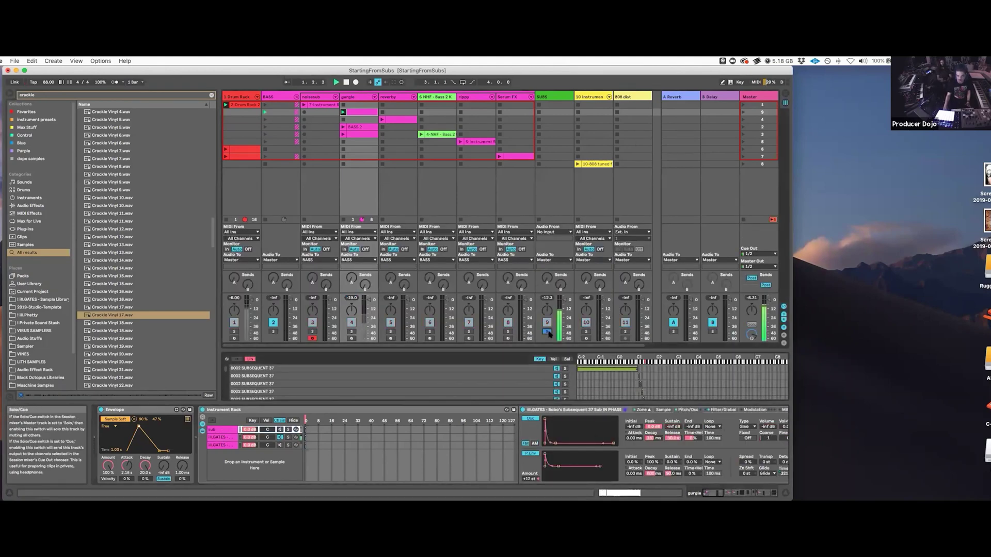
left_click(351, 333)
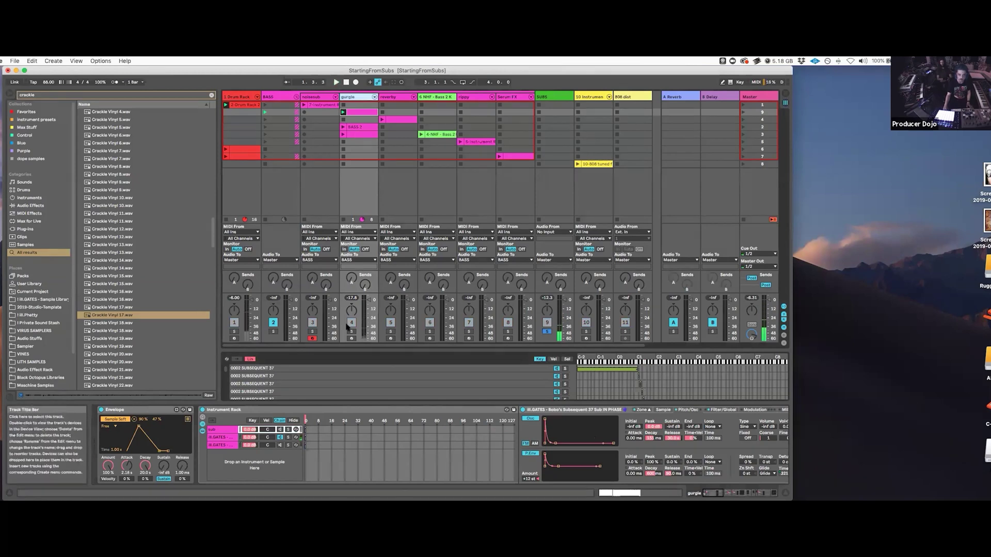
left_click(351, 332)
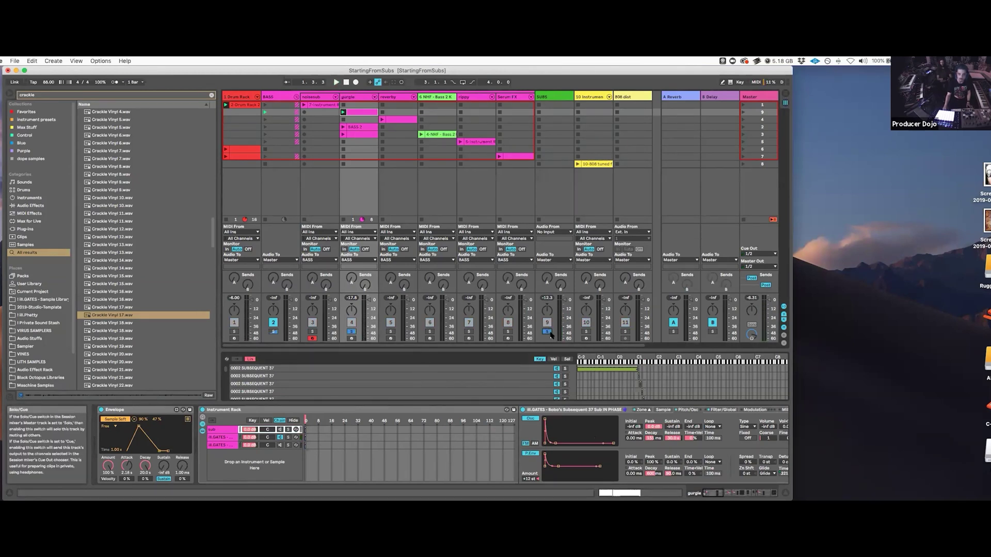
- Select the second chain in the gurgle Instrument Rack and bypass the Amp after its Sampler
left_click(222, 437)
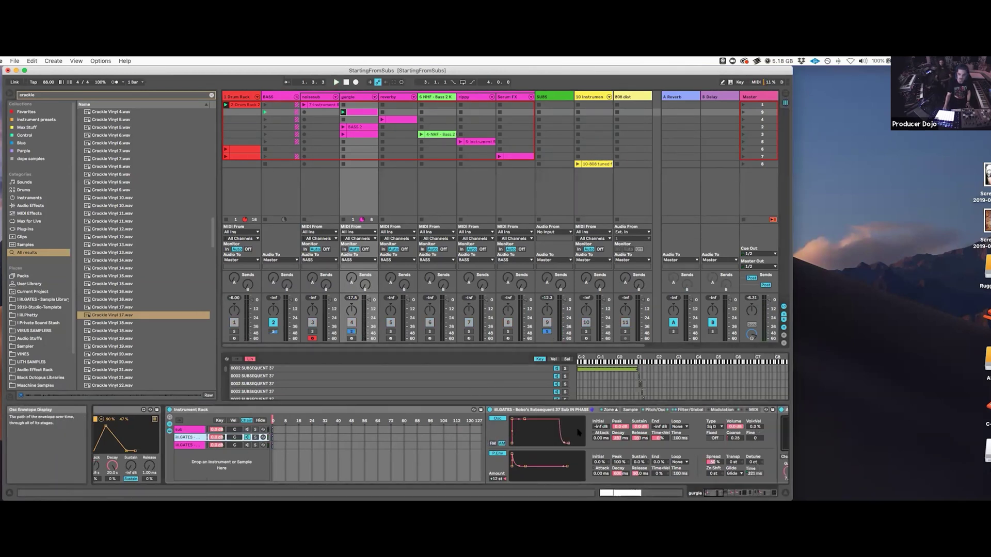
scroll(578, 432, "right", 5)
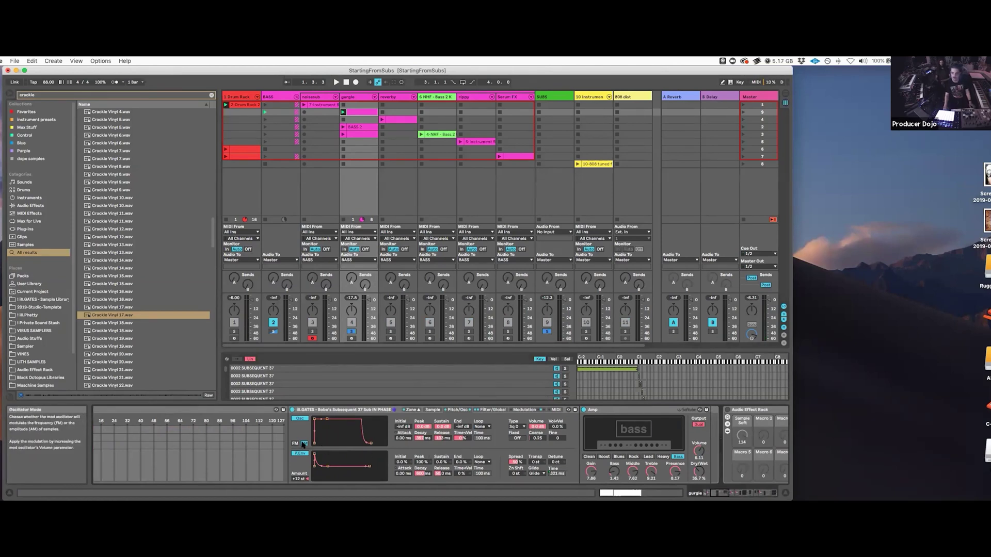
left_click(584, 410)
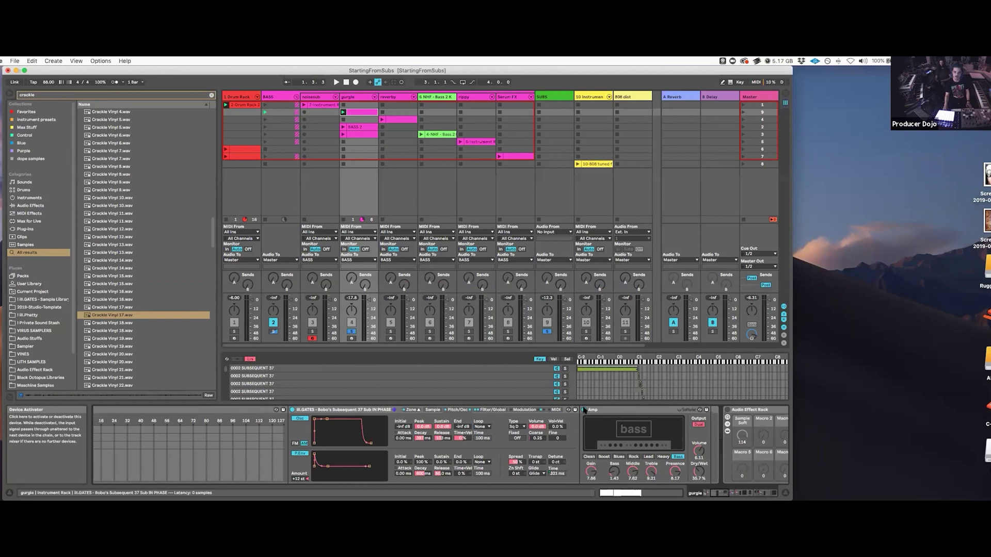
scroll(404, 457, "left", 5)
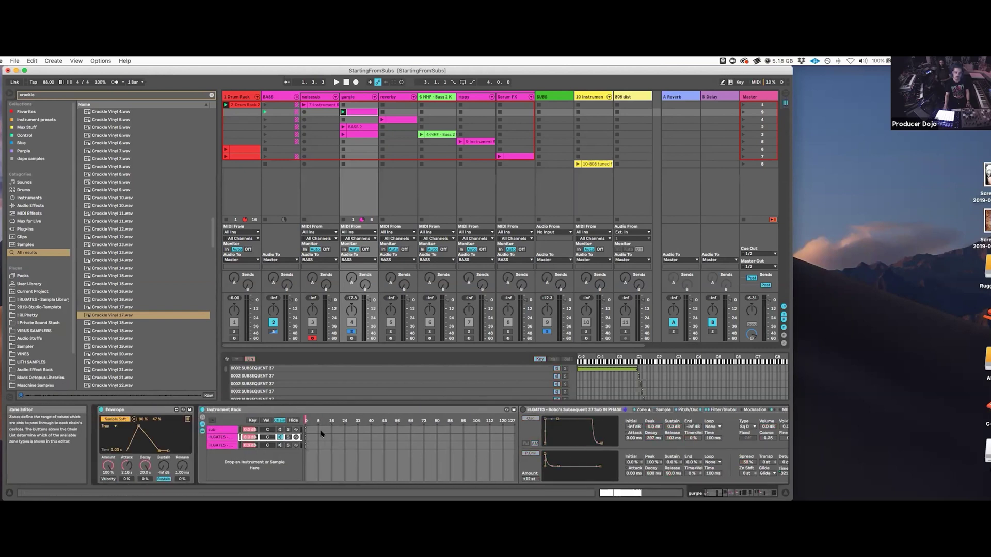
- Switch off the Sampler's modulation oscillator and solo the second rack chain to audition its plain sound
left_click(288, 438)
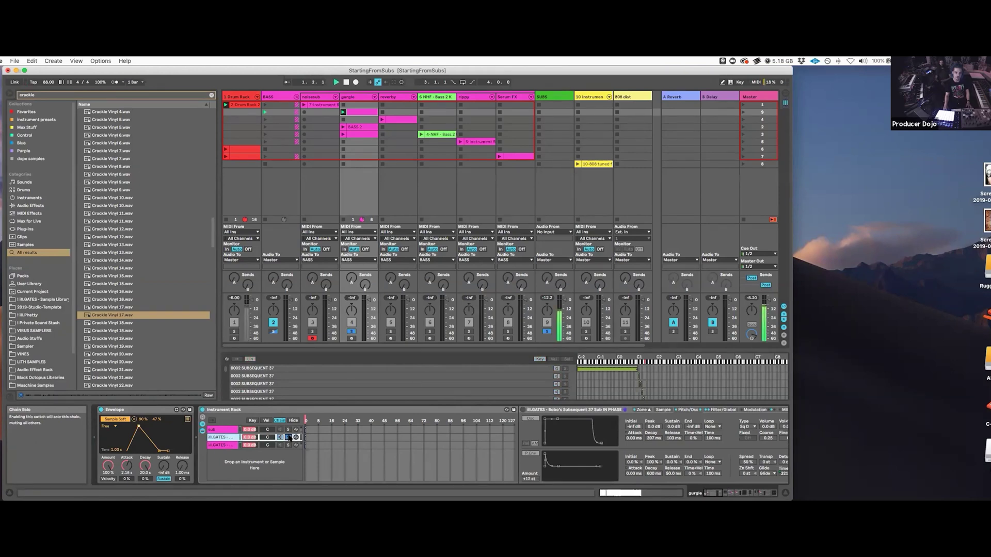
left_click(526, 419)
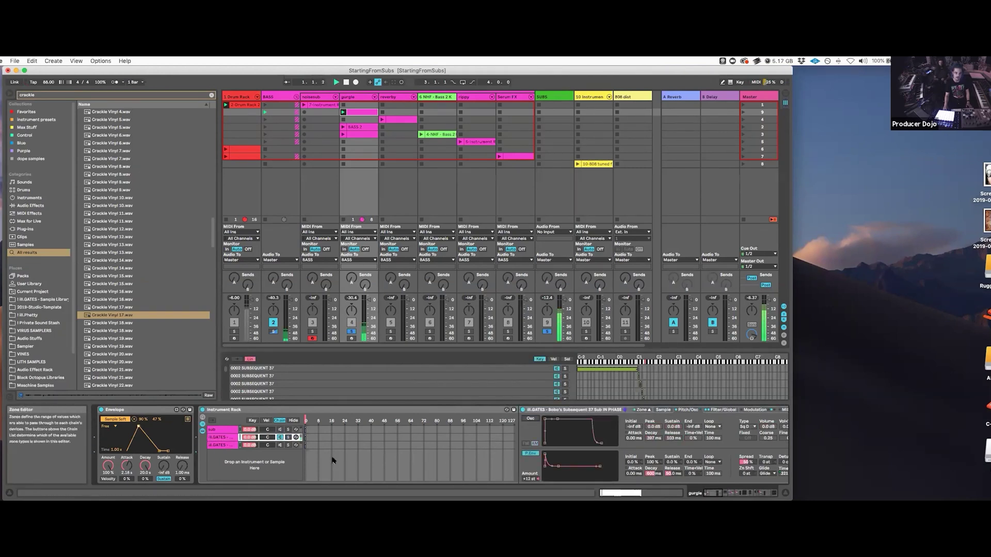
left_click(288, 438)
key("space")
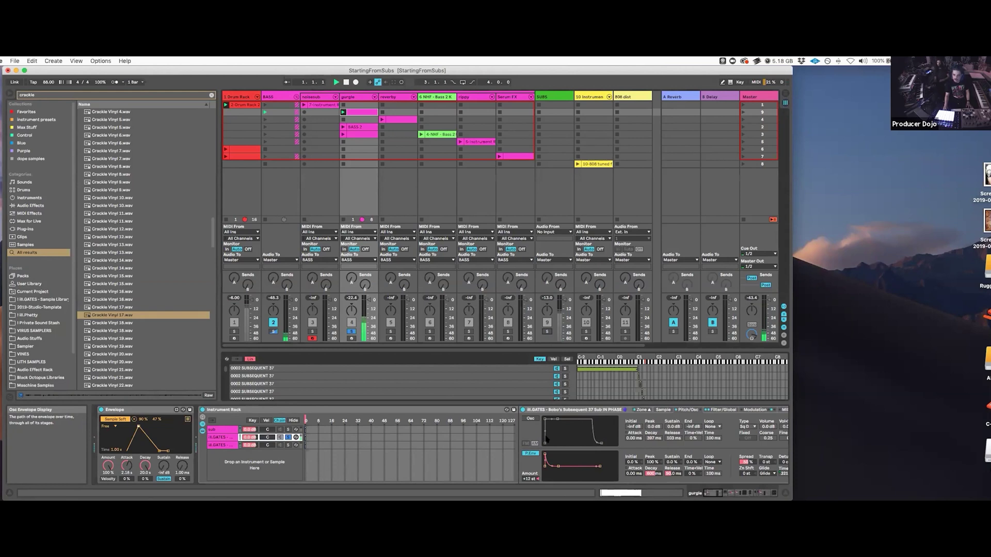
- Reactivate the Amp and the Sampler's modulation oscillator on the soloed chain during playback
scroll(536, 424, "right", 10)
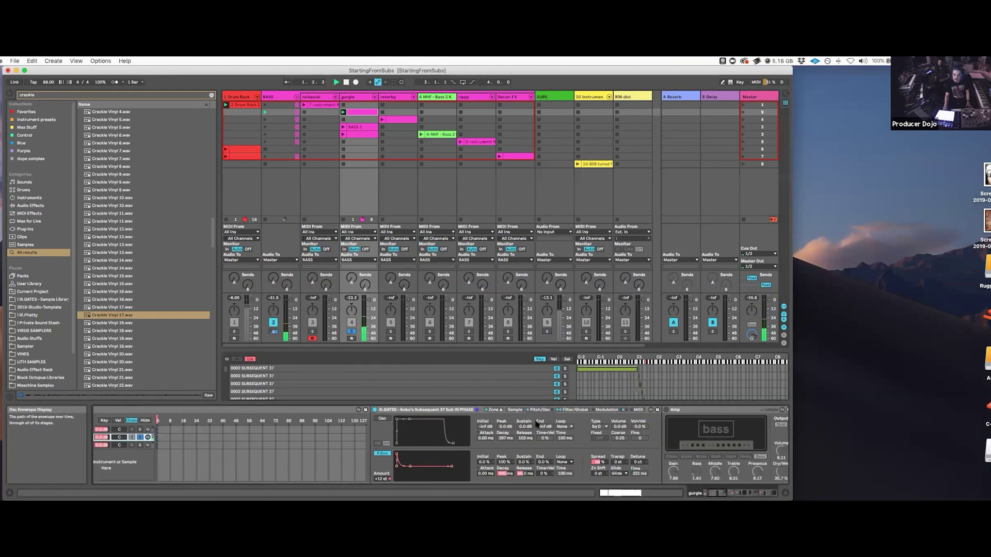
scroll(537, 424, "left", 3)
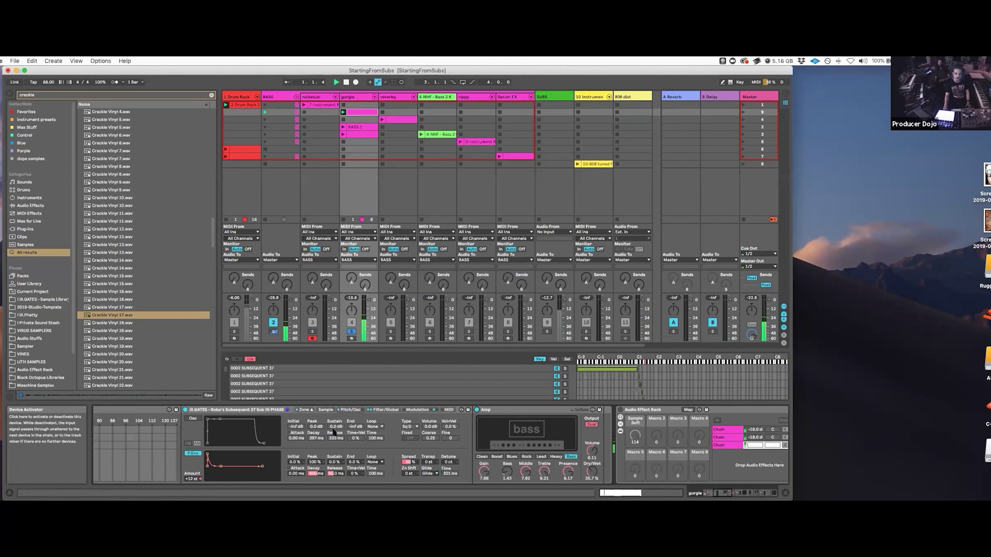
left_click(191, 419)
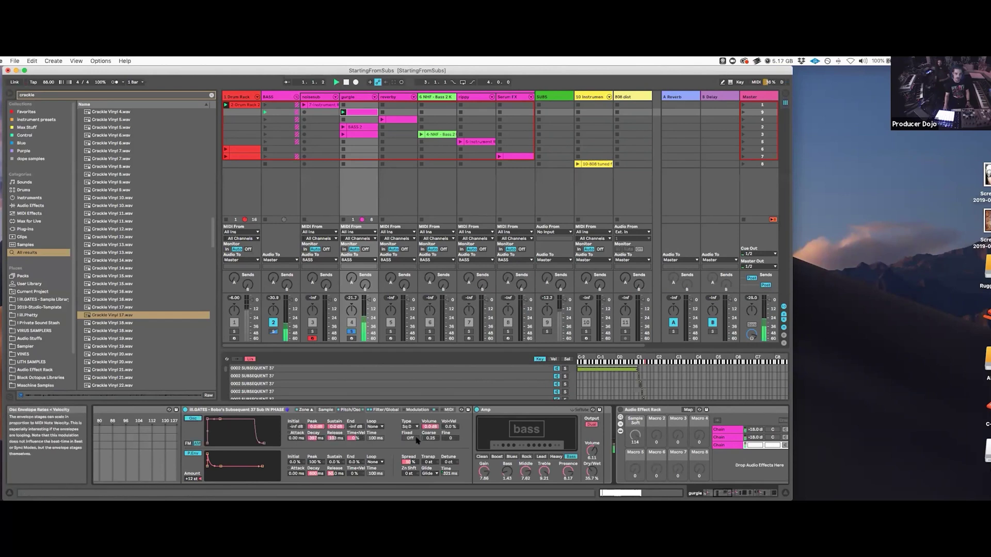
scroll(417, 440, "left", 1)
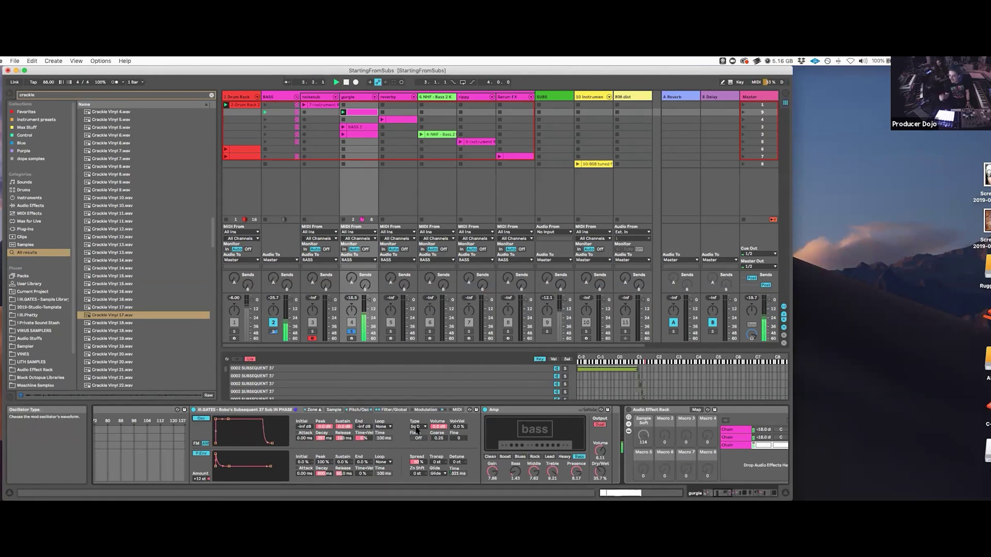
- Examine the gurgle track's effects from the Chorus through the Stereo OTT rack to the final EQ Eight while auditioning
scroll(416, 432, "right", 15)
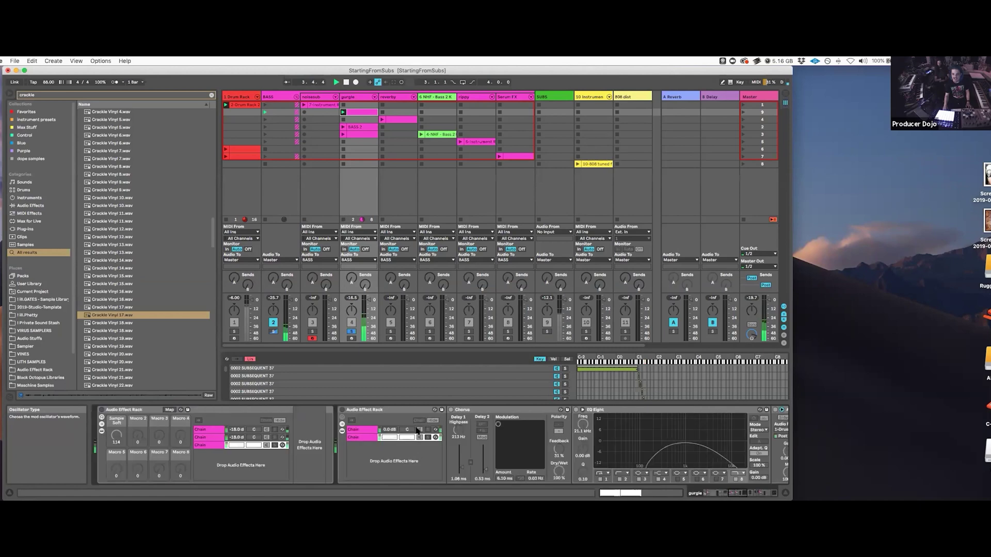
scroll(416, 431, "right", 8)
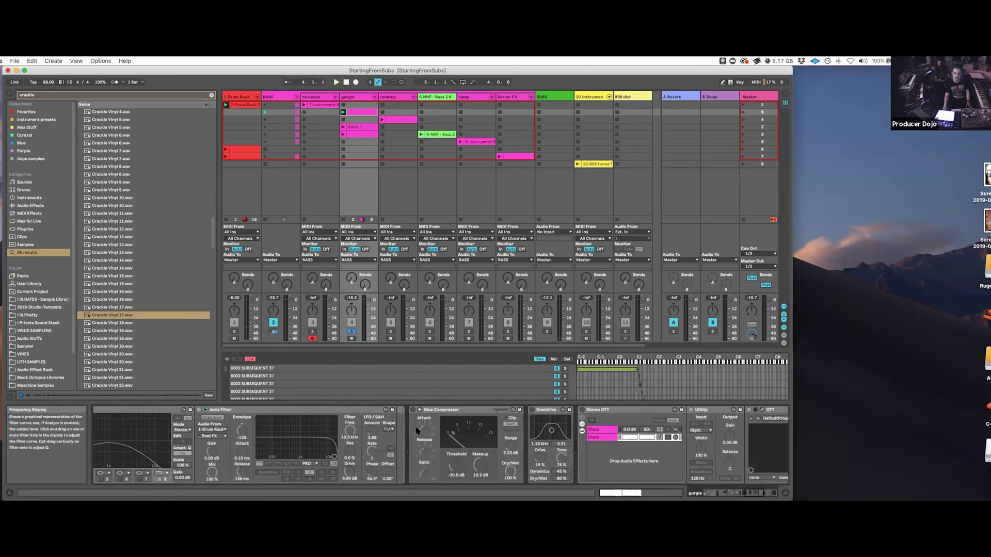
key("space")
scroll(648, 452, "right", 8)
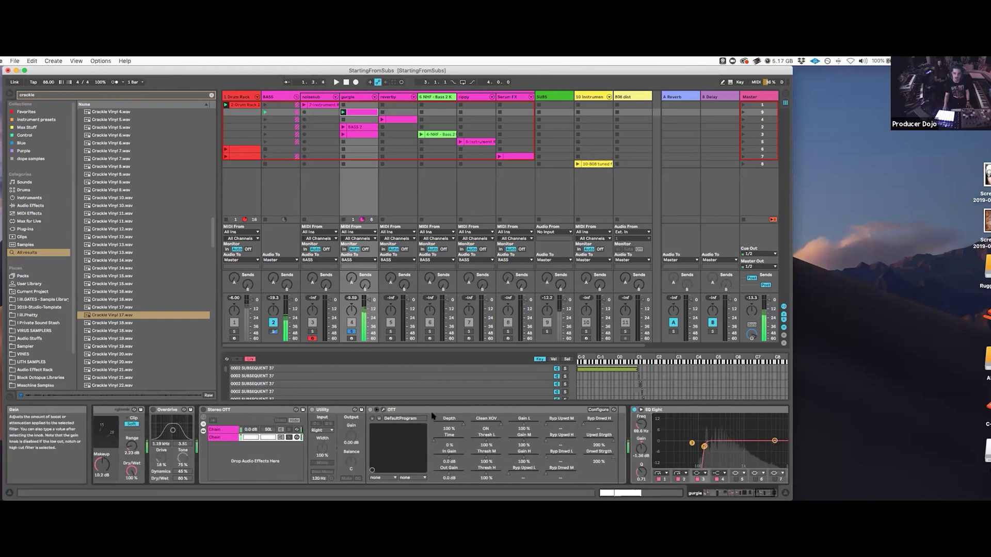
- Open the gurgle Sampler's Filter/Global settings and inspect the filter circuit types, keeping OSR selected
scroll(292, 425, "left", 4)
scroll(291, 426, "left", 6)
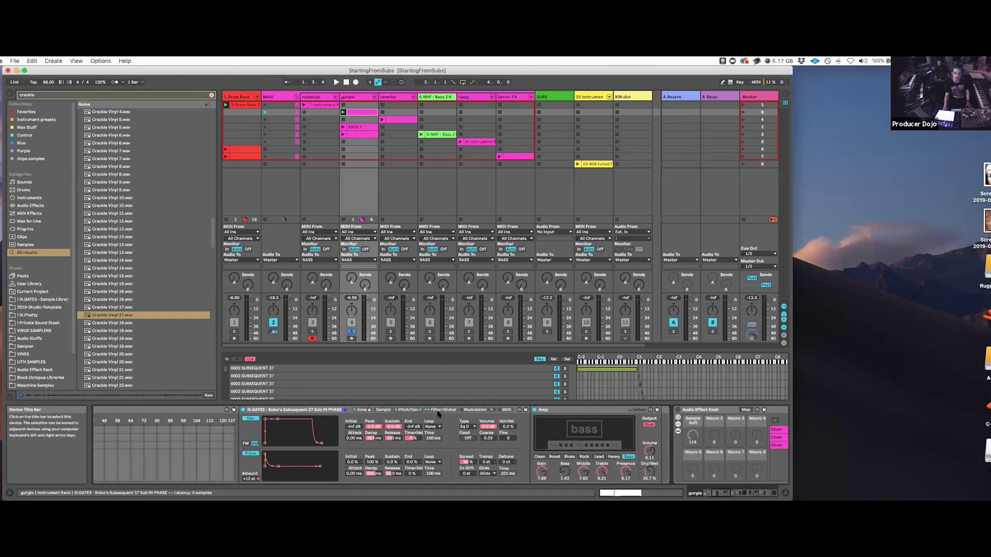
left_click(440, 410)
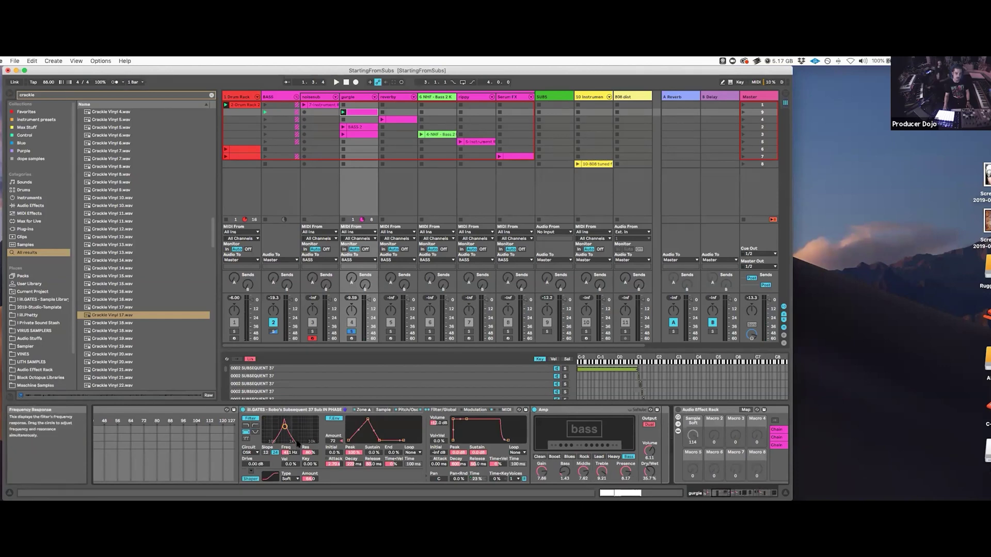
left_click(250, 453)
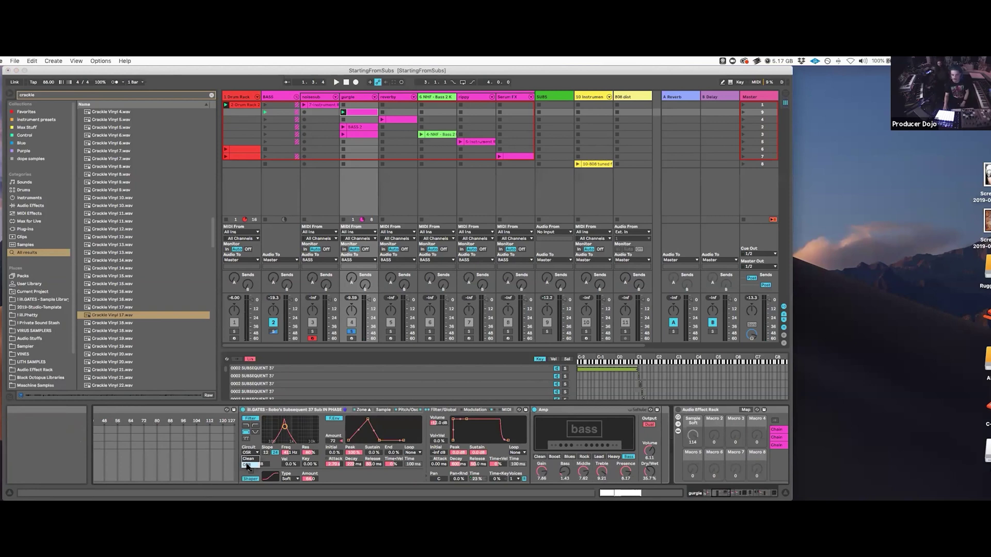
left_click(248, 465)
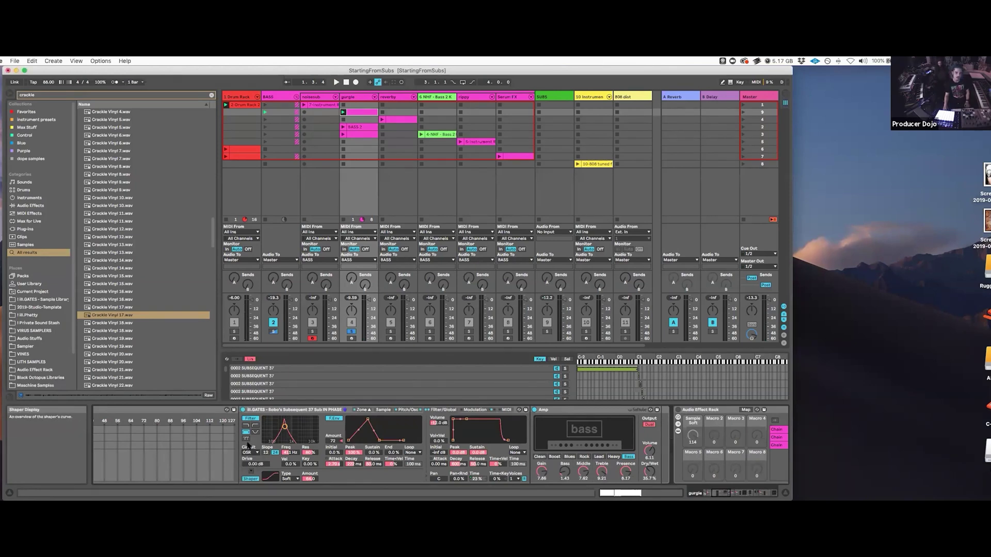
- Compare the gurgle sound with the Sampler's filter switched off and back on during playback
left_click(252, 420)
key("space")
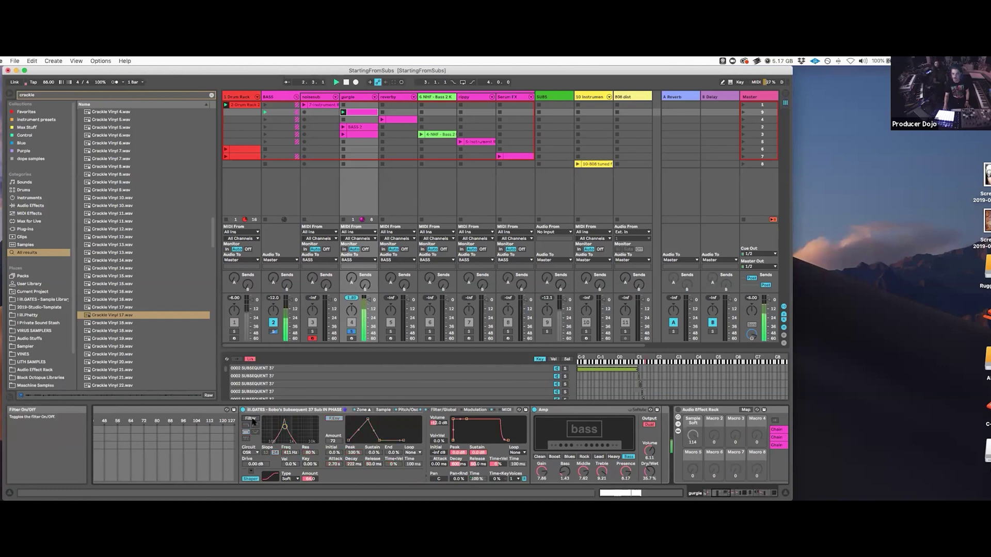
left_click(251, 419)
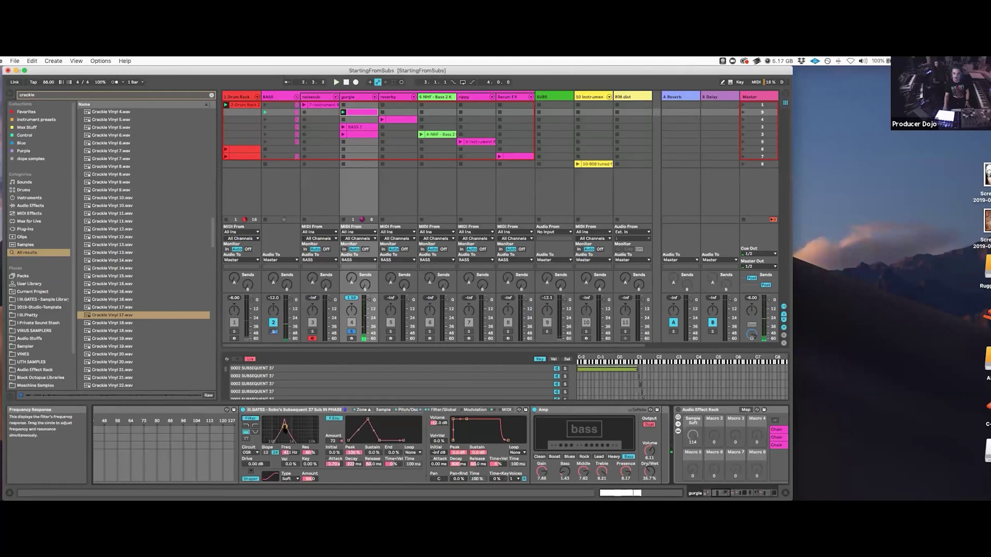
- Try the Sampler's Shaper with the 4bit type, and return its type to Soft
left_click(250, 479)
left_click(251, 471)
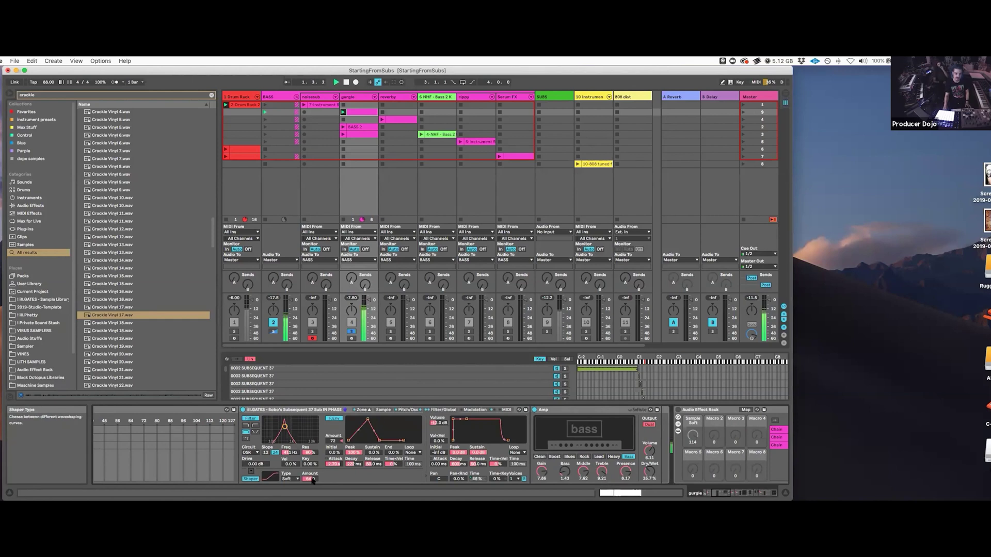
left_click(286, 479)
left_click(289, 479)
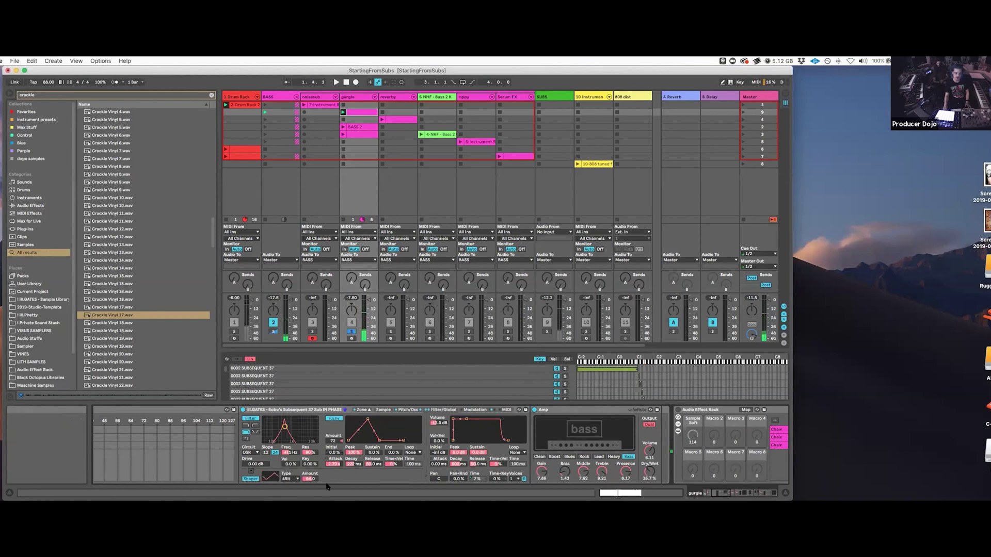
left_click(293, 481)
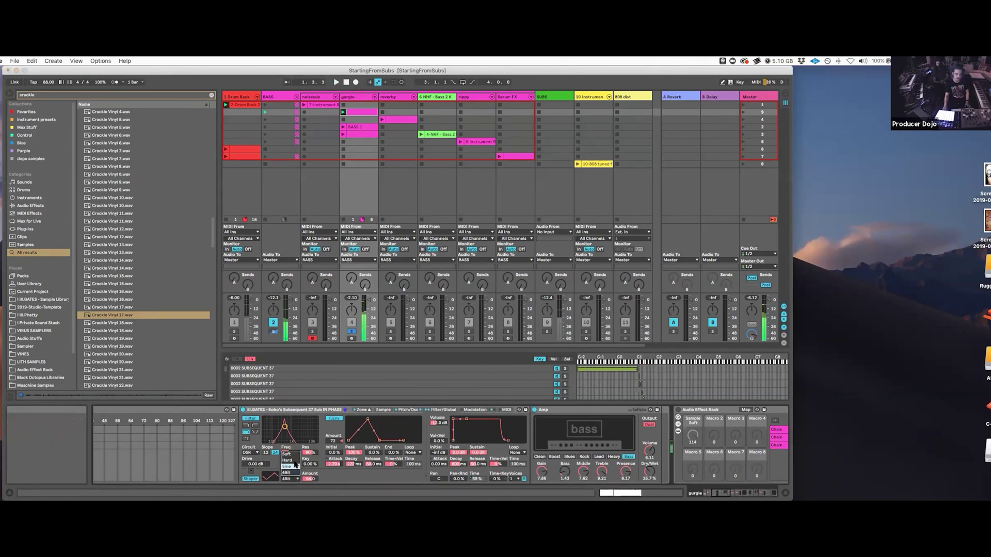
left_click(294, 480)
left_click(293, 482)
left_click(291, 454)
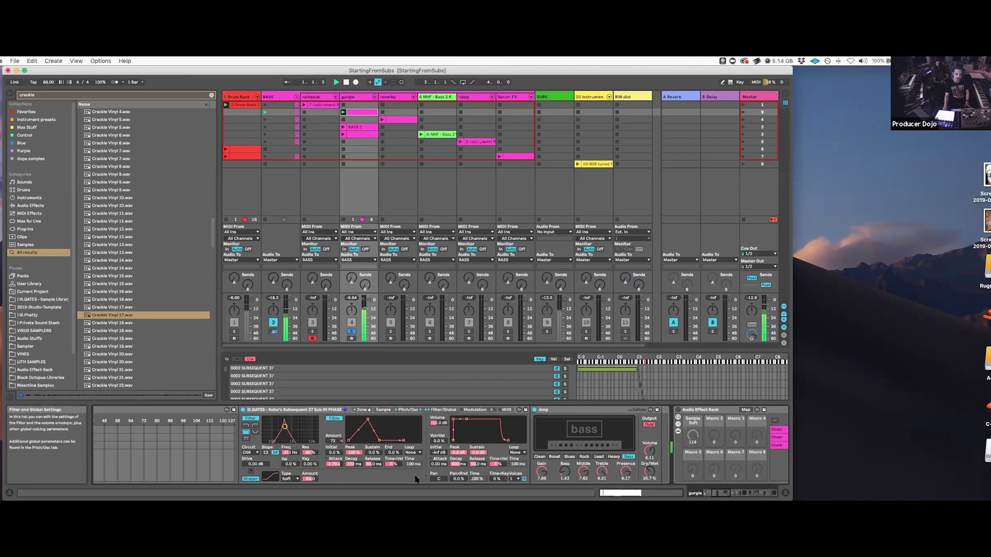
- Find OTT in the Favorites collection, insert it between the Overdrive and the Stereo OTT rack, and audition it
scroll(415, 479, "right", 5)
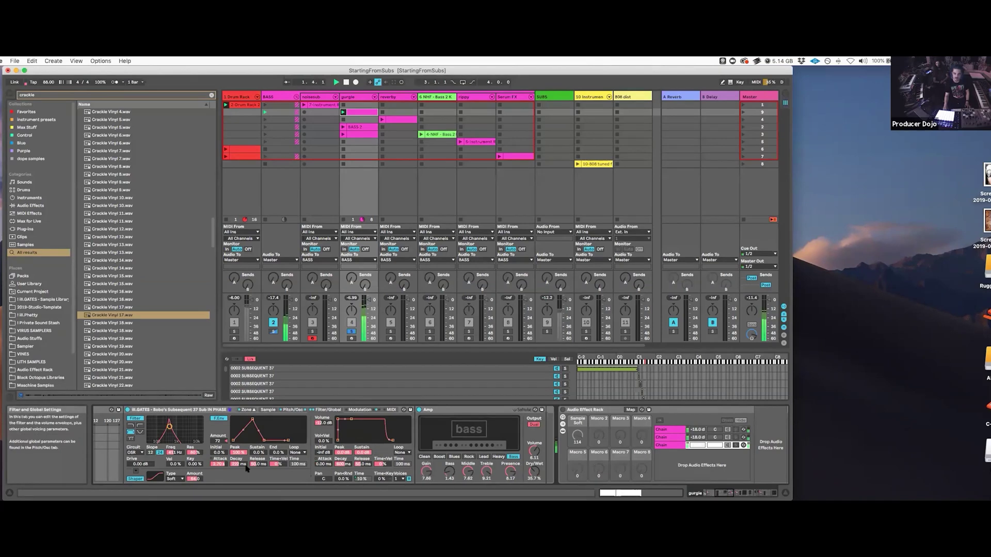
scroll(246, 468, "right", 20)
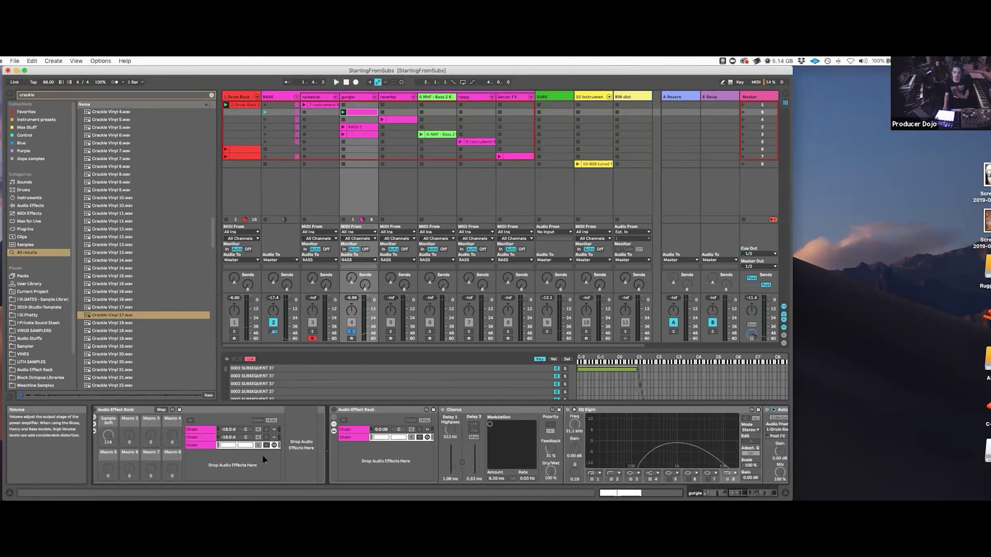
scroll(263, 459, "right", 20)
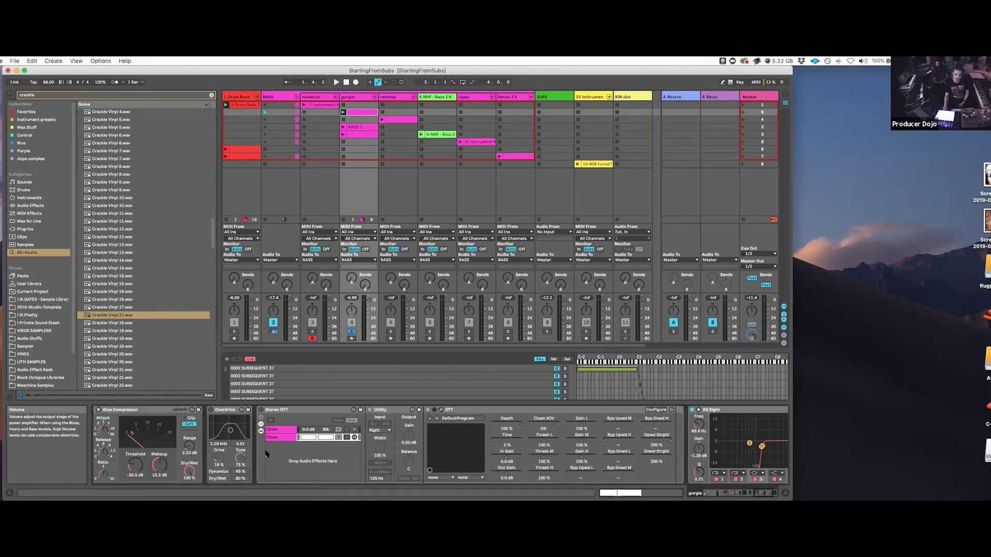
left_click(38, 96)
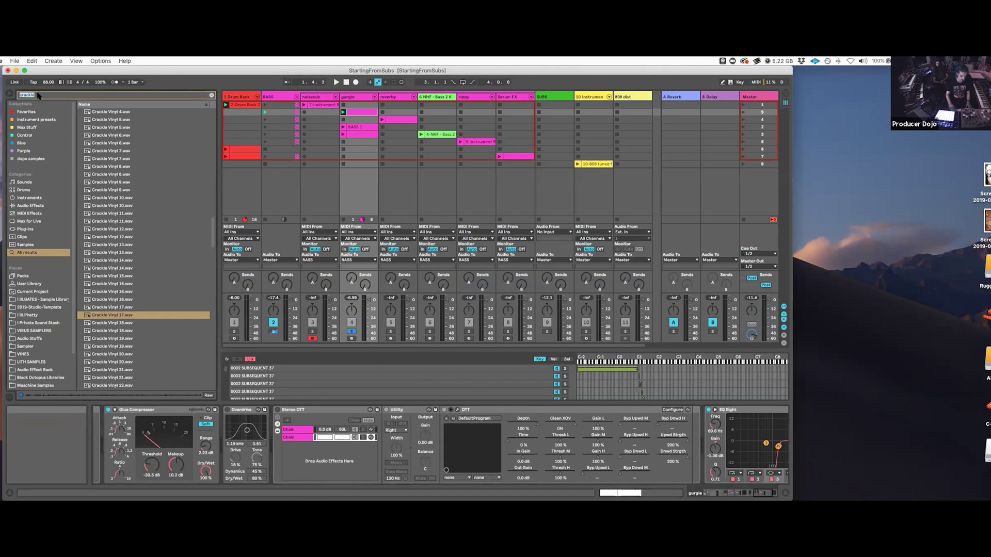
type("ott")
left_click(36, 113)
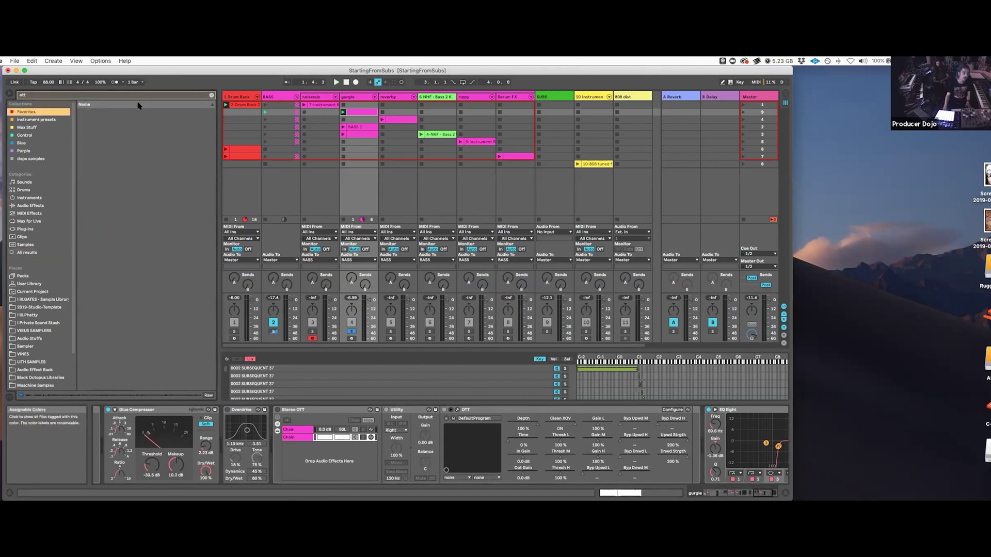
left_click_drag(86, 114, 273, 423)
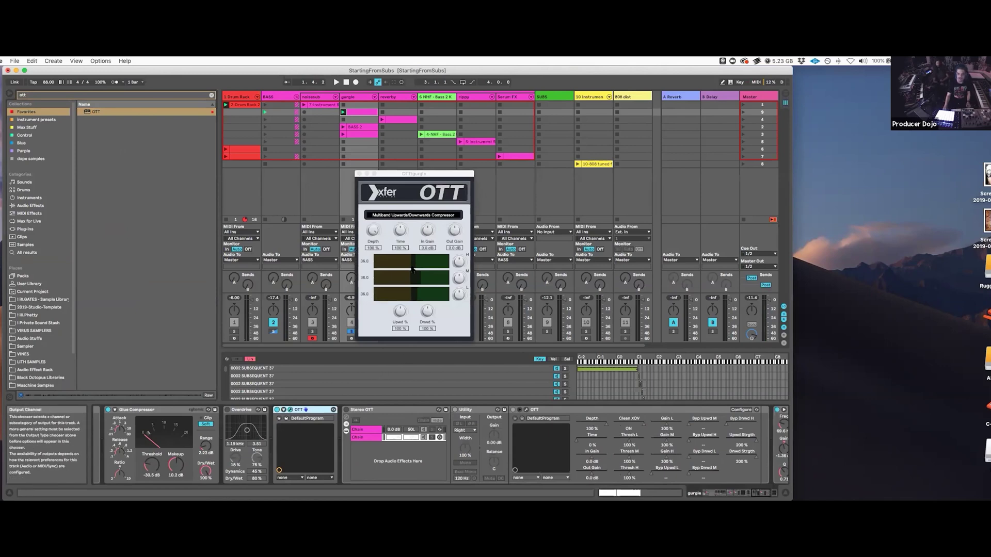
key("space")
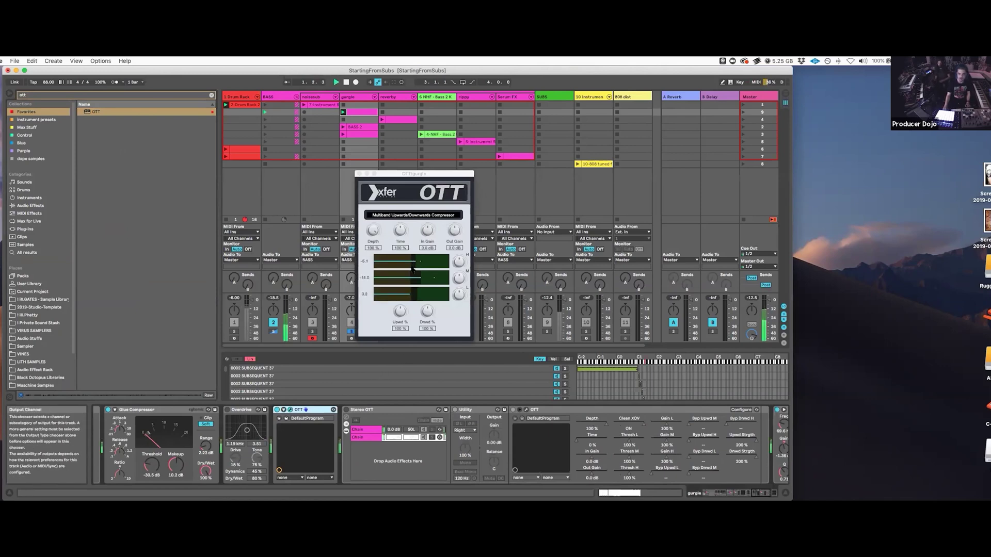
- Set the stereo phase of the Sampler's LFO 2 to about 135° and audition the result
scroll(406, 428, "left", 10)
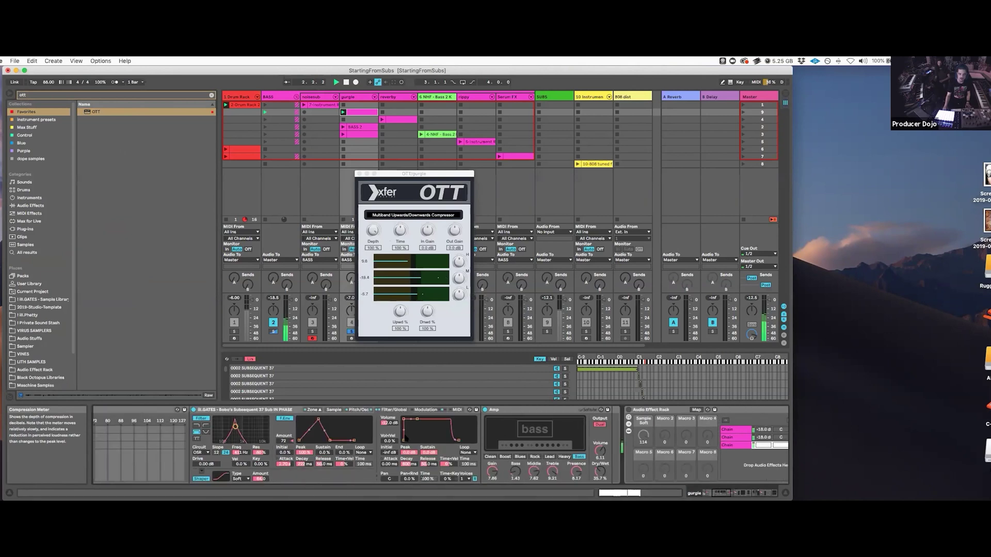
left_click(425, 409)
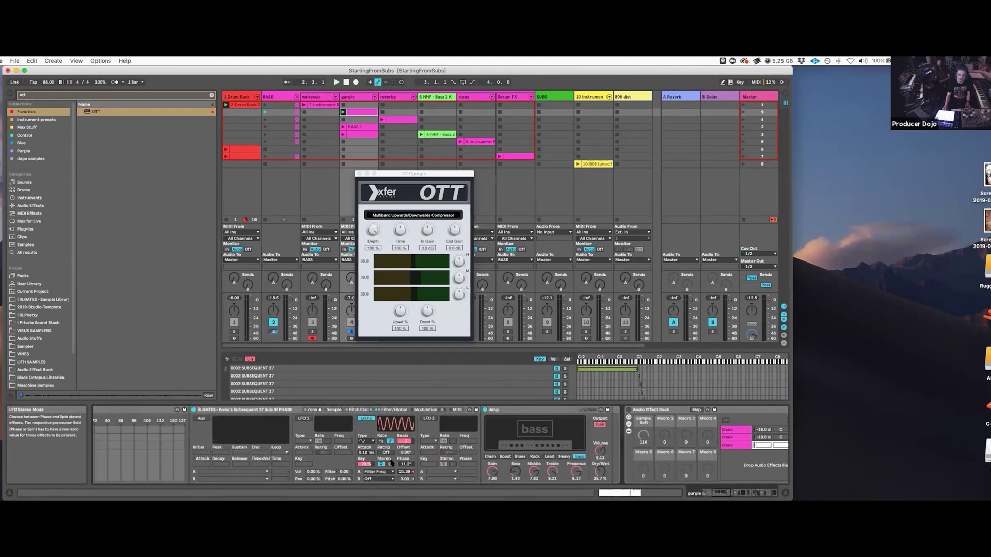
mouse_move(405, 464)
left_mouse_down()
mouse_move(404, 438)
mouse_move(404, 473)
mouse_move(419, 470)
left_mouse_up()
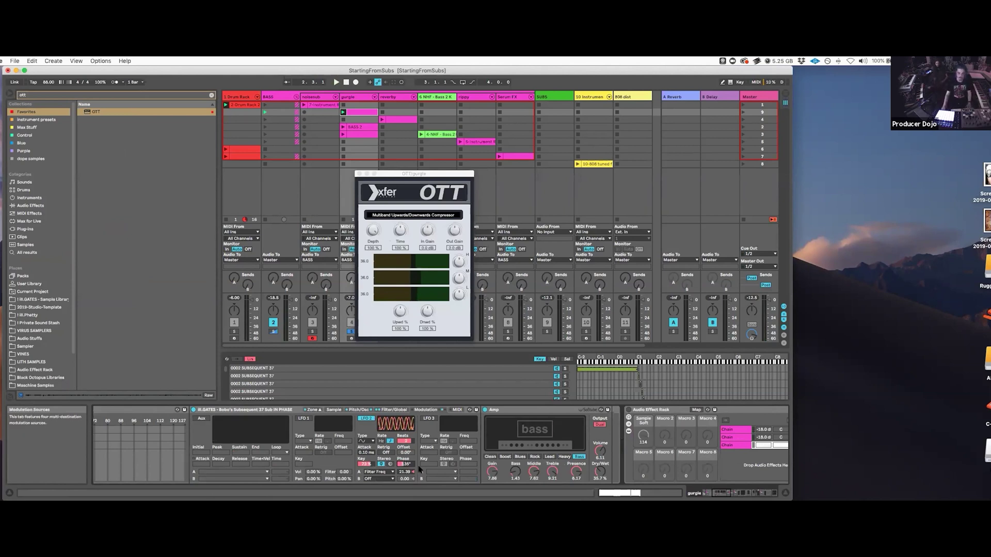
key("space")
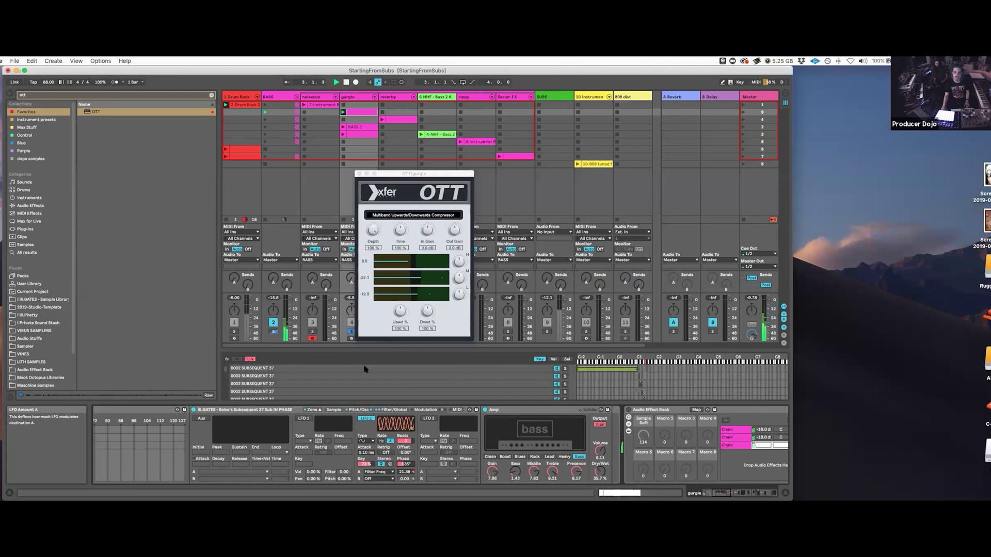
left_click_drag(428, 173, 607, 136)
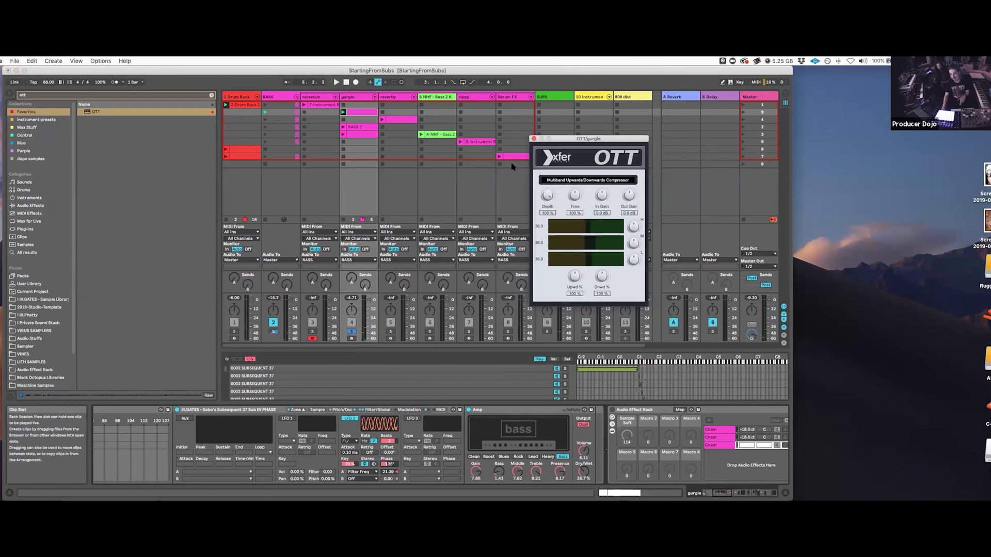
- Bypass the newly added OTT, activate the Stereo OTT rack, and examine the Utility and OTT on its two chains
scroll(512, 167, "right", 2)
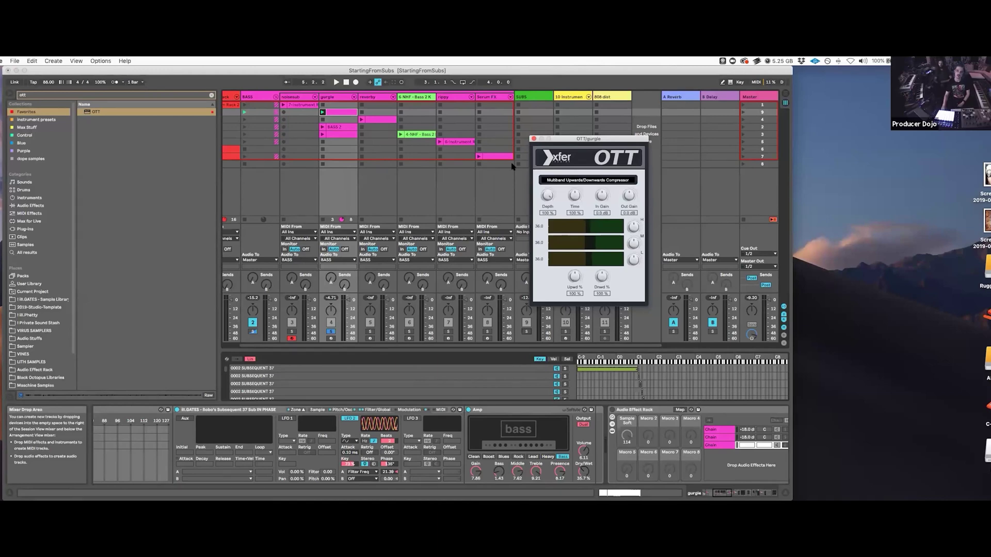
scroll(661, 441, "right", 5)
scroll(661, 441, "right", 10)
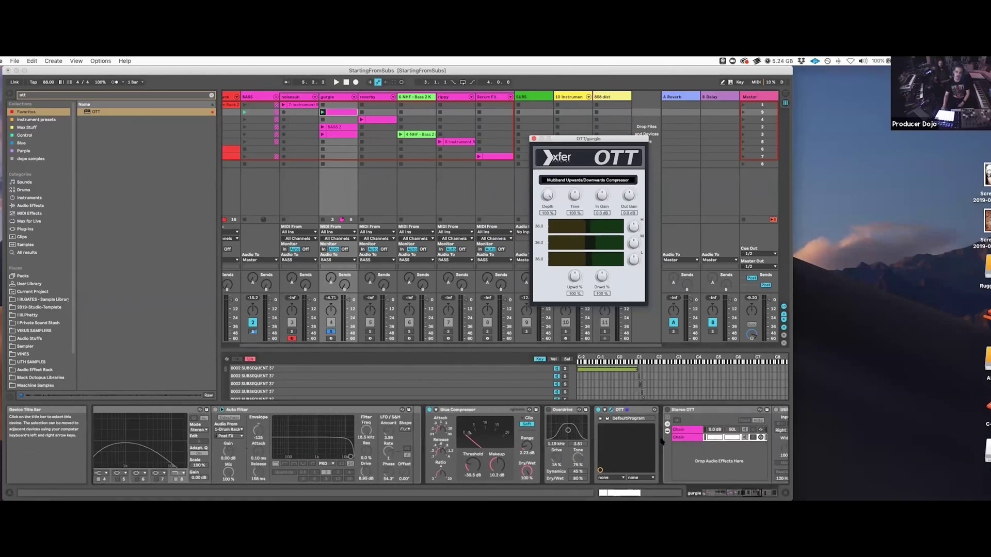
scroll(661, 441, "right", 4)
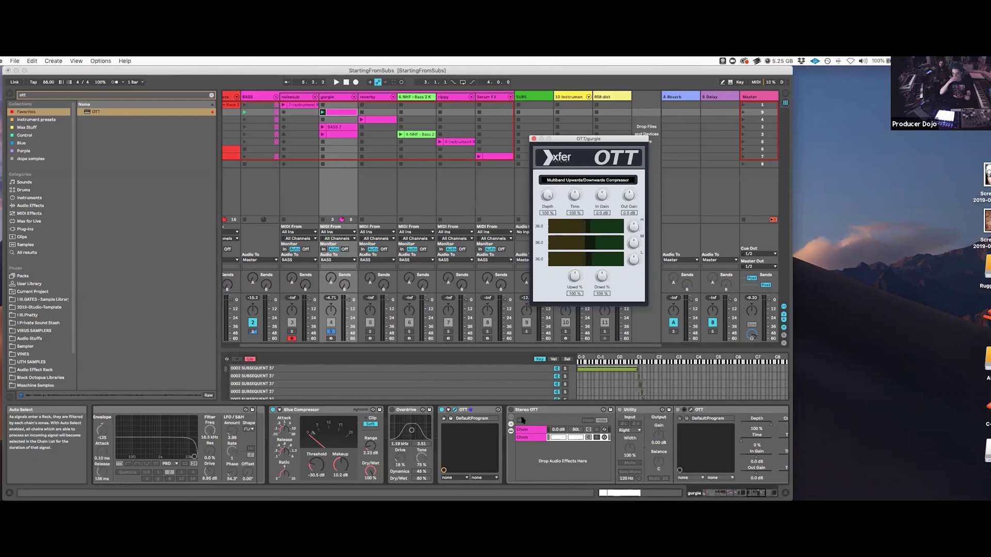
left_click(521, 410)
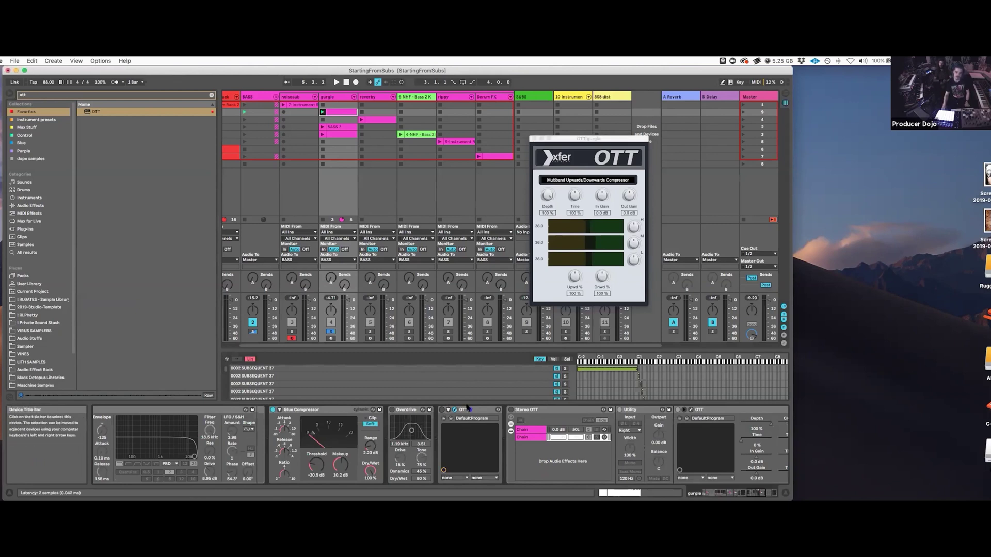
left_click(522, 410)
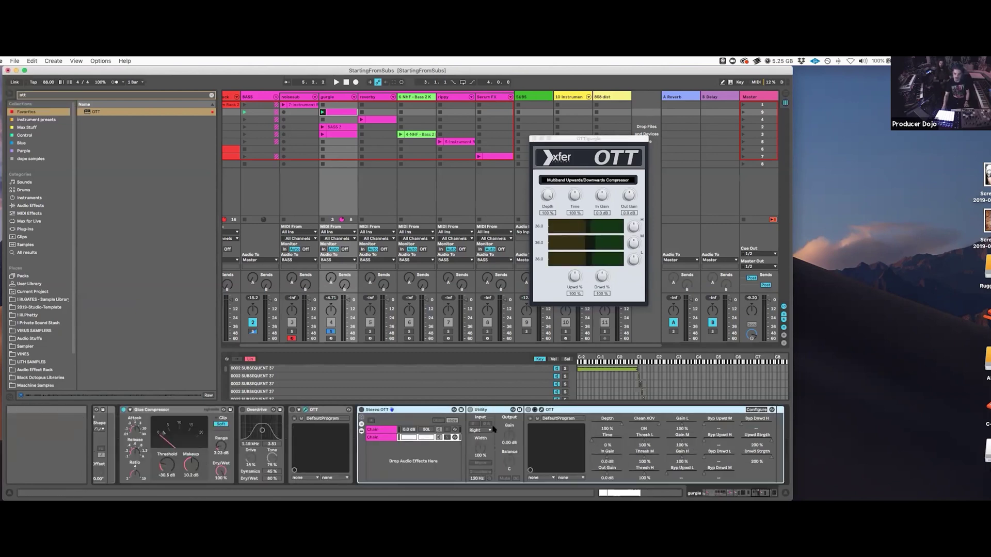
left_click(391, 436)
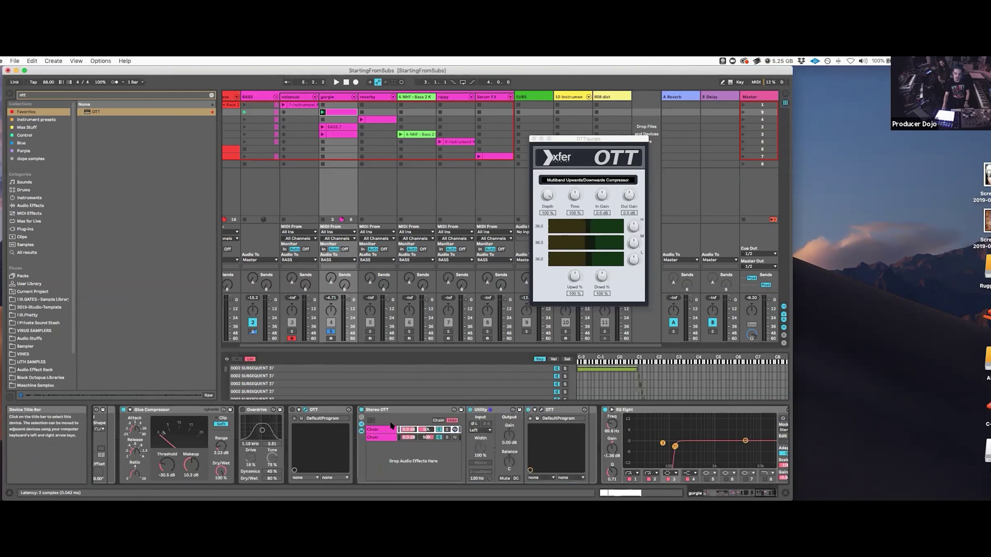
left_click(498, 413)
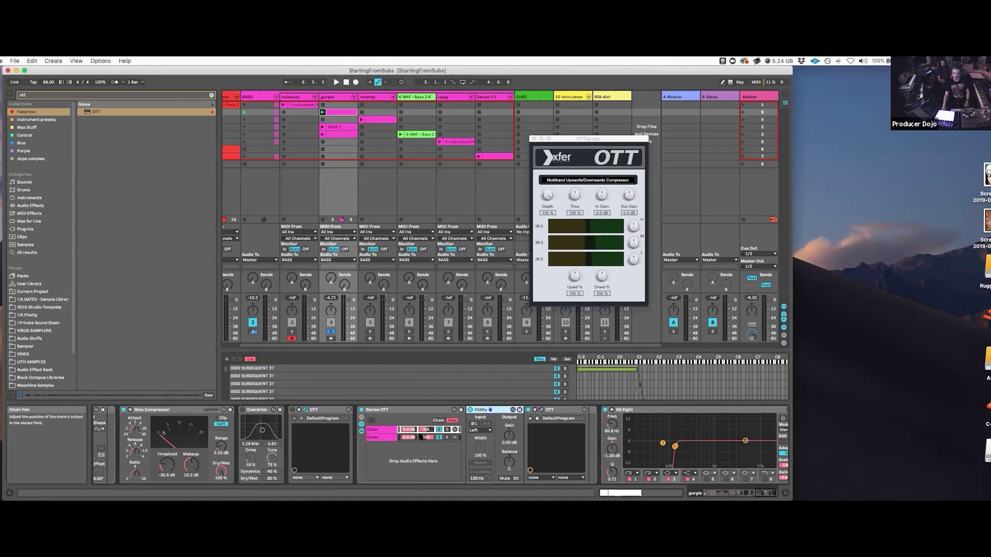
left_click(381, 438)
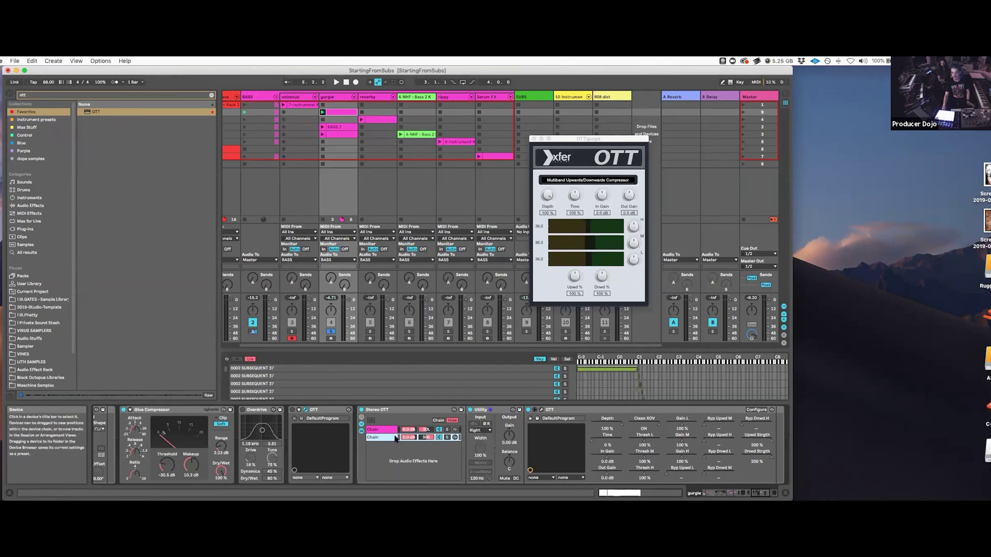
- Audition the single OTT against the Stereo OTT rack during playback, leaving only the Stereo OTT rack active
left_click(361, 410)
left_click(292, 409)
key("space")
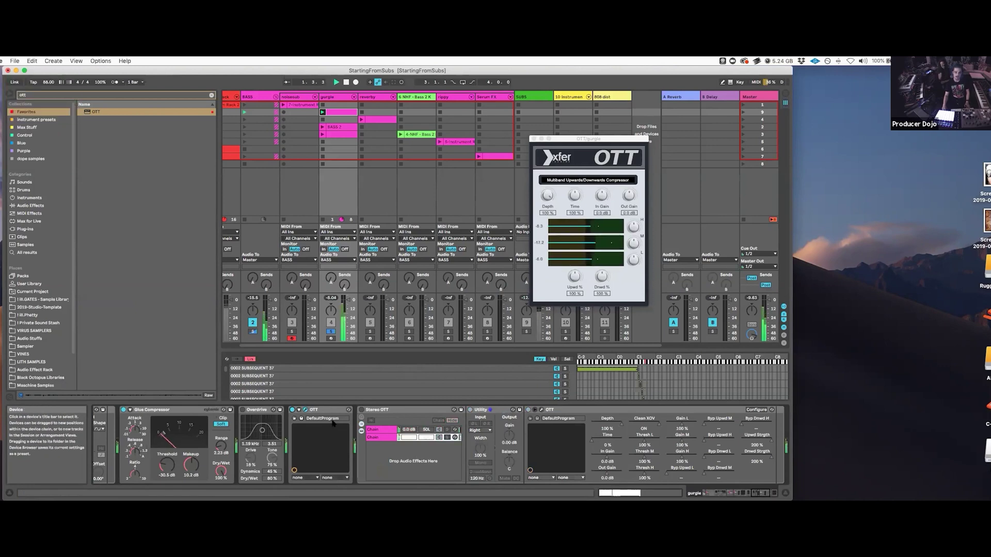
left_click(293, 410)
left_click(361, 410)
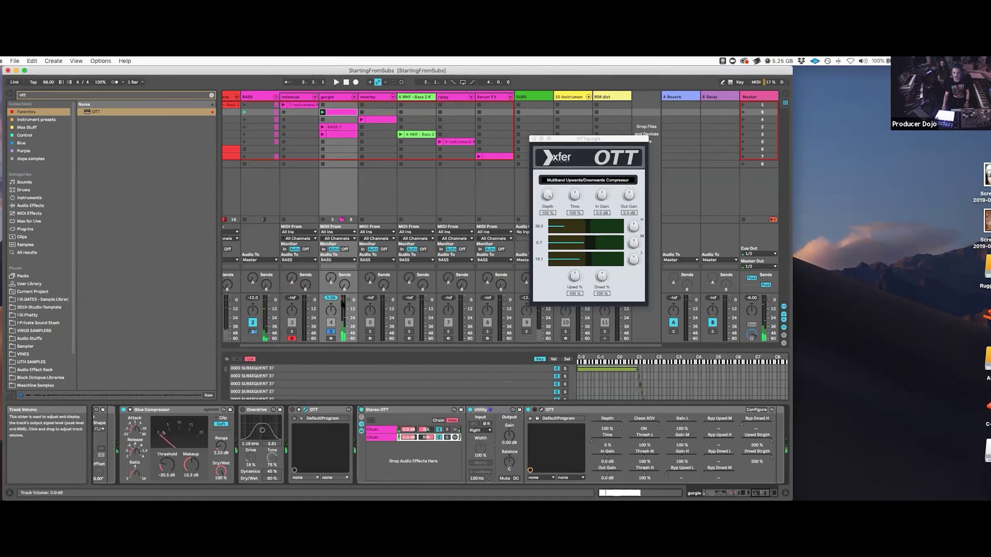
- Check the BASS group's effects chain and reselect the gurgle track for playback
scroll(369, 300, "left", 2)
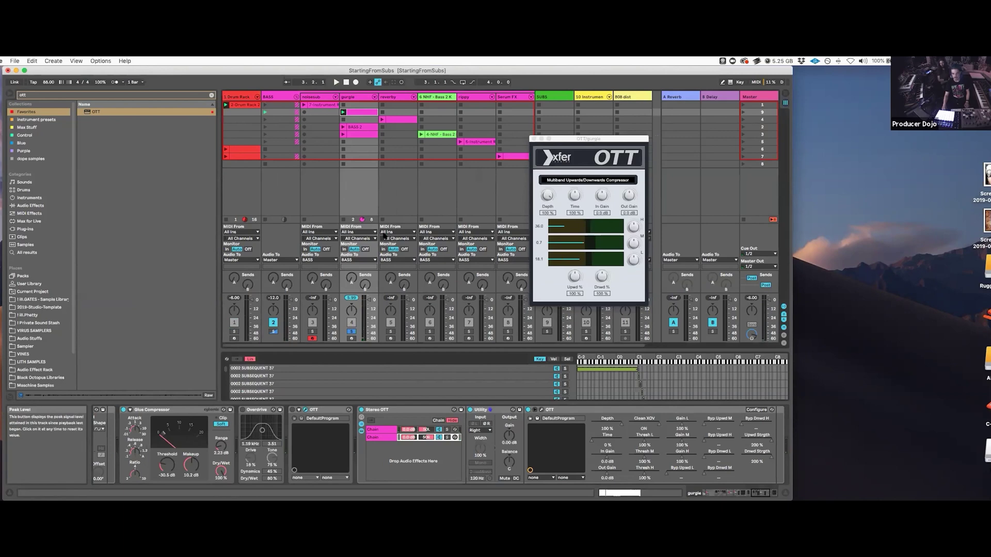
left_click(282, 112)
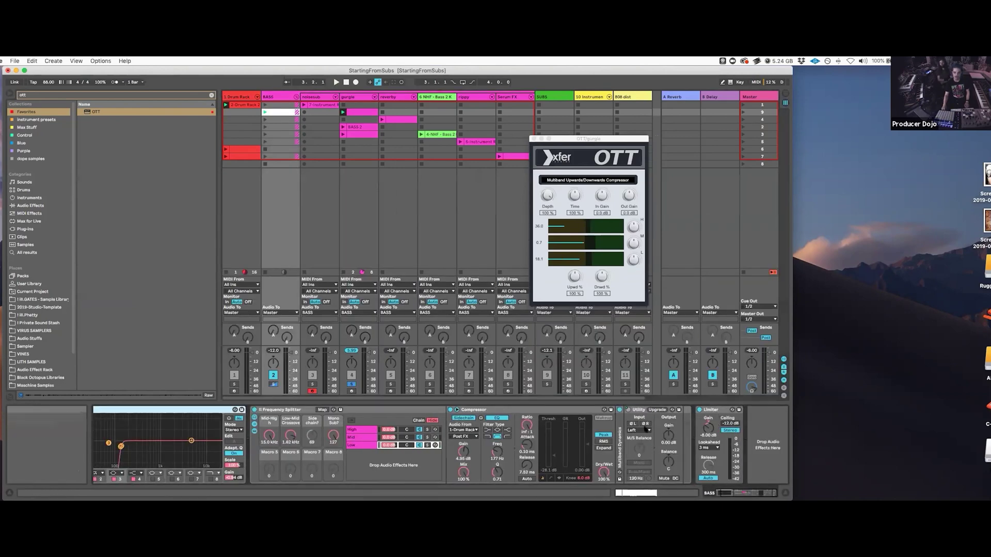
left_click(359, 112)
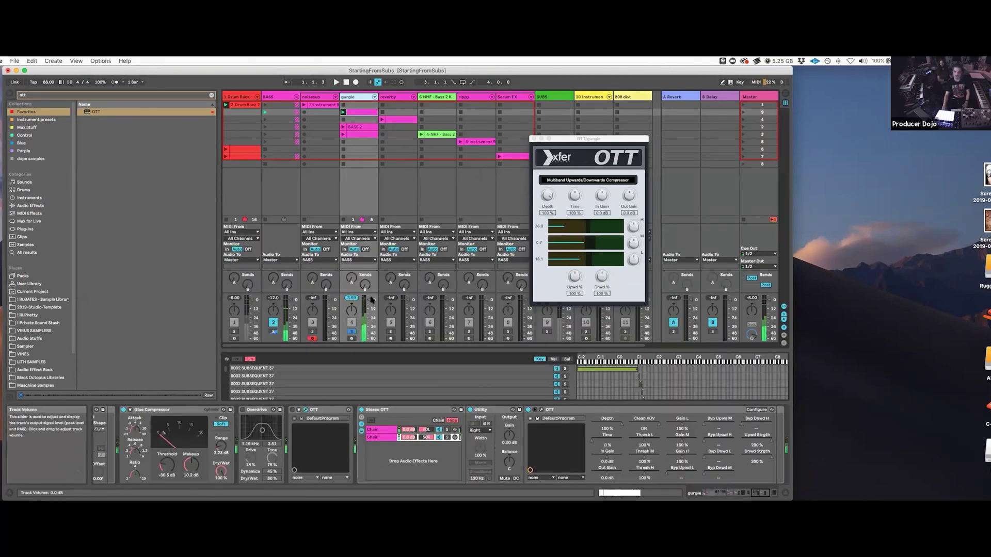
- Enlarge the mixer section for taller track faders and meters, and audition the gurgle track
left_click_drag(376, 295, 379, 257)
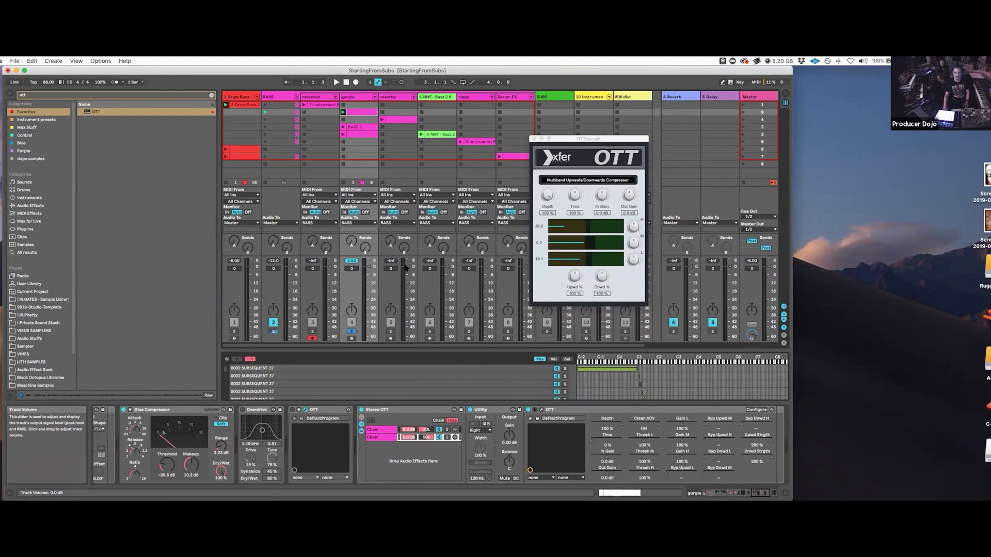
key("space")
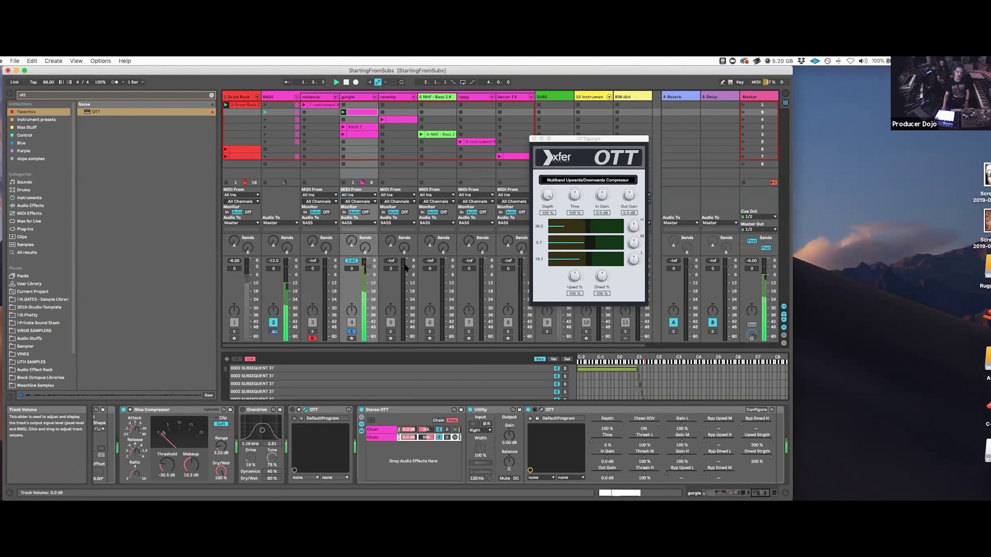
- Remove the bypassed single OTT ahead of the Stereo OTT rack, and activate the Overdrive for an audition
scroll(364, 447, "right", 3)
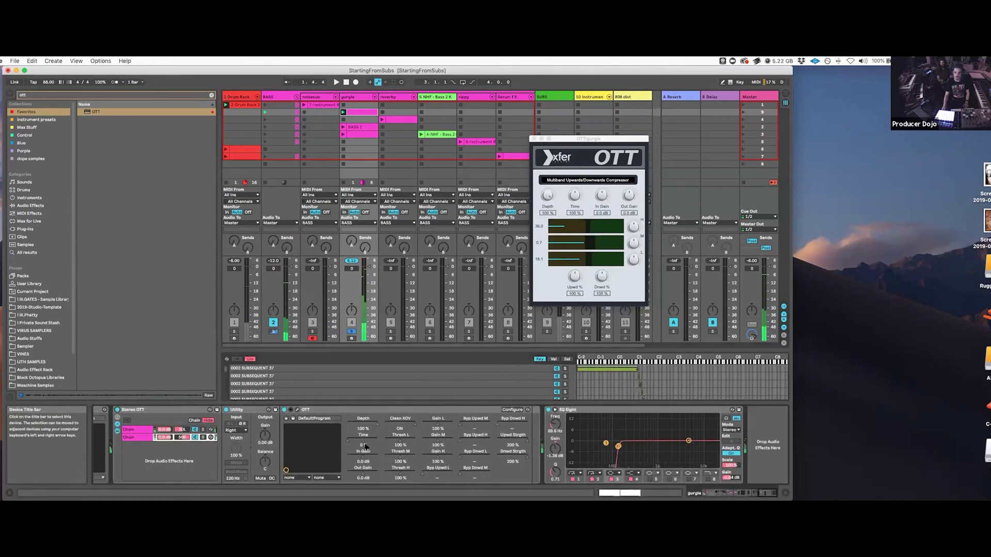
scroll(364, 446, "left", 2)
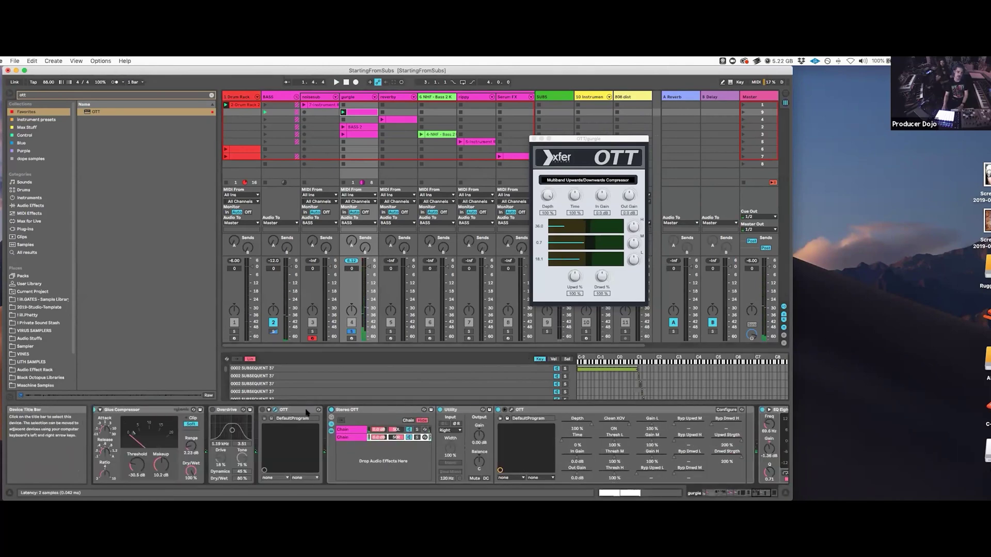
left_click(388, 436)
scroll(619, 439, "left", 5)
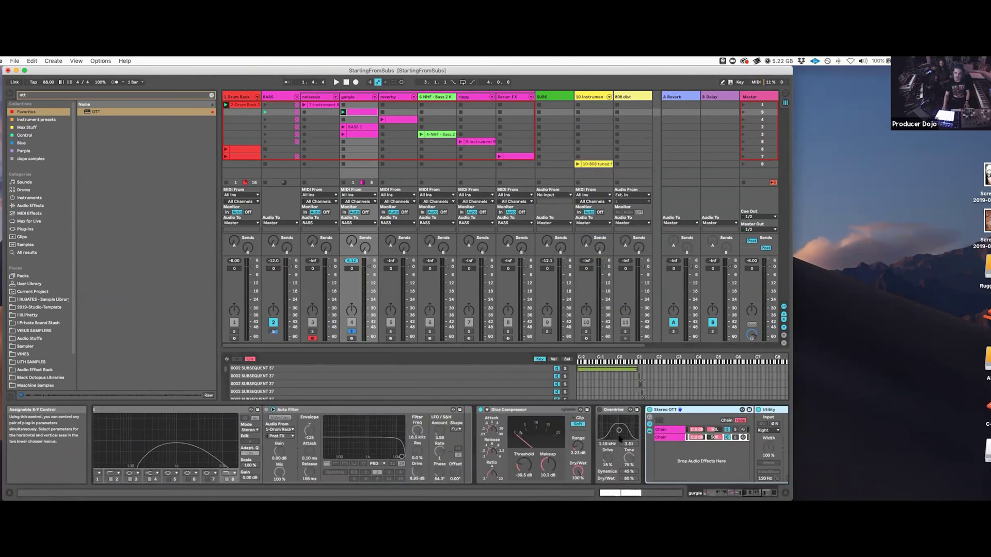
left_click(627, 429)
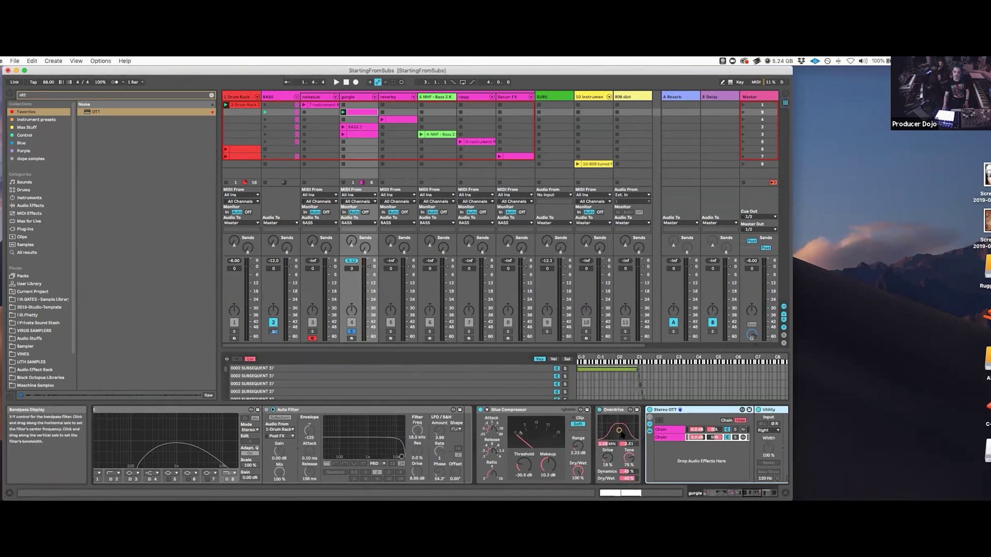
key("space")
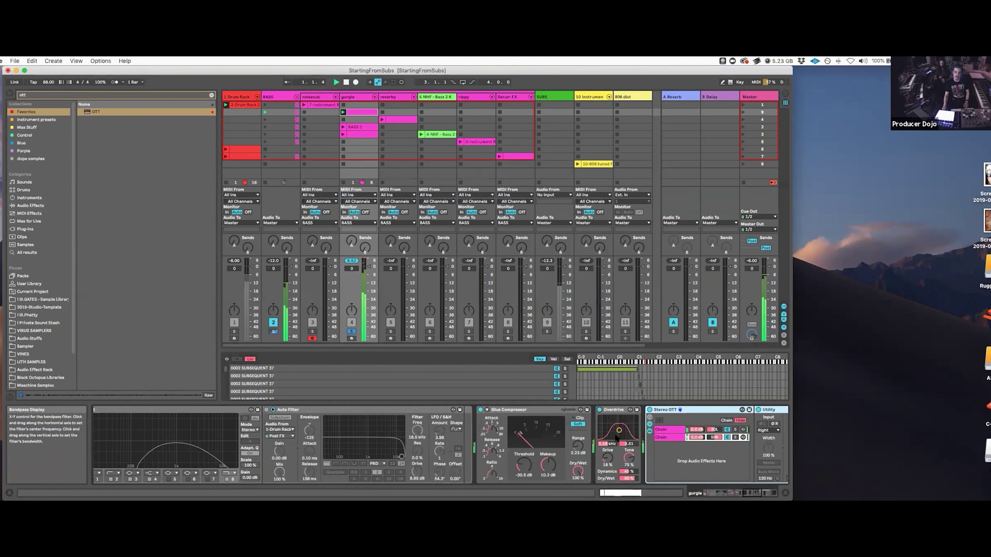
- Compare the two chains of the Audio Effect Rack ahead of the Glue Compressor, and activate that rack for playback
scroll(617, 437, "left", 10)
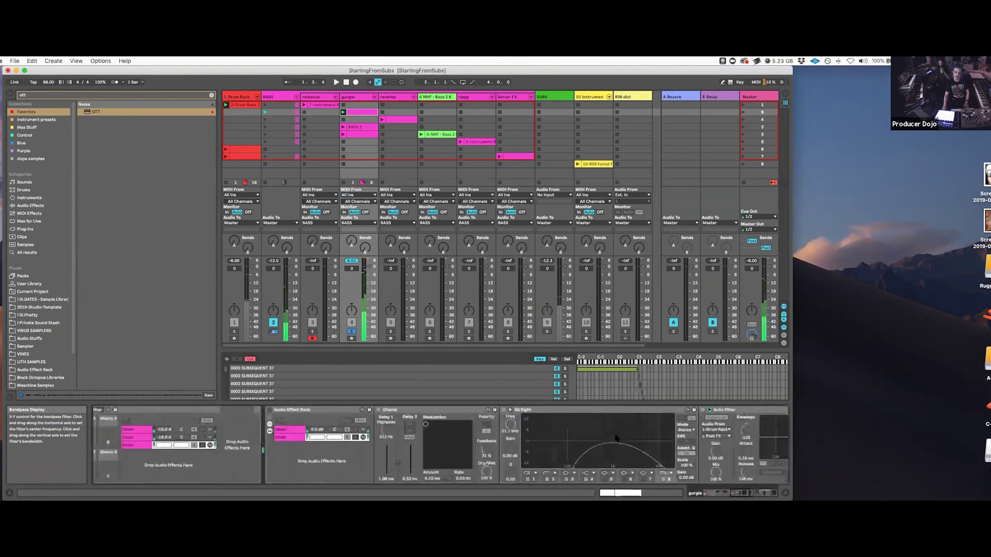
left_click(438, 437)
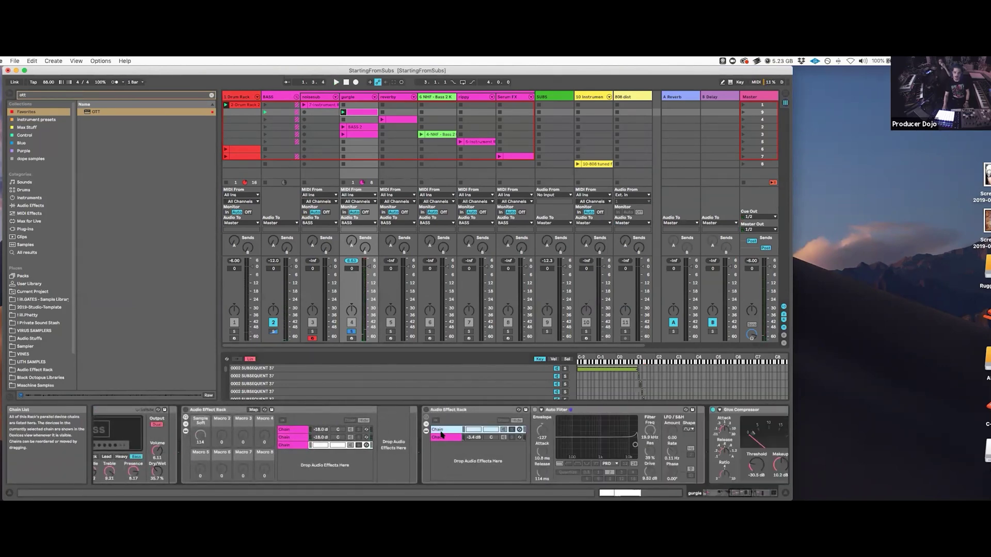
scroll(629, 453, "right", 6)
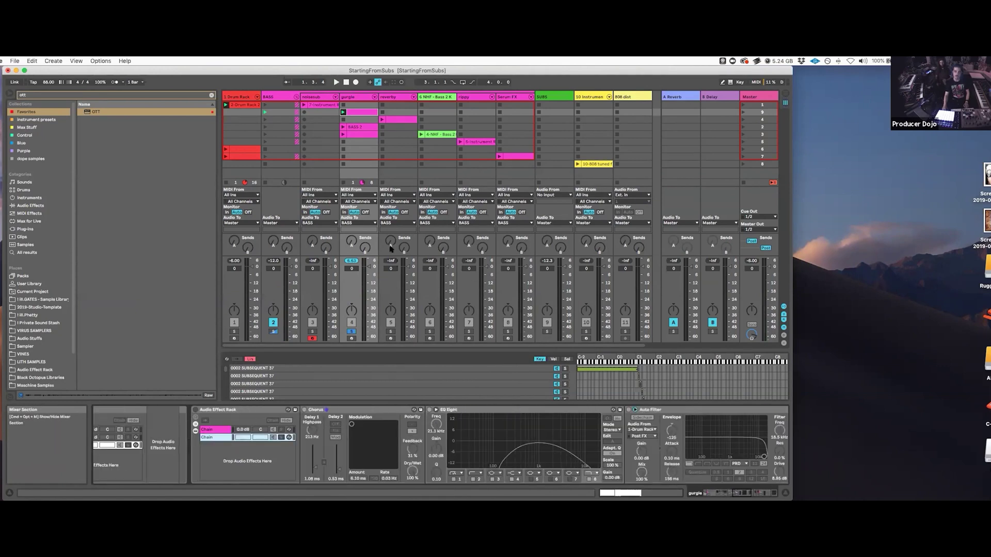
left_click(234, 441)
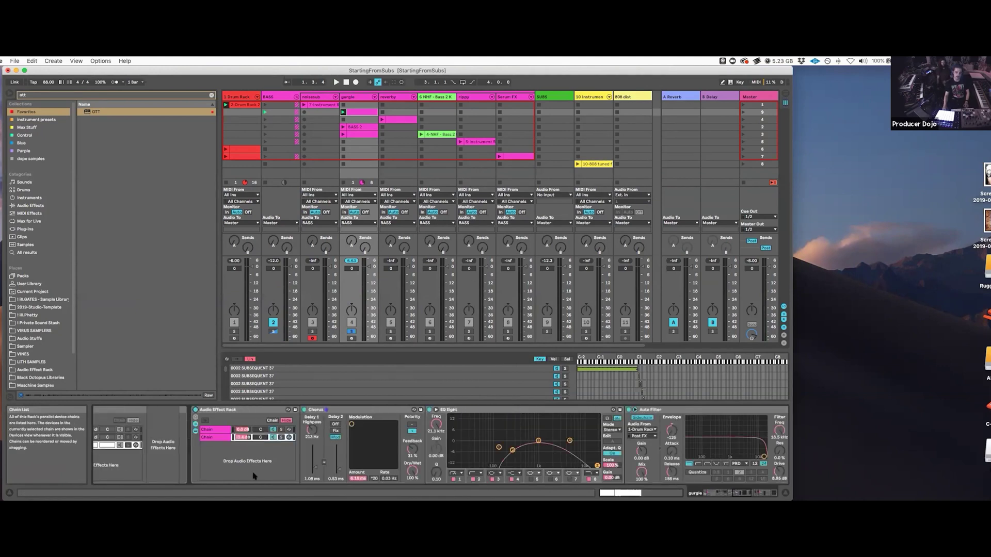
key("space")
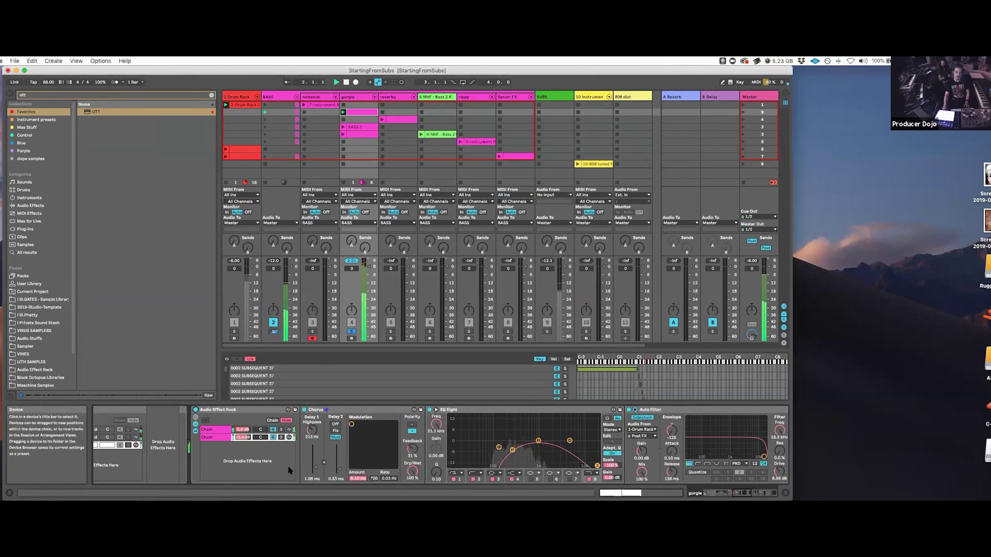
- Solo the rack's second chain and audition it through its Chorus, EQ Eight and Auto Filter
left_click(282, 438)
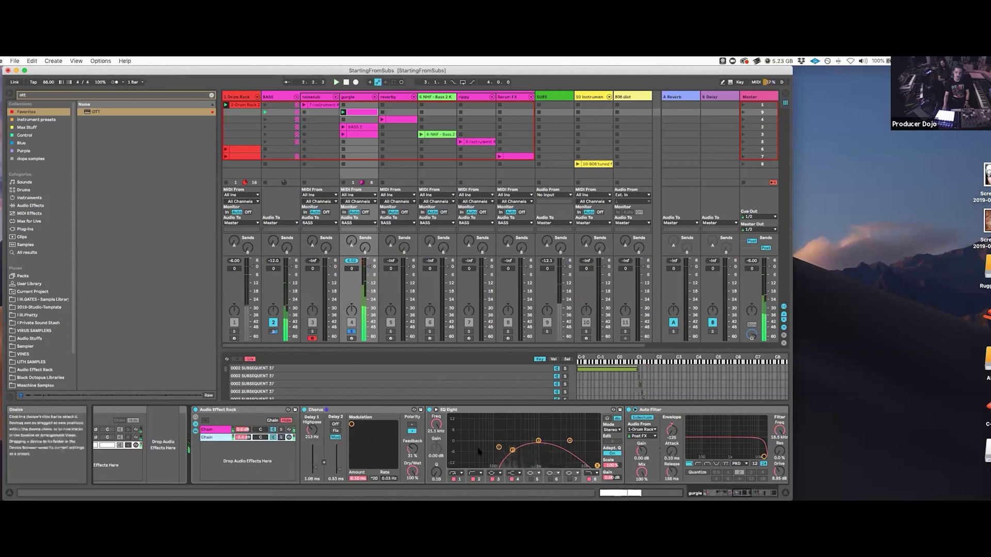
scroll(494, 454, "right", 3)
scroll(494, 453, "right", 3)
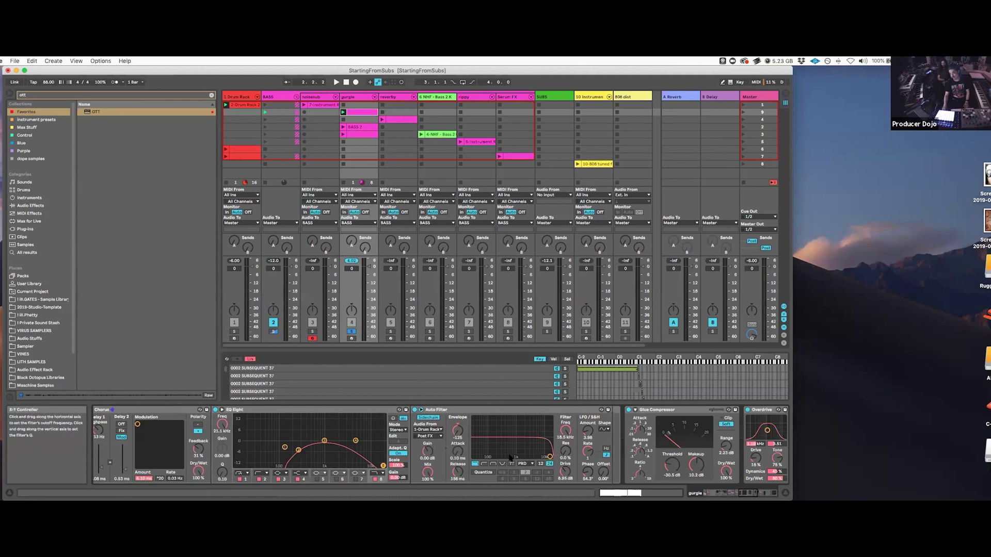
key("space")
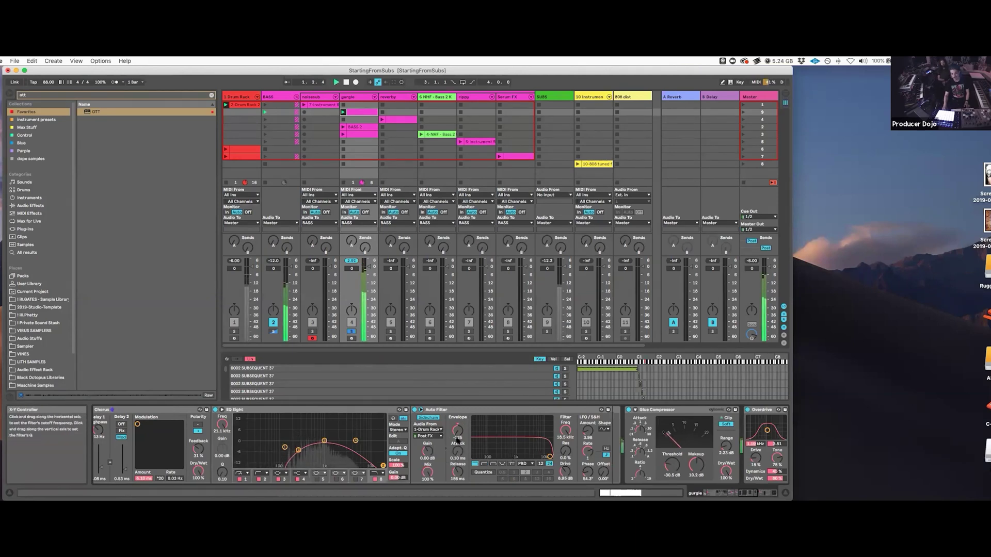
scroll(454, 442, "left", 3)
scroll(454, 441, "left", 1)
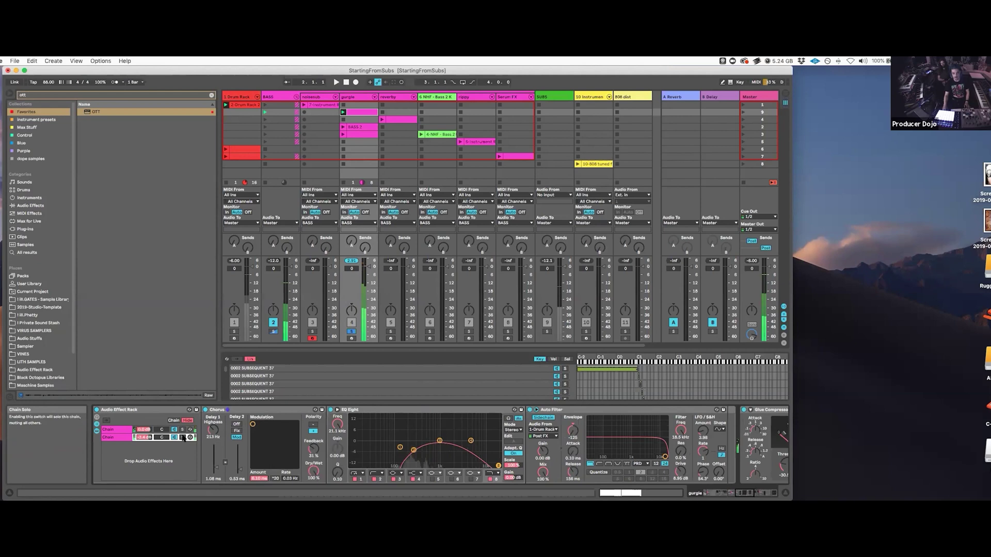
scroll(592, 454, "left", 1)
- Sweep the resonance of the second chain's Auto Filter up and back down to 0% during playback
left_click_drag(688, 451, 688, 439)
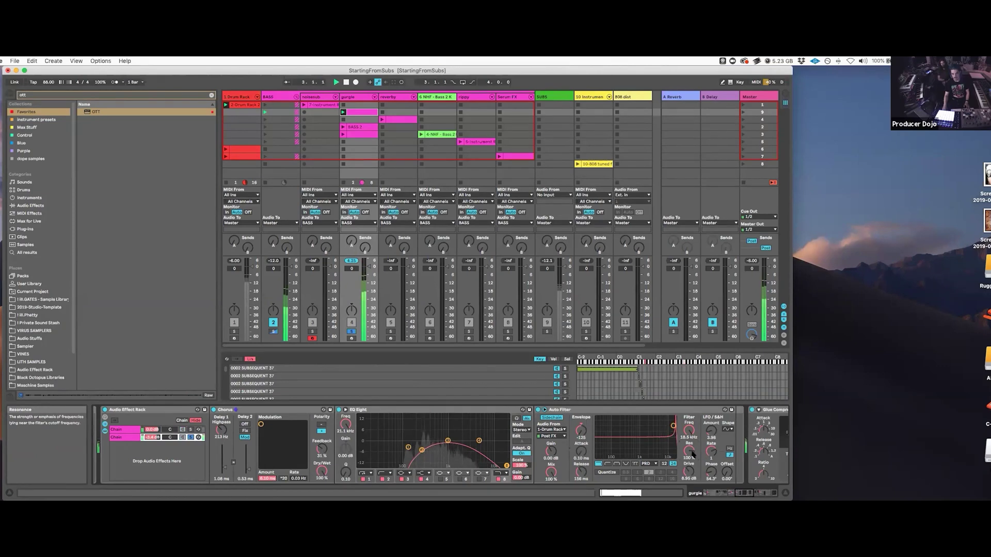
left_click_drag(693, 454, 693, 485)
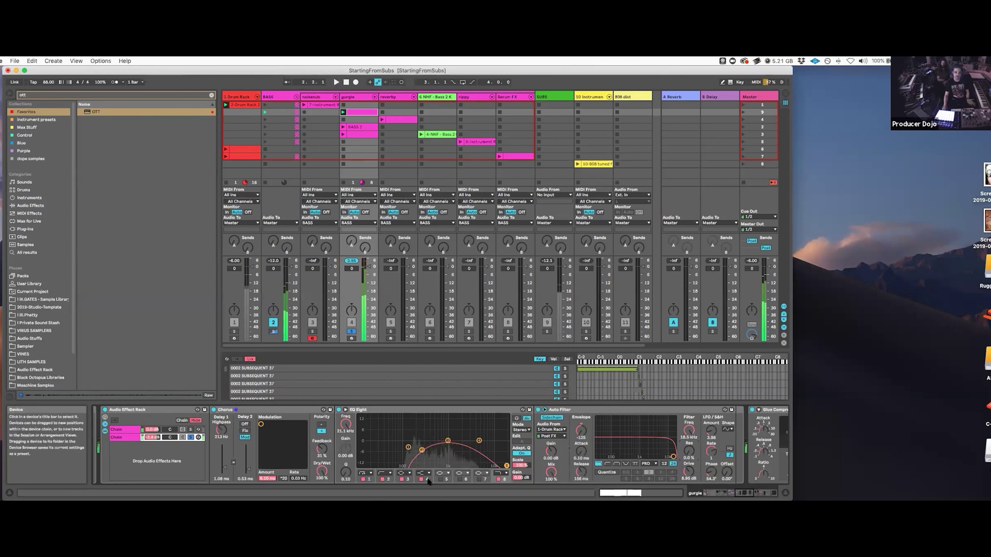
- Switch the solo to the rack's first chain and sweep its Auto Filter's resonance up to 125%, settling at 42%
left_click(191, 437)
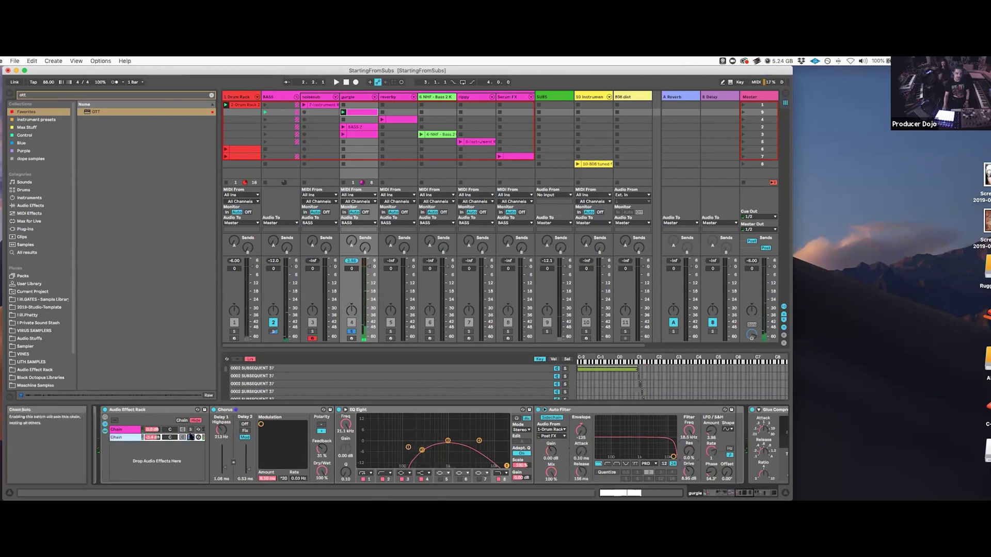
left_click(132, 430)
key("space")
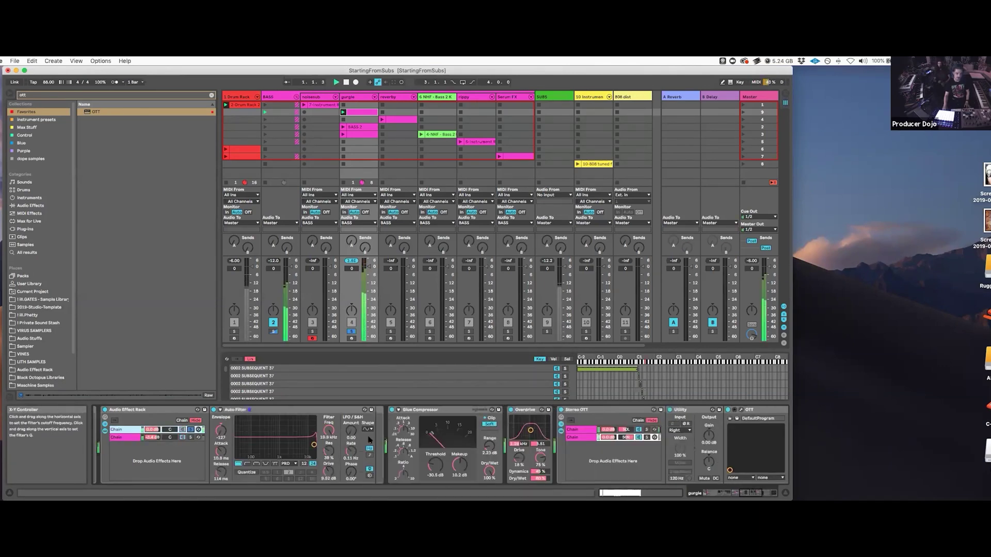
left_click_drag(328, 430, 328, 407)
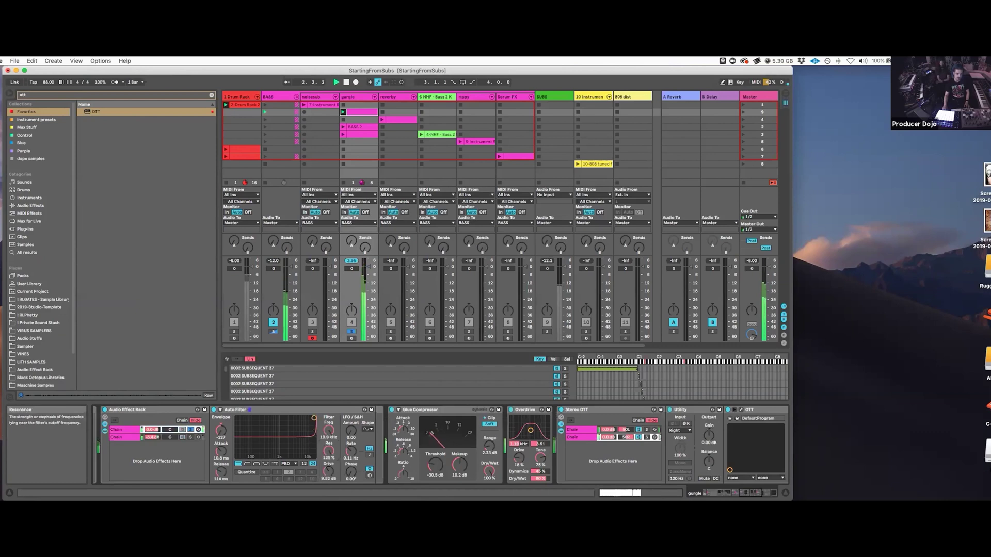
- Examine the circuit types of the Auto Filter and the Sampler's filter, keeping PRD and OSR selected
left_click(287, 463)
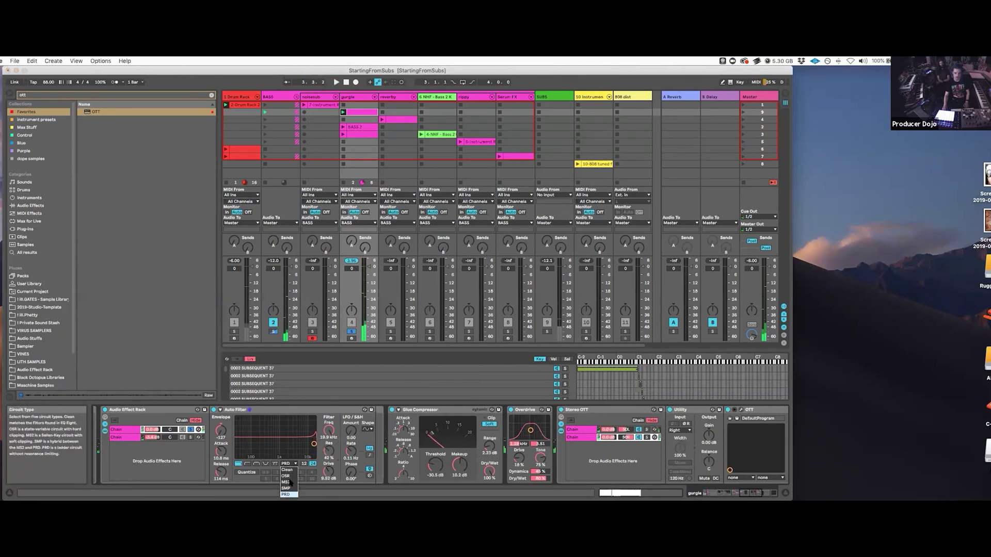
left_click(288, 495)
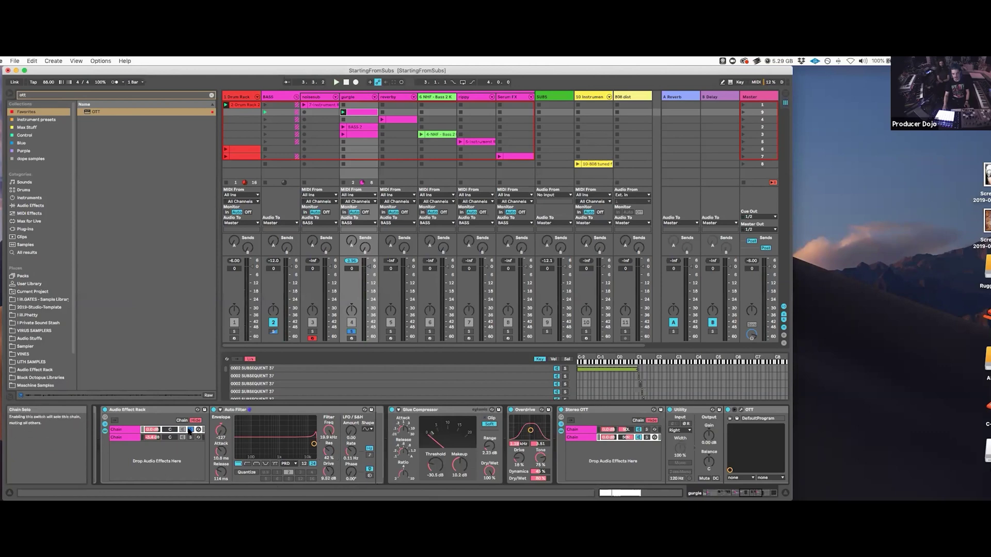
scroll(216, 438, "left", 10)
scroll(214, 437, "right", 5)
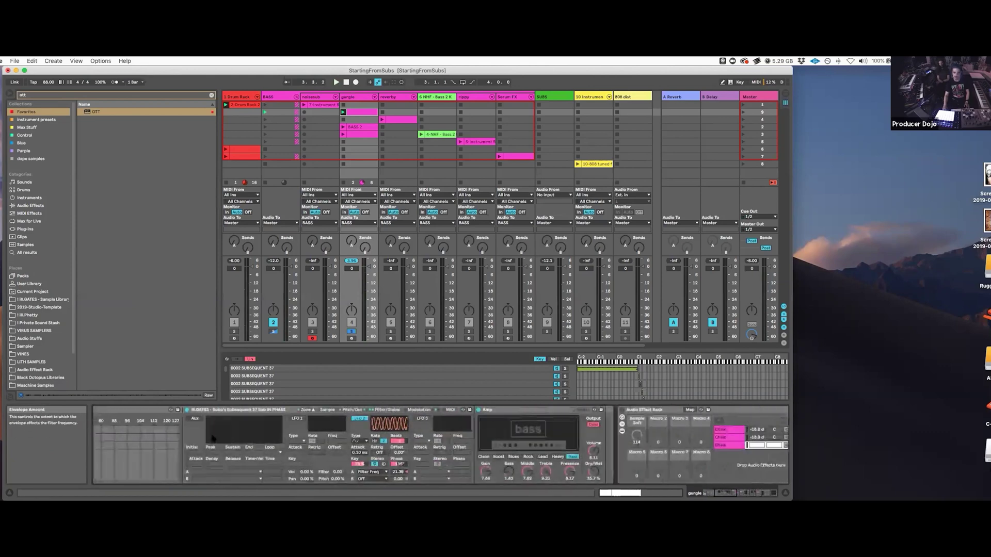
left_click(383, 410)
left_click(194, 454)
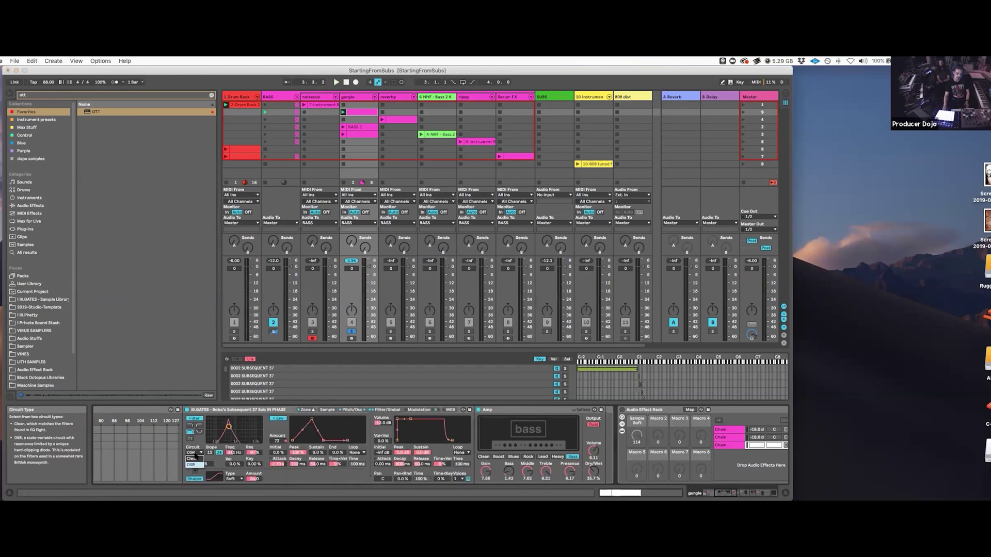
left_click(195, 456)
- Return to the second chain's Chorus, EQ Eight and Auto Filter, and set the Auto Filter's LFO phase to about 84°
scroll(196, 456, "right", 3)
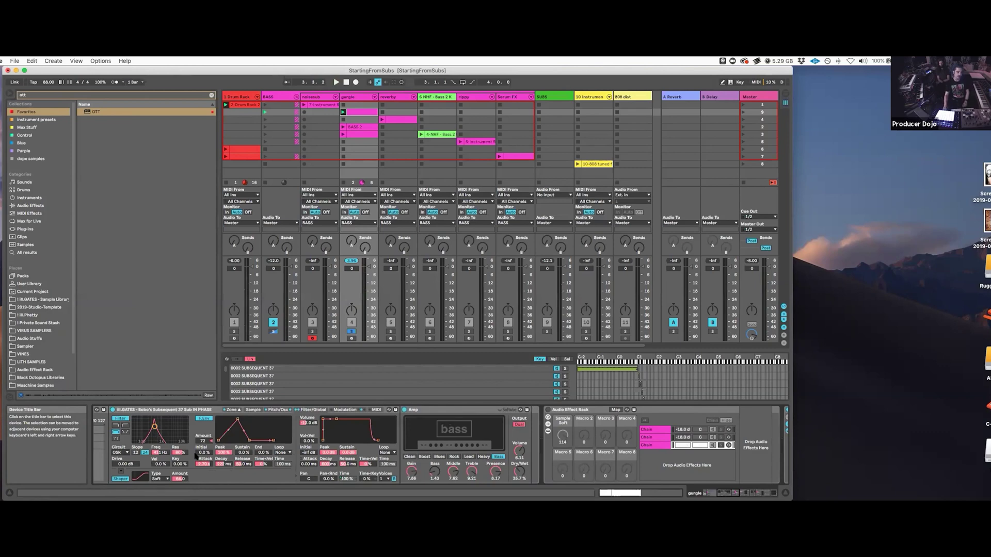
scroll(195, 456, "right", 10)
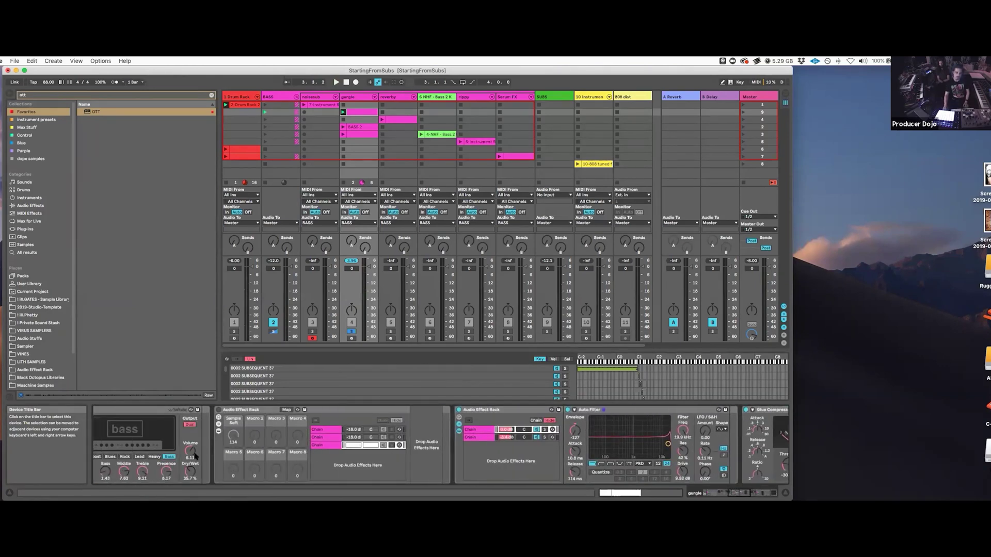
scroll(196, 456, "right", 5)
scroll(206, 455, "right", 5)
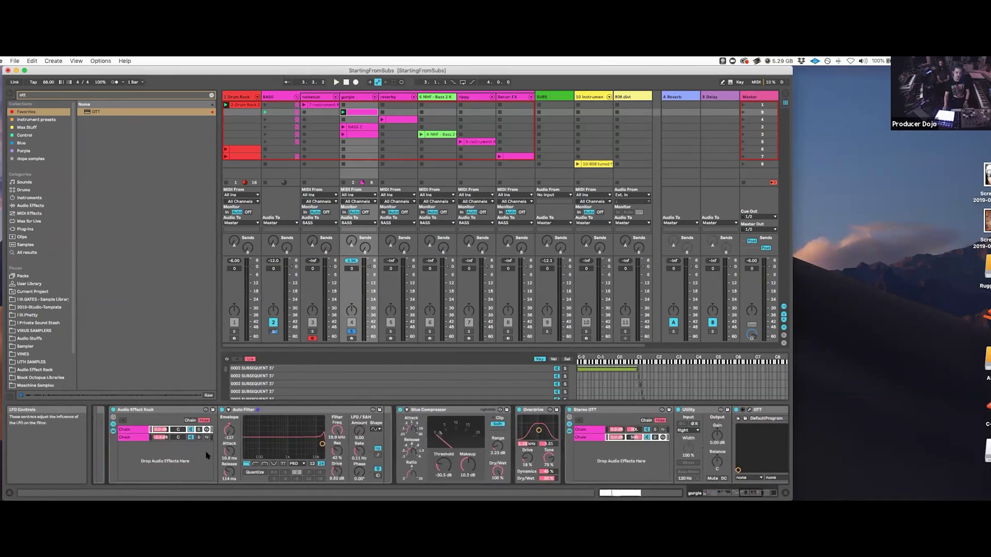
scroll(343, 454, "left", 8)
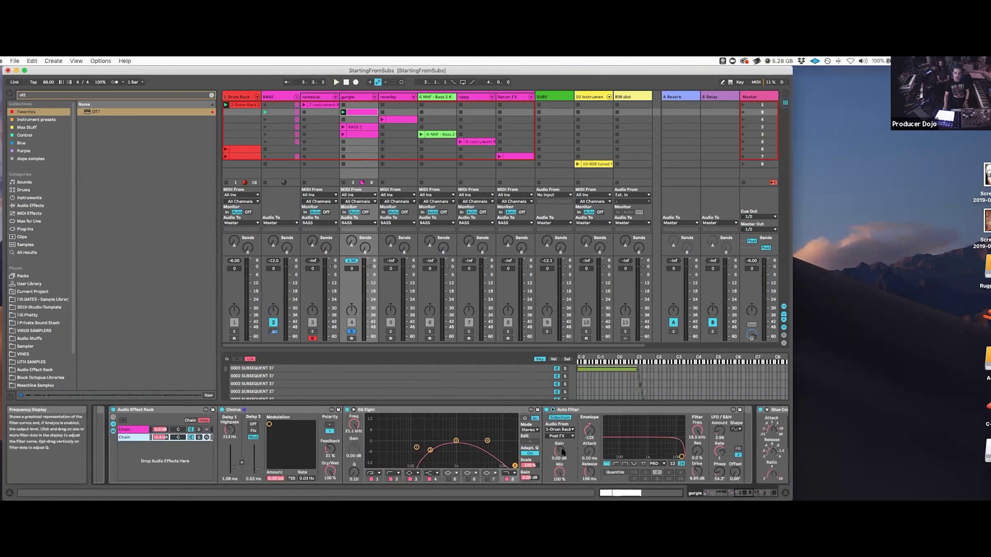
scroll(722, 472, "left", 1)
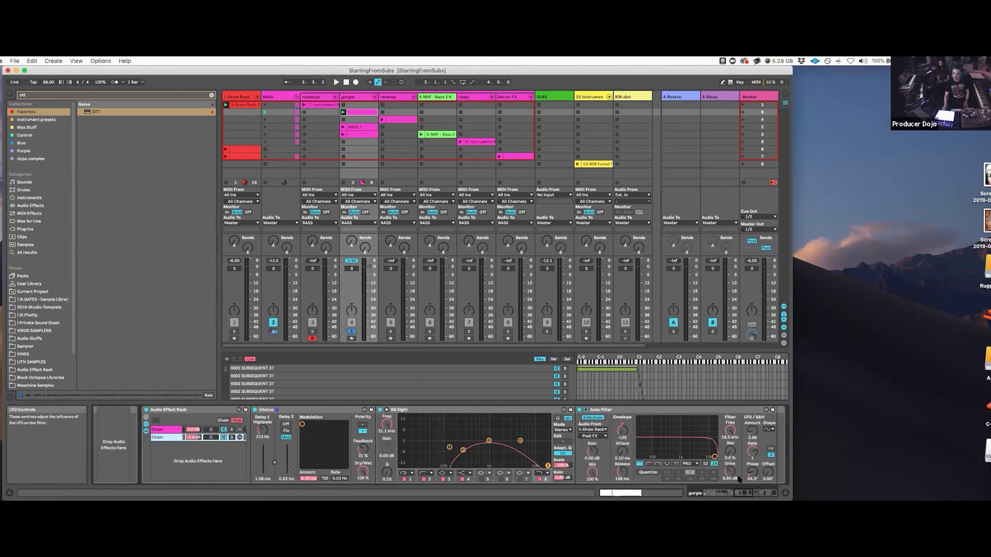
scroll(739, 478, "left", 2)
scroll(574, 438, "right", 8)
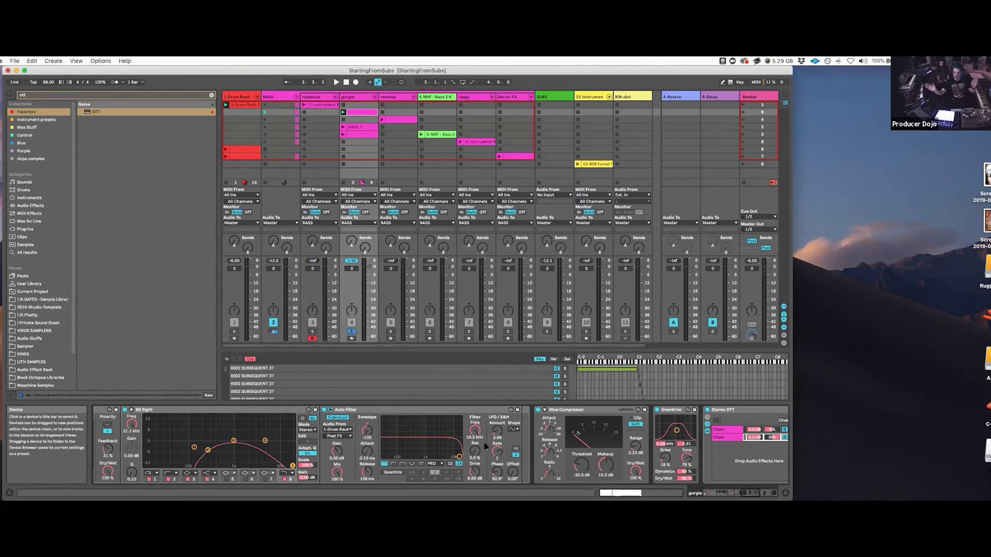
- Inspect the second and third chains of the three-chain Audio Effect Rack that follows the Amp
scroll(485, 445, "left", 10)
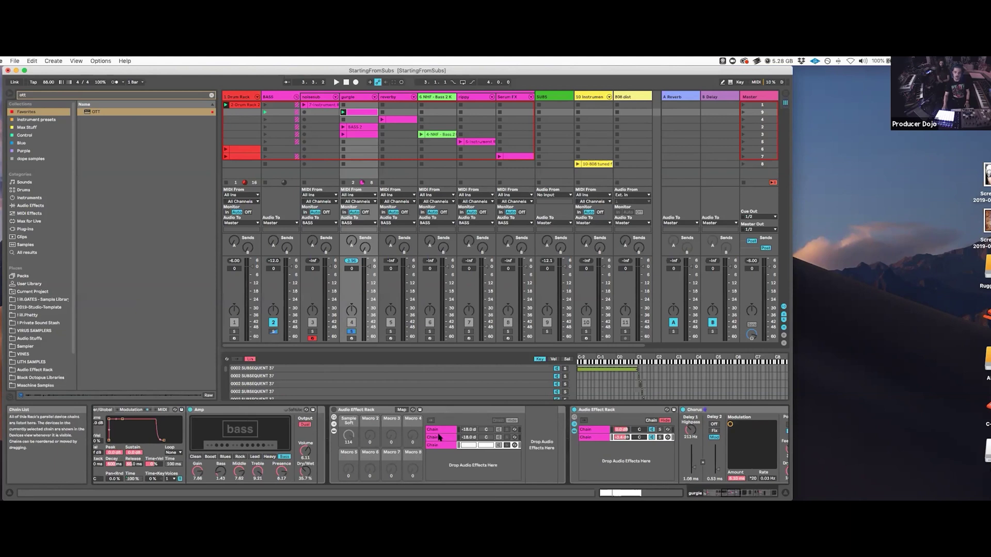
left_click(440, 437)
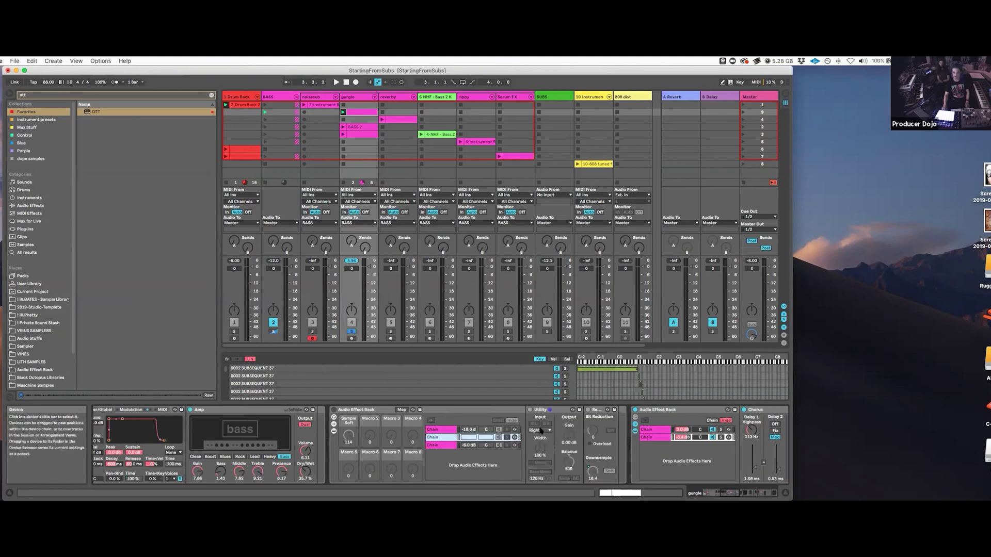
left_click(450, 444)
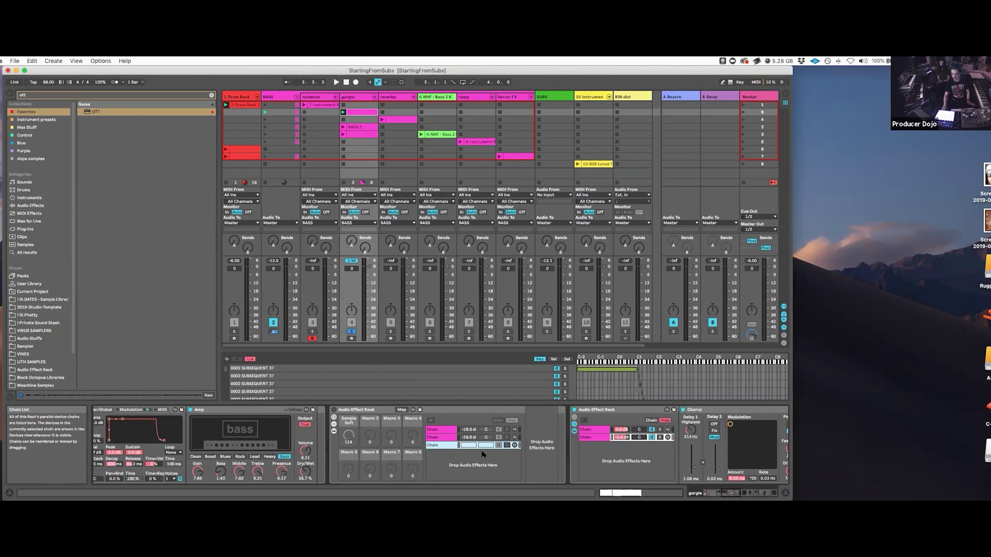
- Activate the three-chain rack after the Amp and save the set, showing the Utility and Redux on its first chain
left_click(334, 411)
key("super+s")
left_click(447, 430)
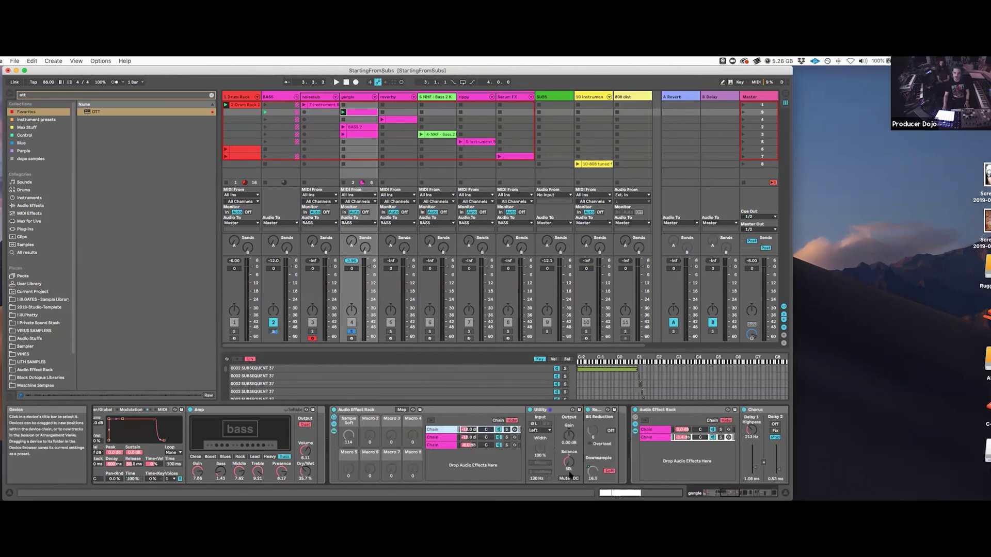
- Examine how the Redux downsampling on the first and second chains is mapped to the Sample Soft macro, using Macro Map Mode
right_click(593, 472)
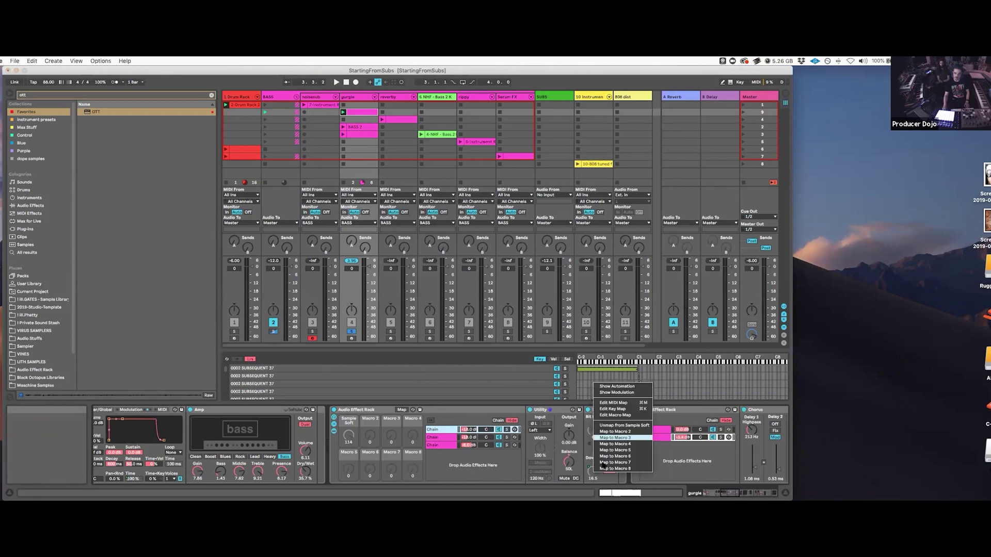
left_click(621, 464)
left_click(442, 438)
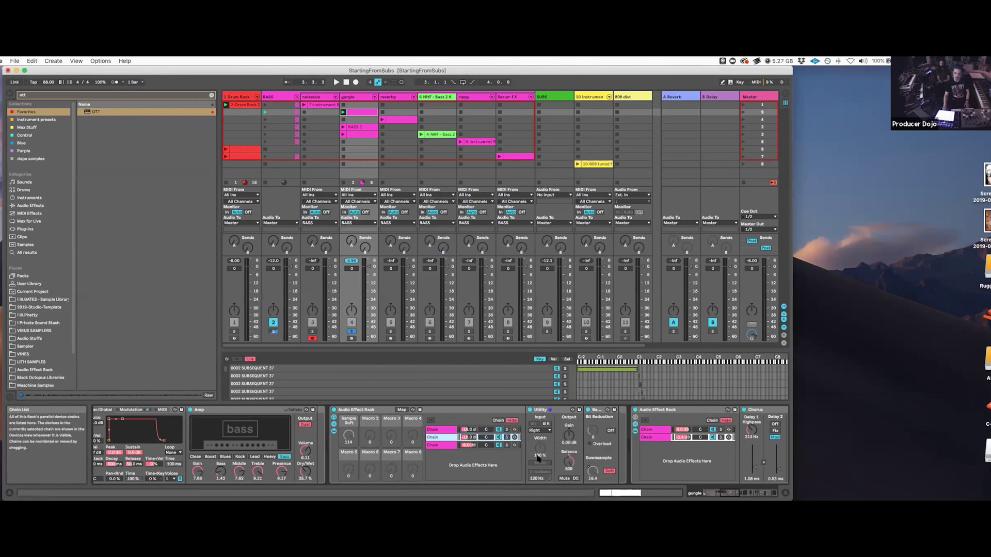
left_click(401, 410)
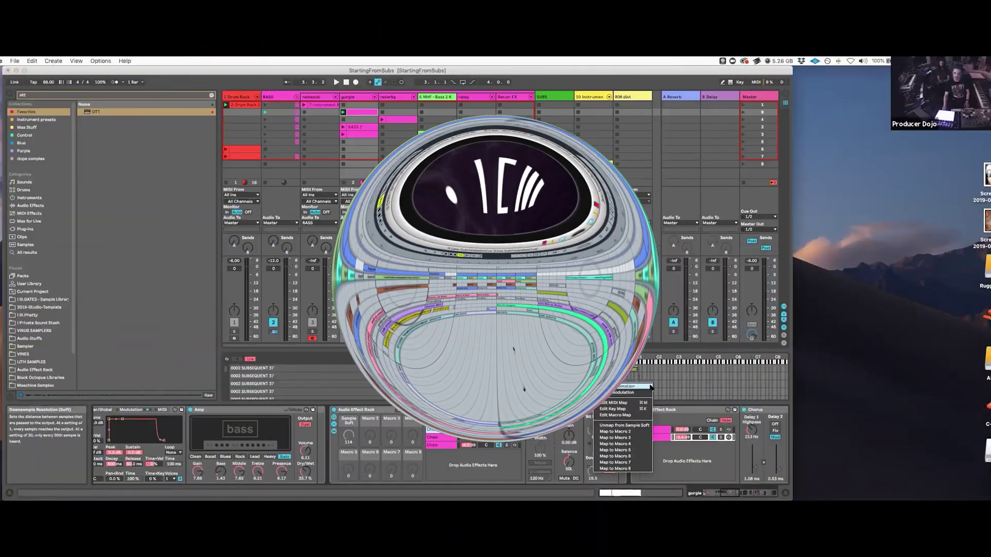
left_click(491, 443)
left_click(442, 438)
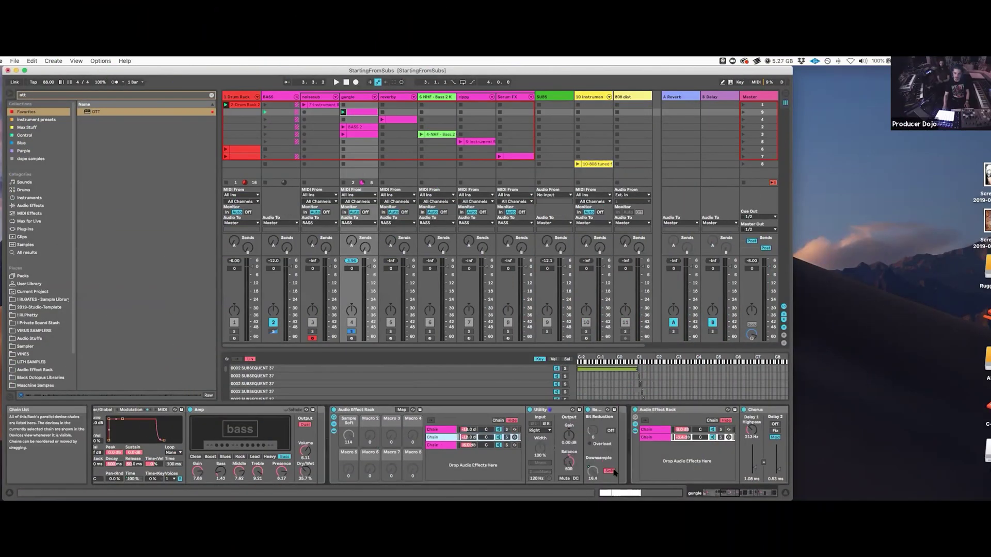
left_click(402, 409)
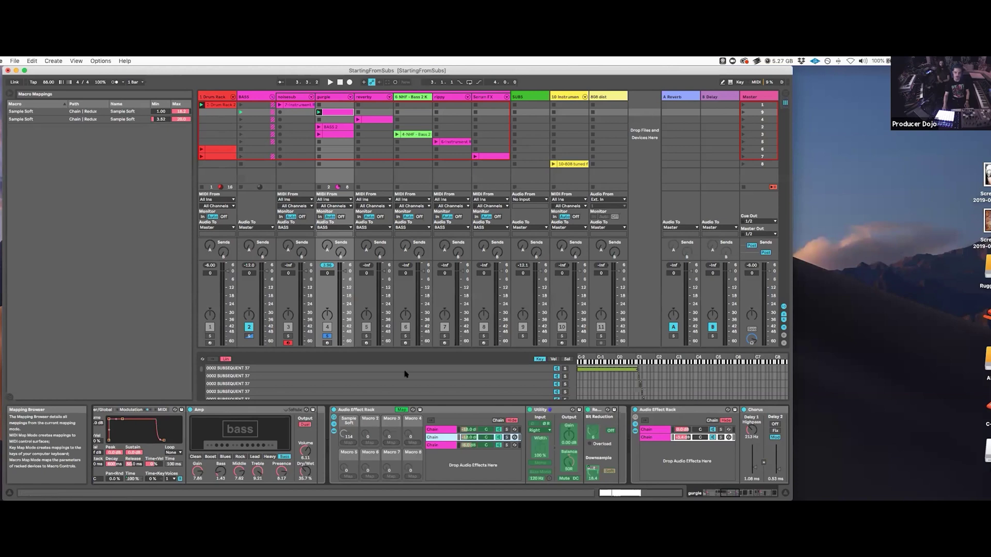
left_click(404, 411)
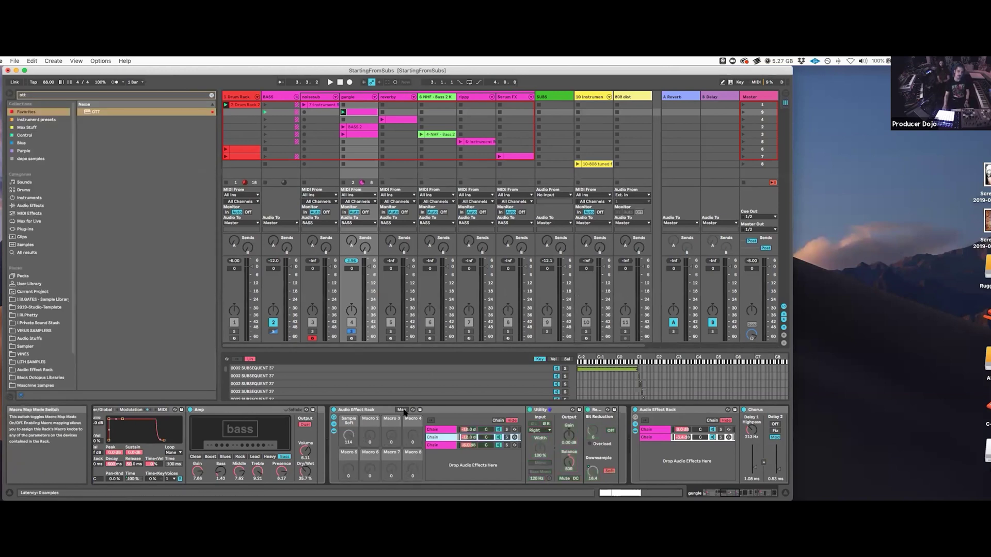
- Clear the browser search and play the gurgle track while reviewing its Envelope device and effects from the Amp to the Auto Filter
left_click(211, 96)
left_click(152, 413)
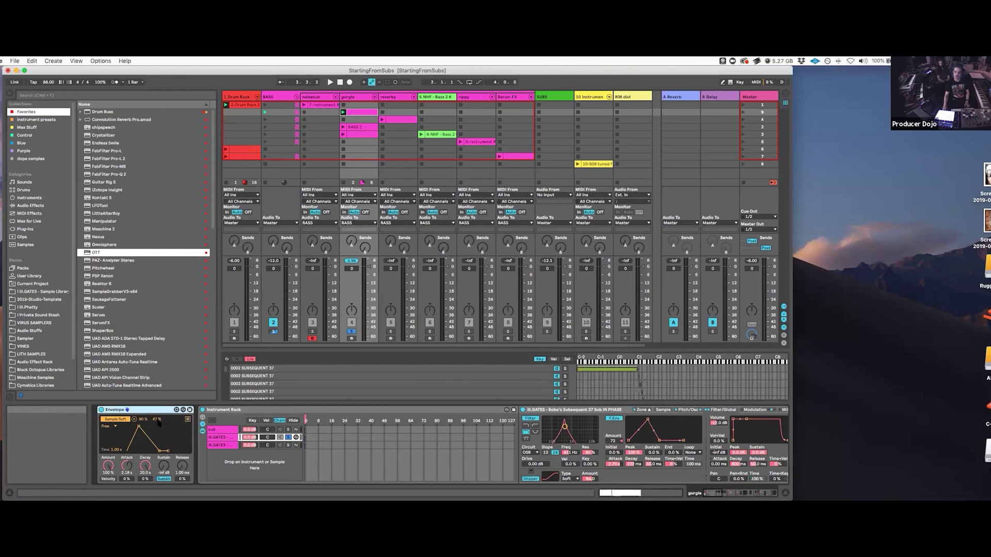
scroll(331, 432, "right", 10)
scroll(332, 434, "left", 5)
key("space")
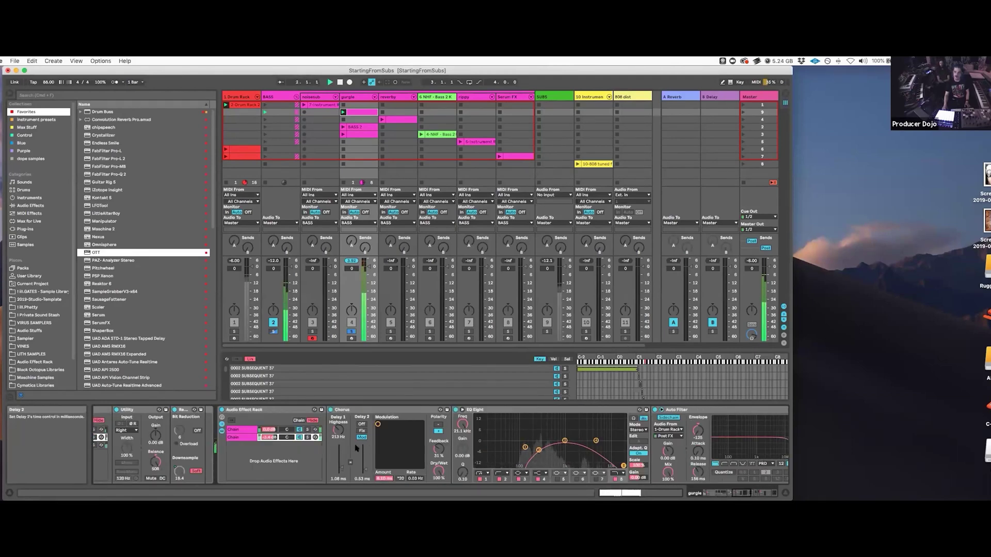
scroll(356, 447, "right", 8)
scroll(354, 444, "left", 10)
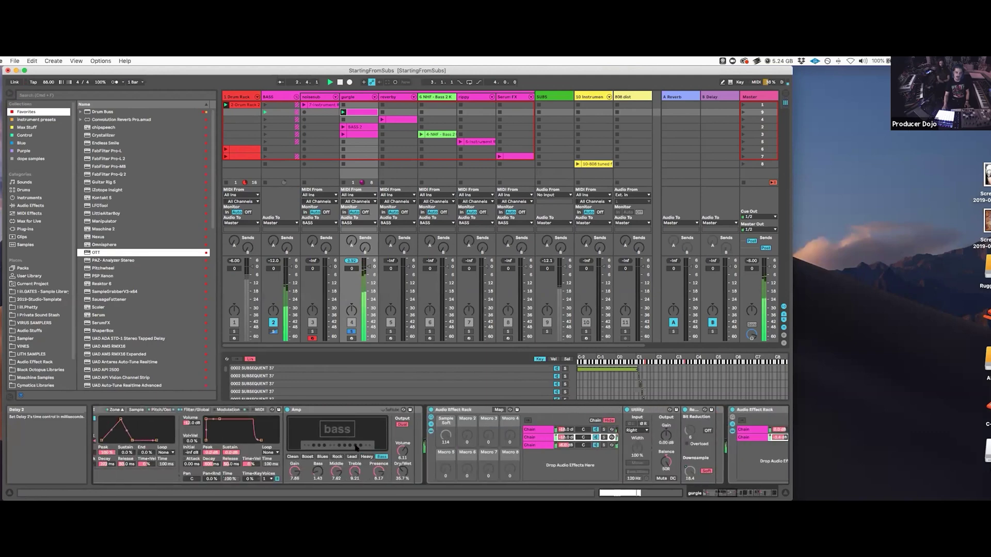
- Compare the second and third chains of gurgle's Instrument Rack, and play the track while examining the third chain's Sampler filter and envelopes
left_click(227, 437)
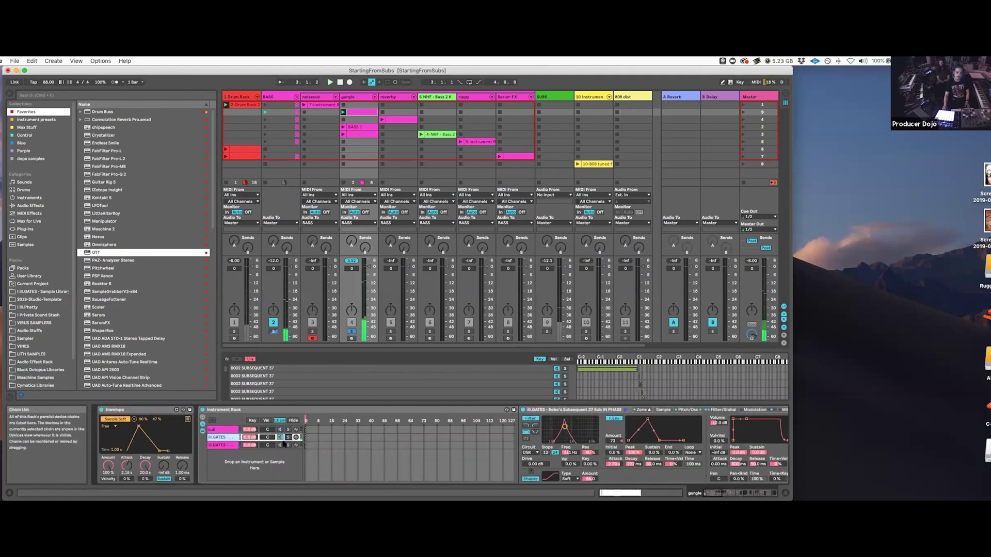
left_click(223, 446)
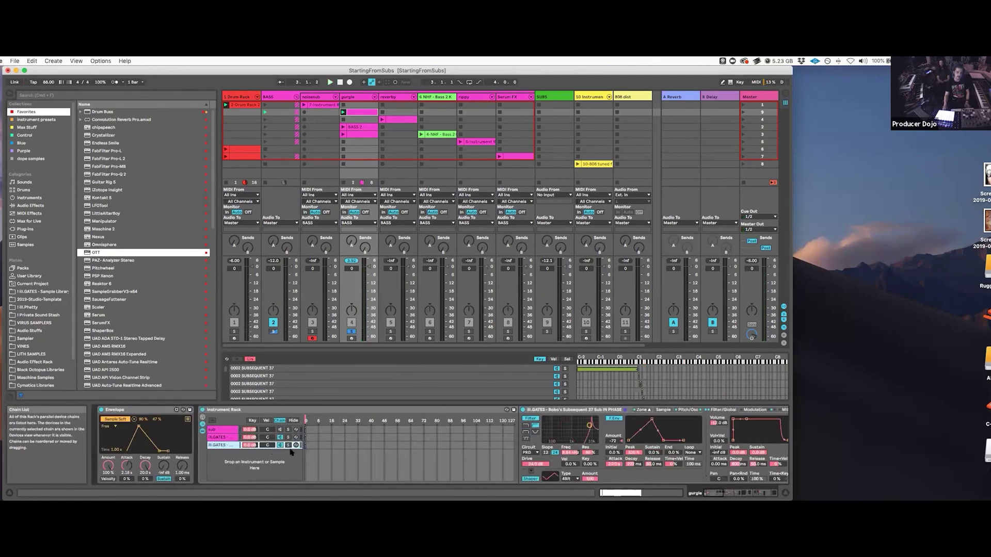
scroll(443, 426, "right", 5)
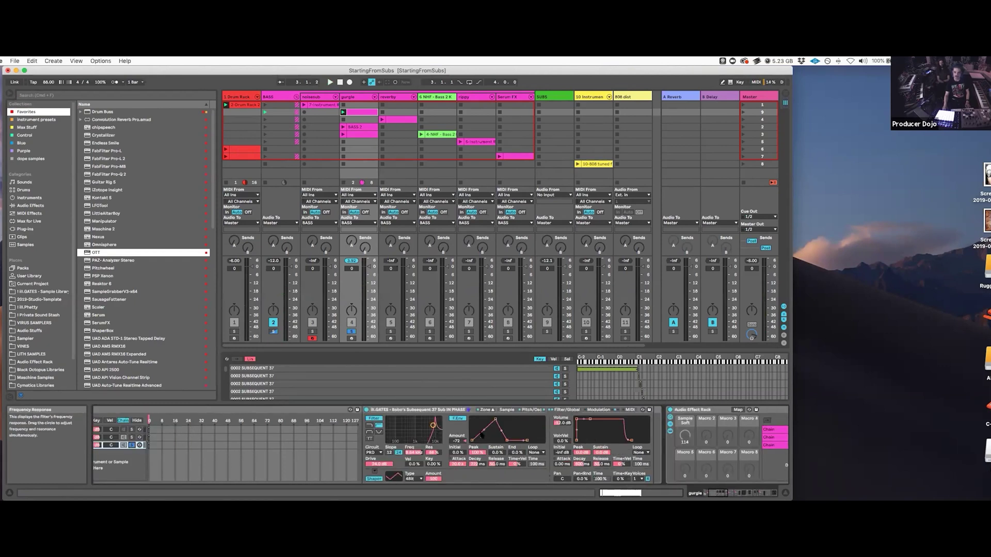
scroll(488, 430, "right", 2)
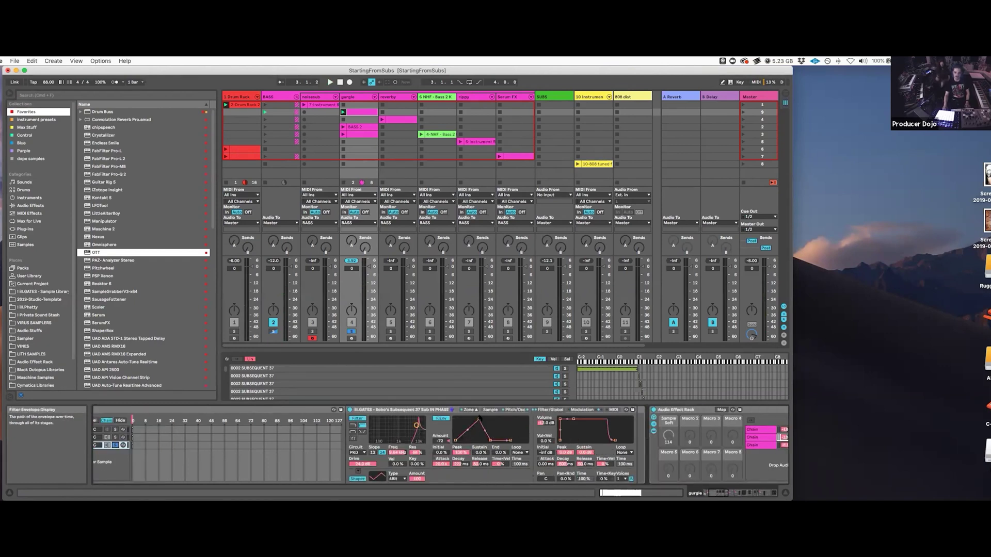
scroll(479, 419, "right", 3)
key("space")
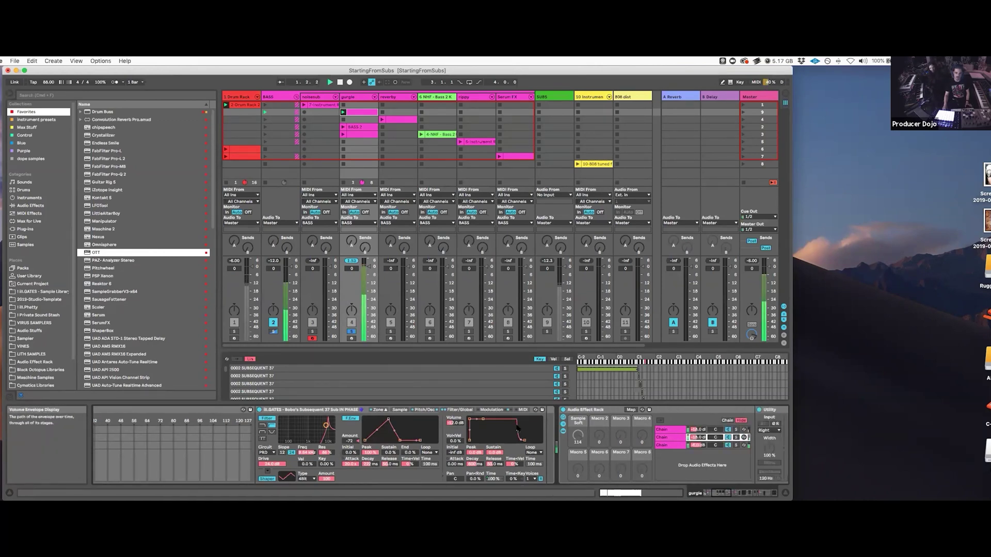
scroll(413, 464, "left", 3)
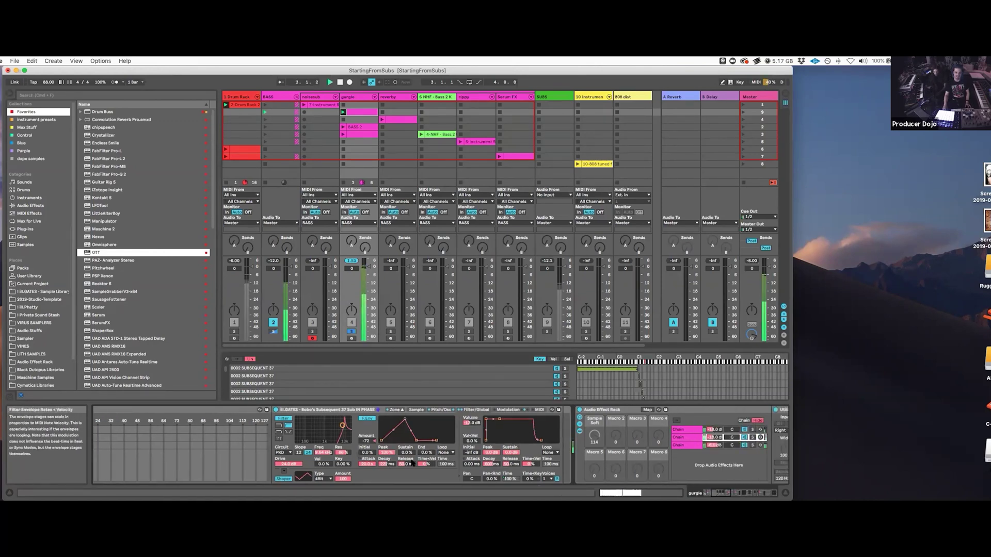
scroll(412, 463, "right", 3)
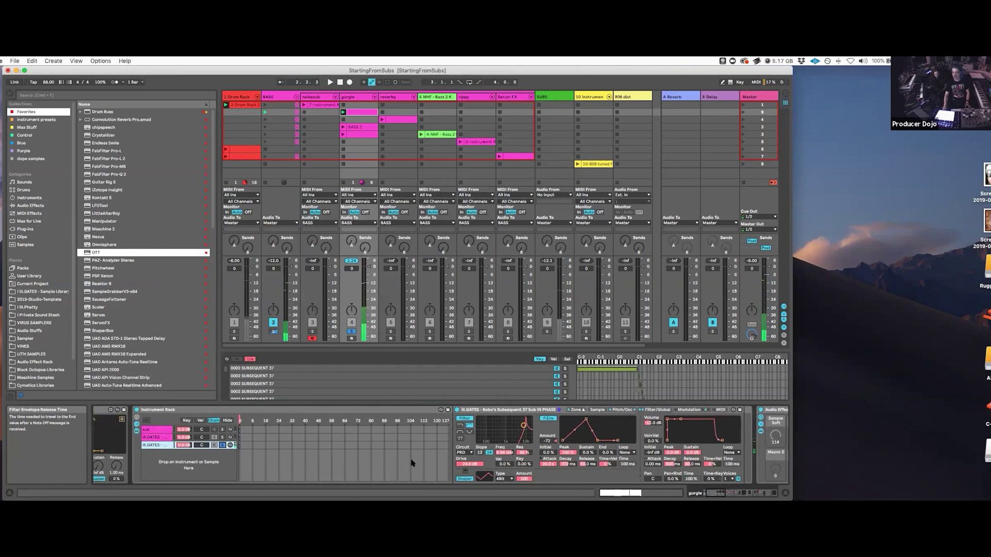
- Show the third chain's Sampler Pitch/Osc settings and audition the sound with the modulation oscillator off, then on again
left_click(407, 410)
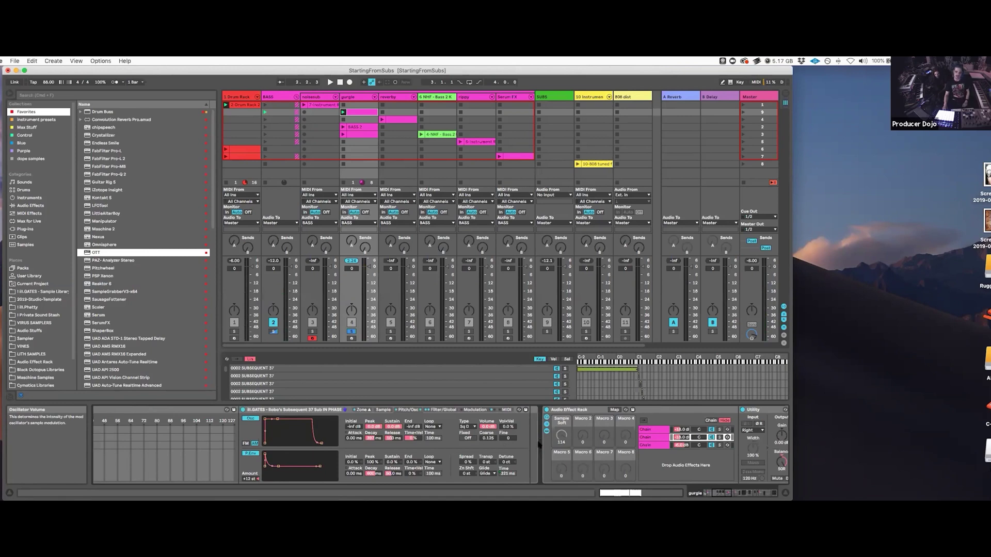
left_click(250, 419)
key("space")
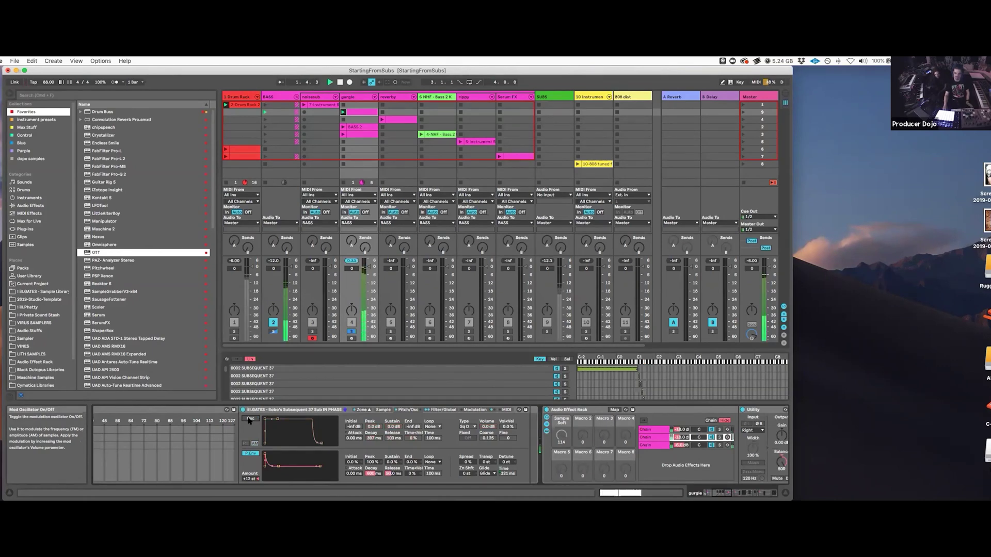
left_click(249, 420)
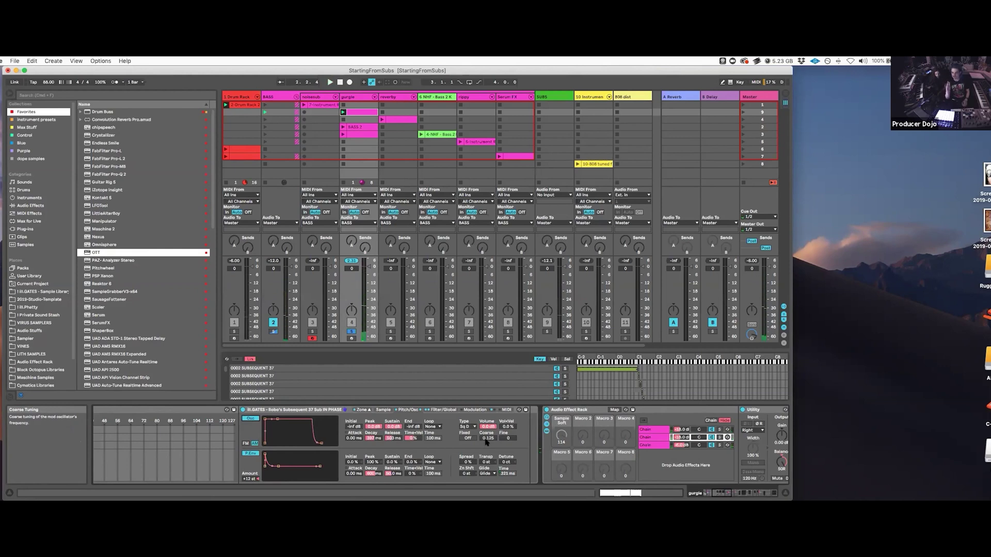
- Audition gurgle's bass layers alone and together with the SUBS track, and remove the solos from both tracks
scroll(477, 445, "left", 10)
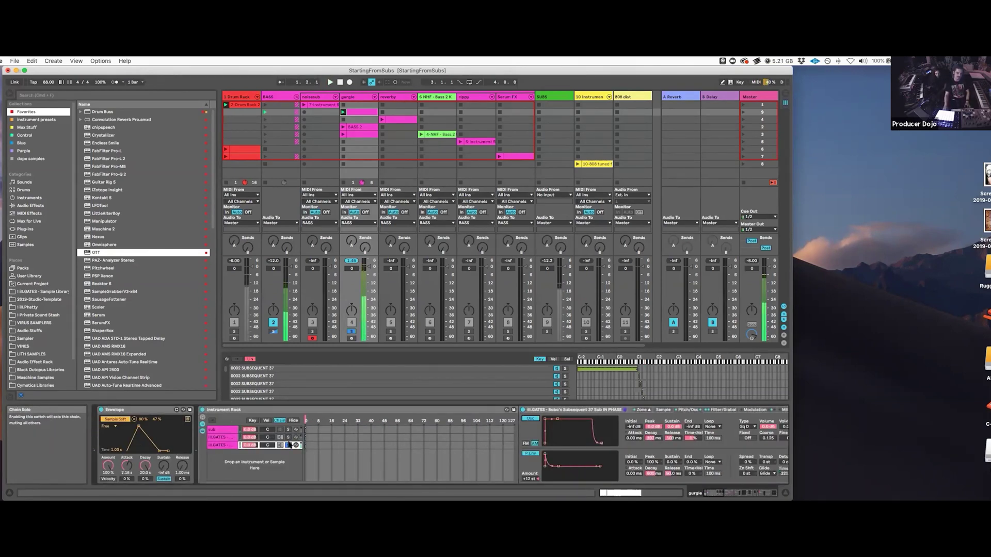
left_click(367, 443)
key("space")
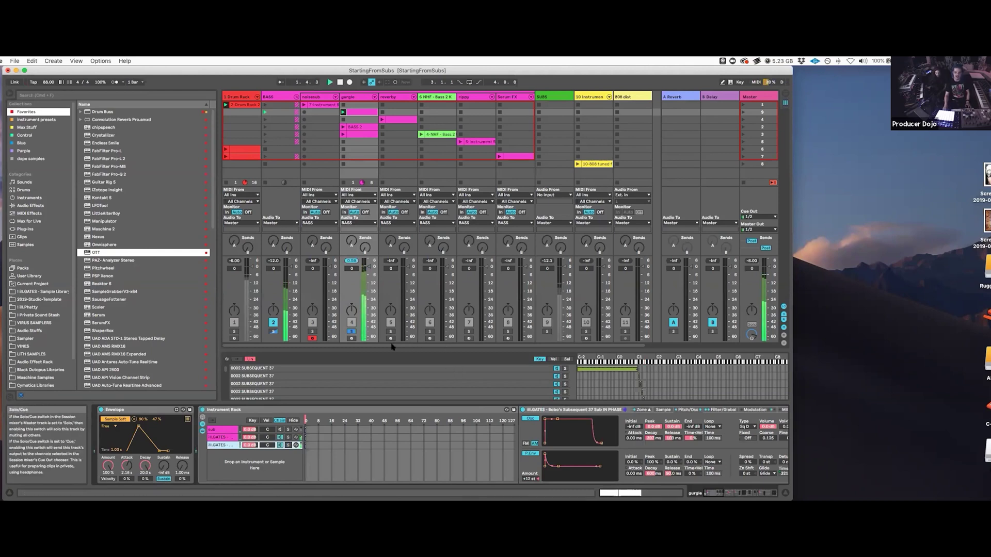
left_click(352, 332)
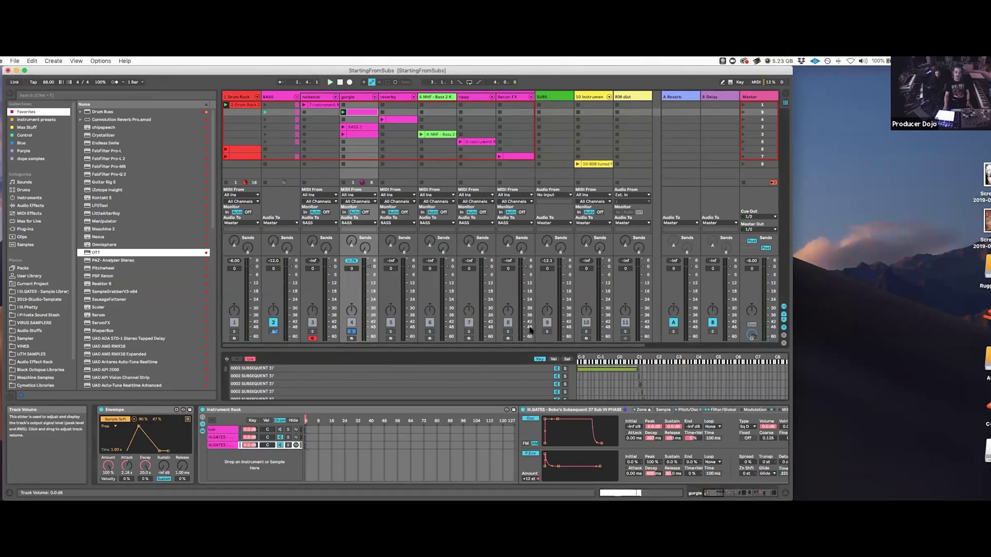
key("space")
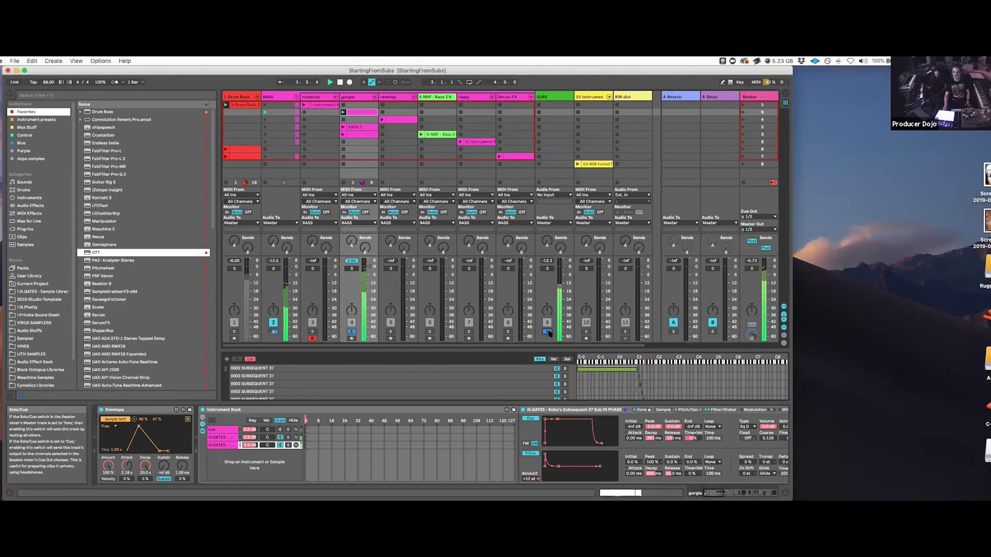
left_click(547, 332)
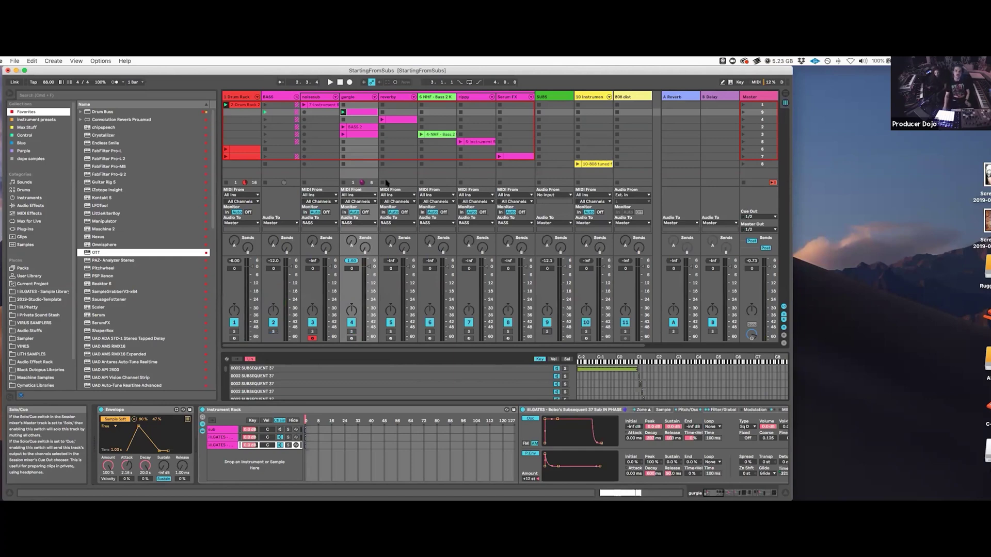
- Show the reverby track's devices and launch the scene containing its clip
left_click(401, 97)
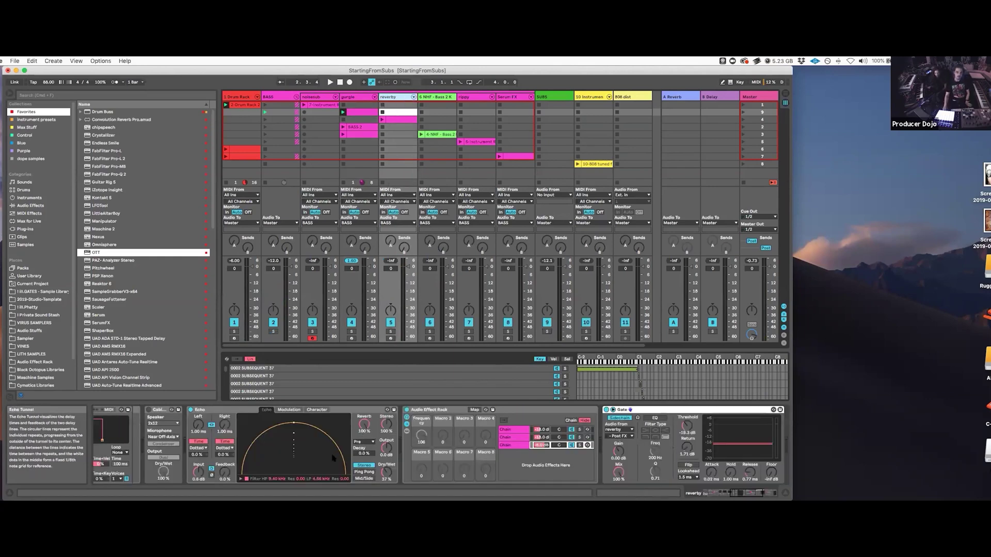
scroll(332, 458, "left", 10)
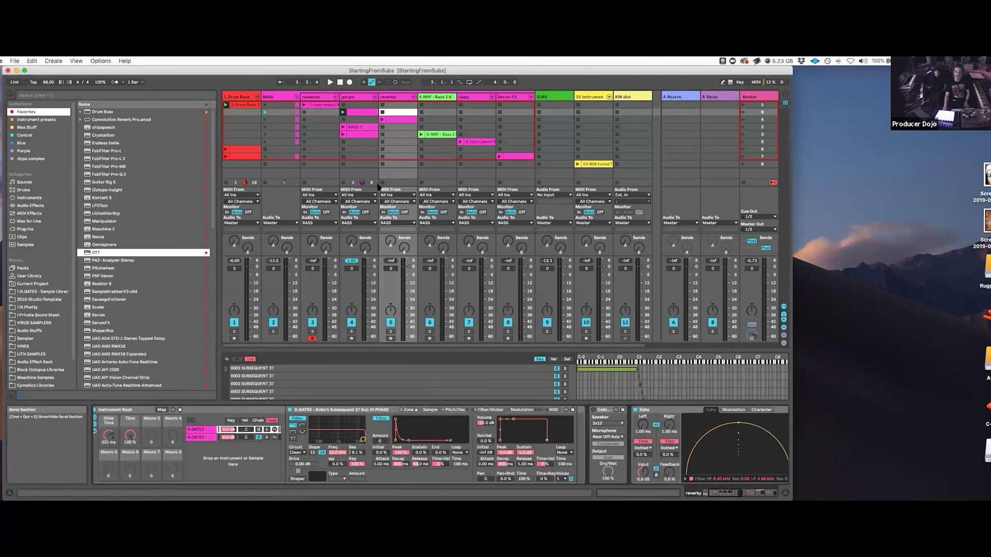
left_click(742, 119)
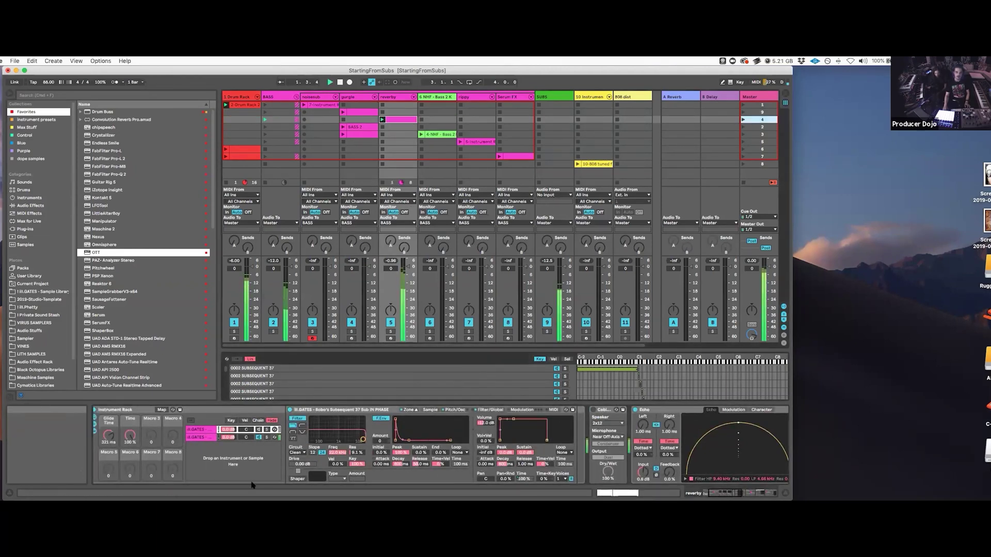
- Rename the first chain of reverby's Instrument Rack to sub, and select the second chain to review it with the Echo and Audio Effect Rack
scroll(426, 471, "left", 5)
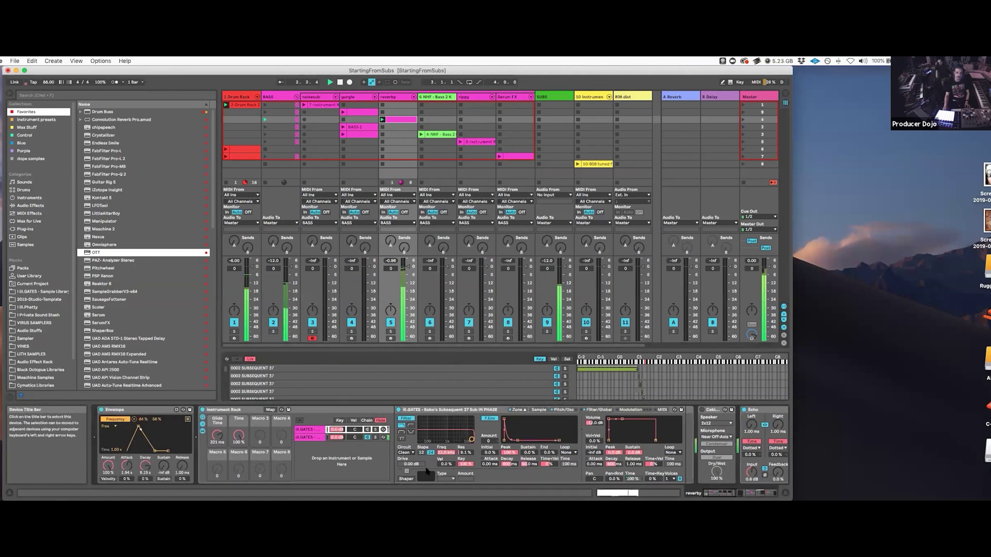
scroll(138, 435, "right", 3)
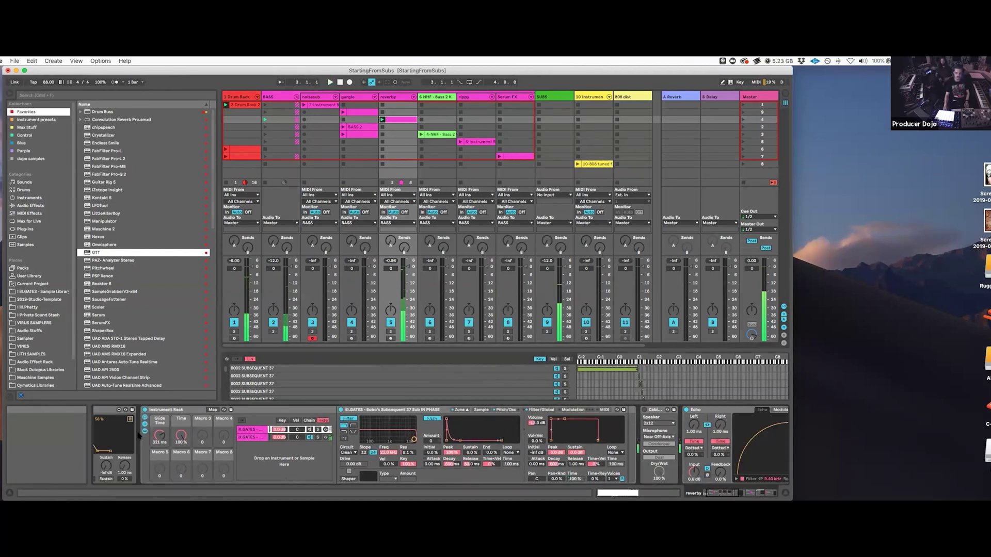
scroll(178, 445, "right", 4)
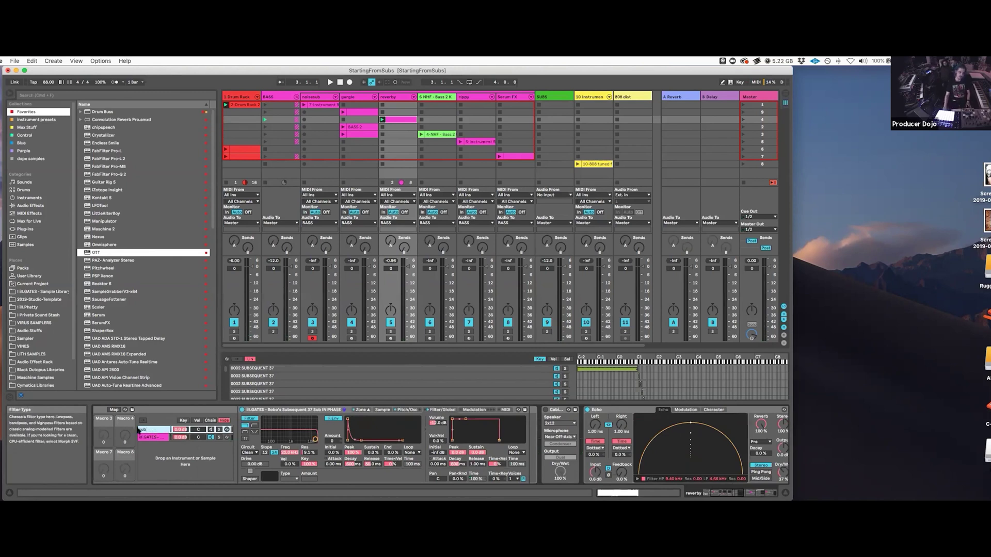
left_click(149, 438)
scroll(281, 462, "right", 12)
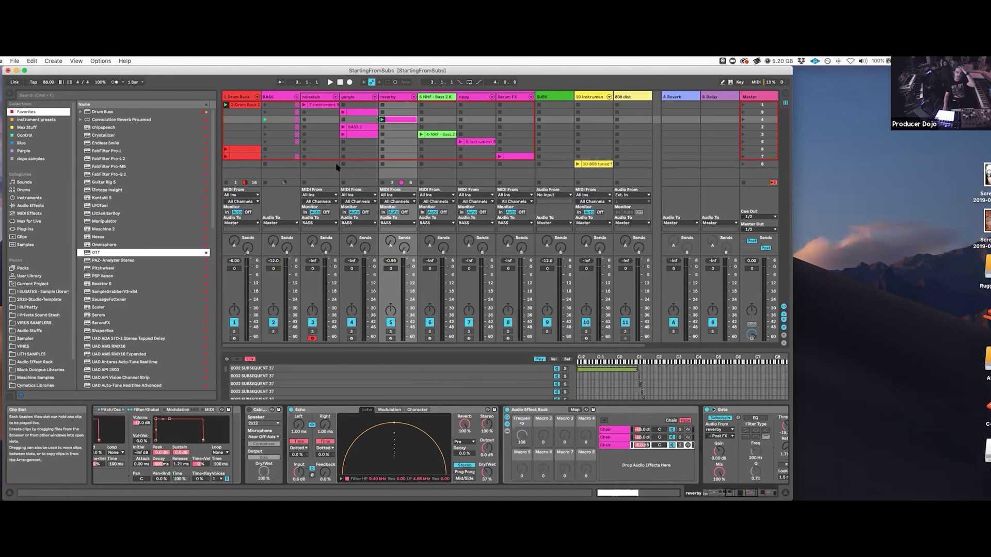
- View the BASS group's device chain, and return to the reverby track's Instrument Rack, second-chain Sampler and Echo
left_click(282, 119)
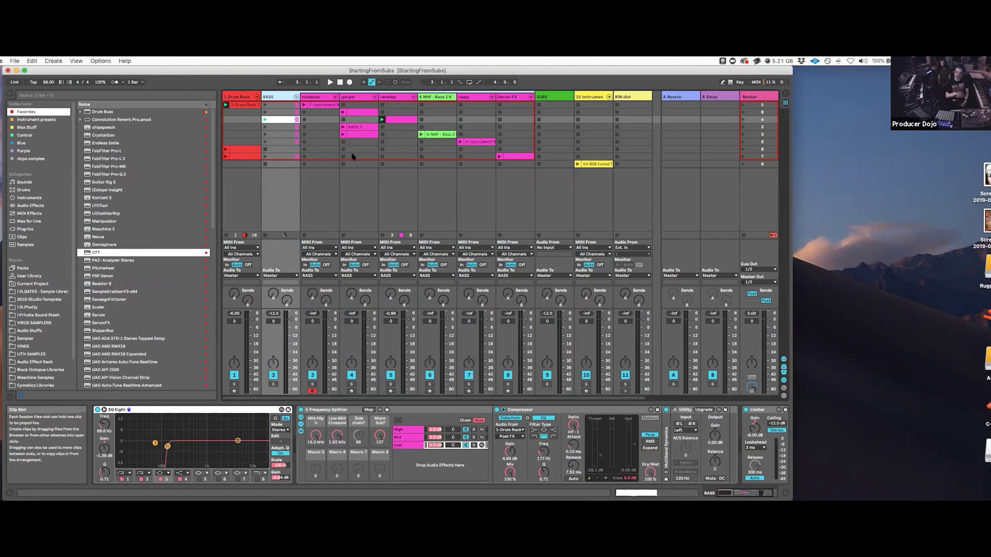
left_click(395, 97)
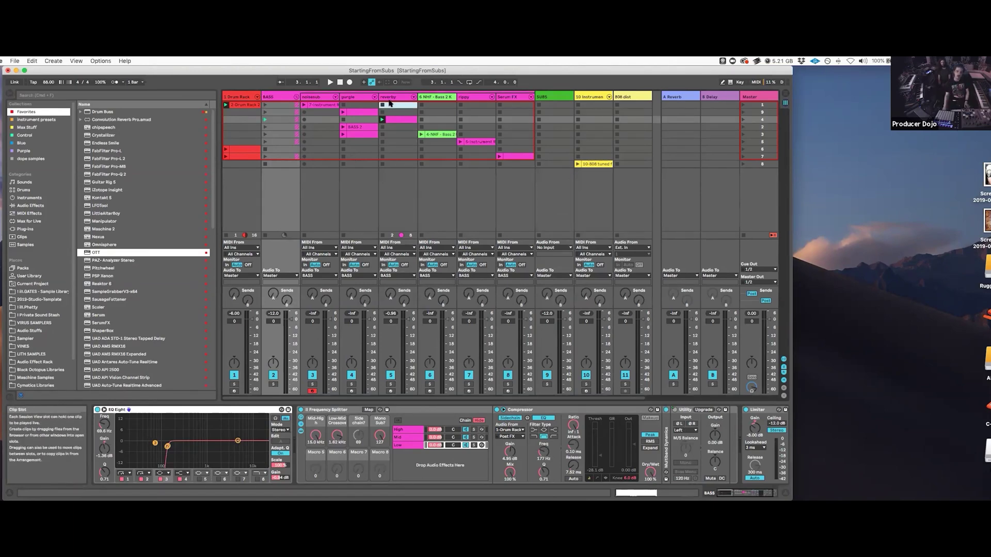
scroll(239, 449, "left", 10)
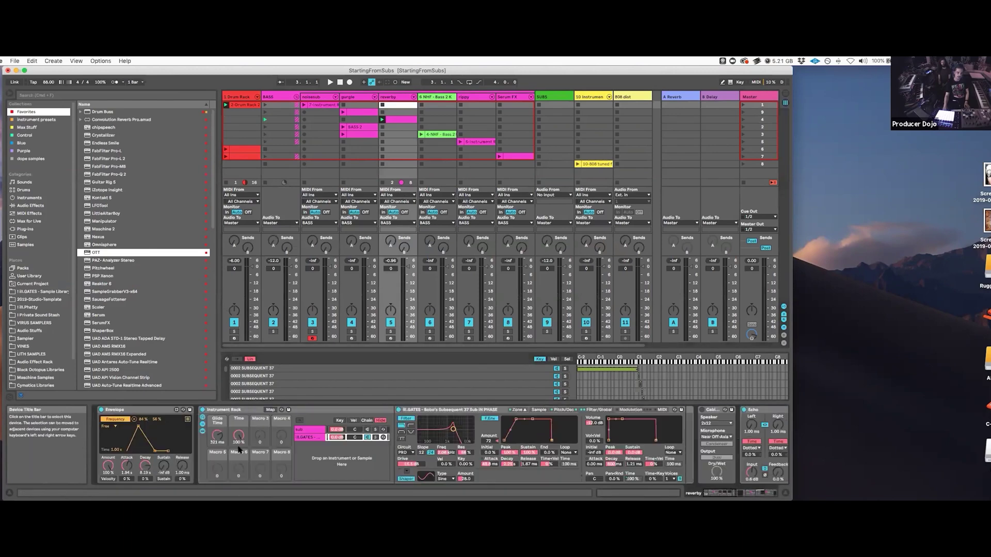
scroll(313, 439, "right", 8)
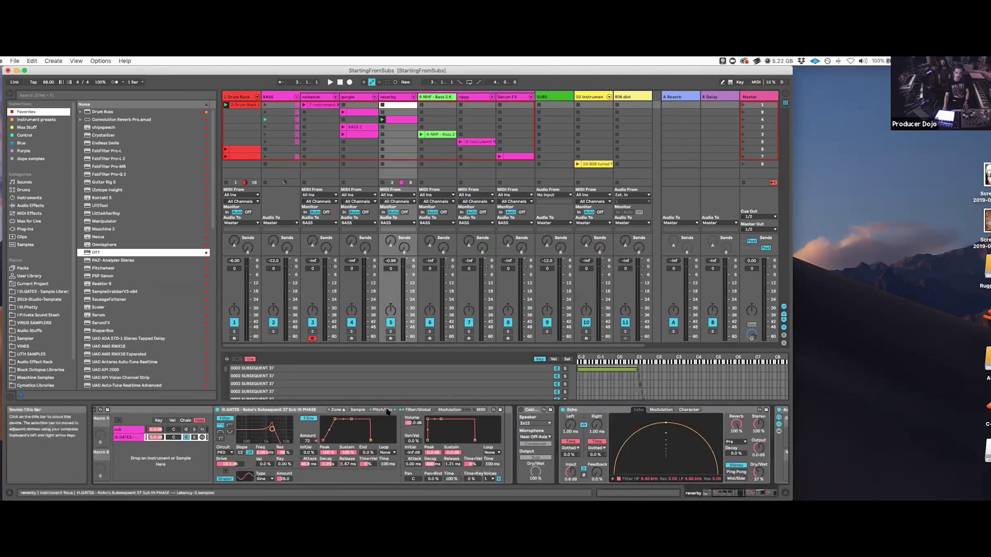
- Show the second-chain Sampler's pitch and oscillator settings and audition the FM oscillator with its coarse tuning at 2
left_click(383, 410)
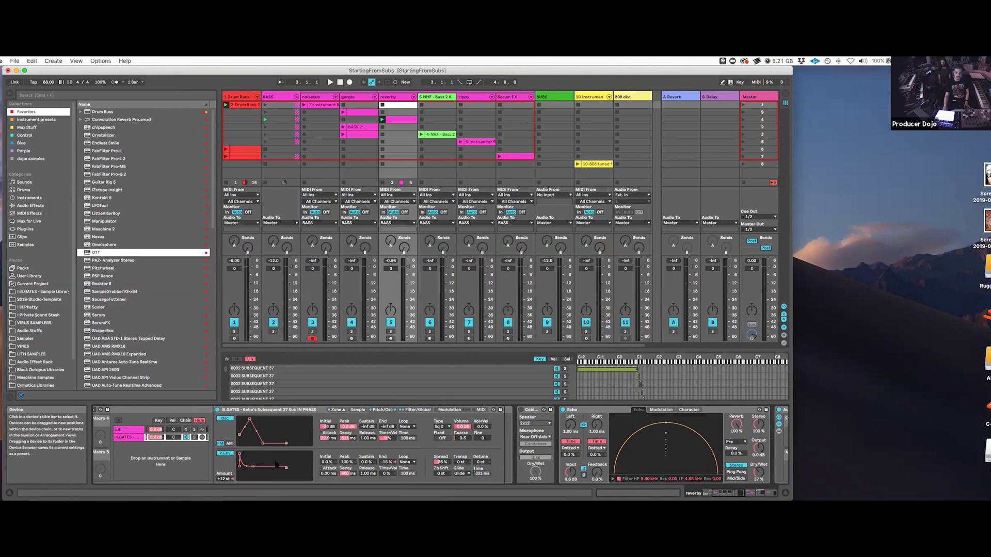
key("space")
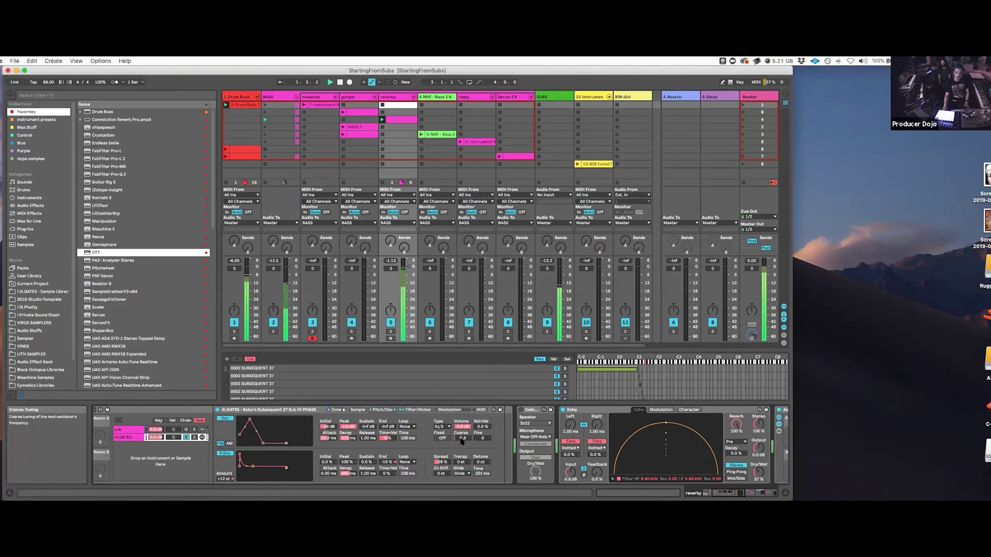
left_click_drag(463, 438, 462, 439)
left_click_drag(461, 441, 461, 444)
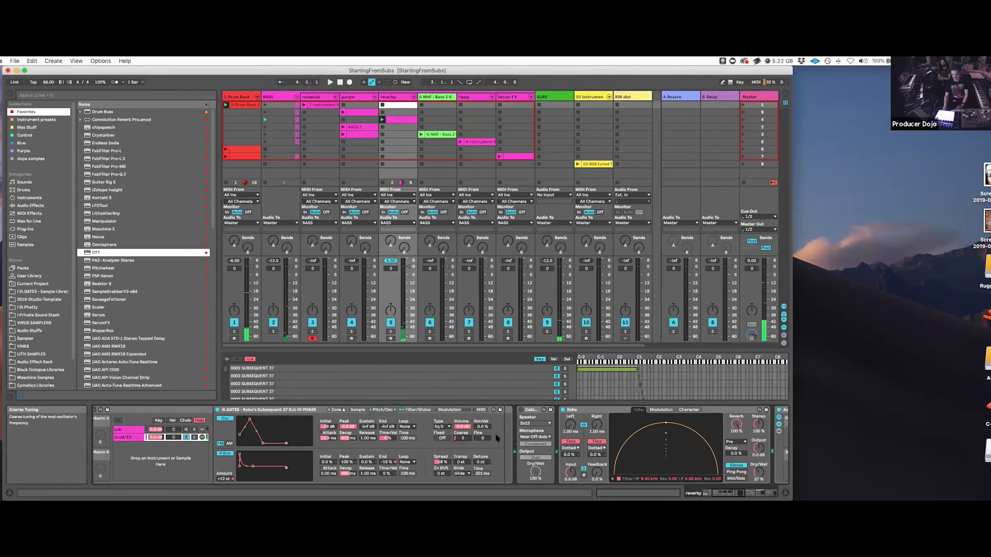
key("space")
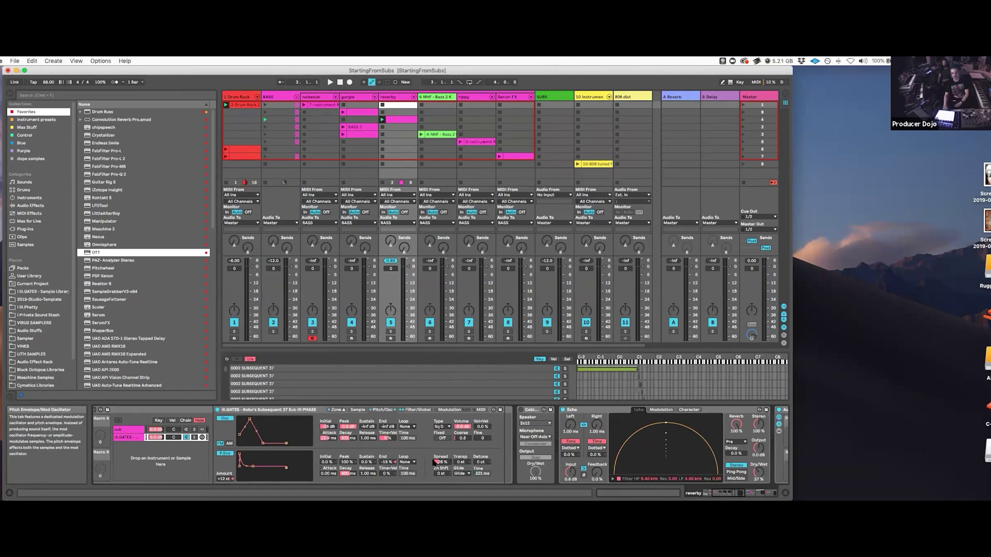
- Audition reverby's Echo with its input gain raised, and reset the input gain to 0.0 dB
scroll(433, 462, "right", 5)
scroll(205, 452, "left", 2)
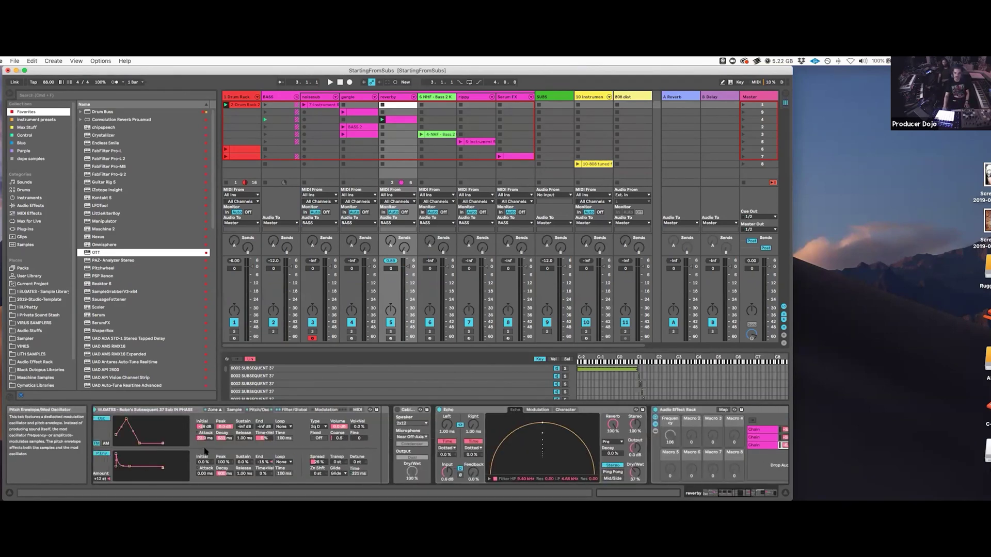
scroll(206, 451, "right", 6)
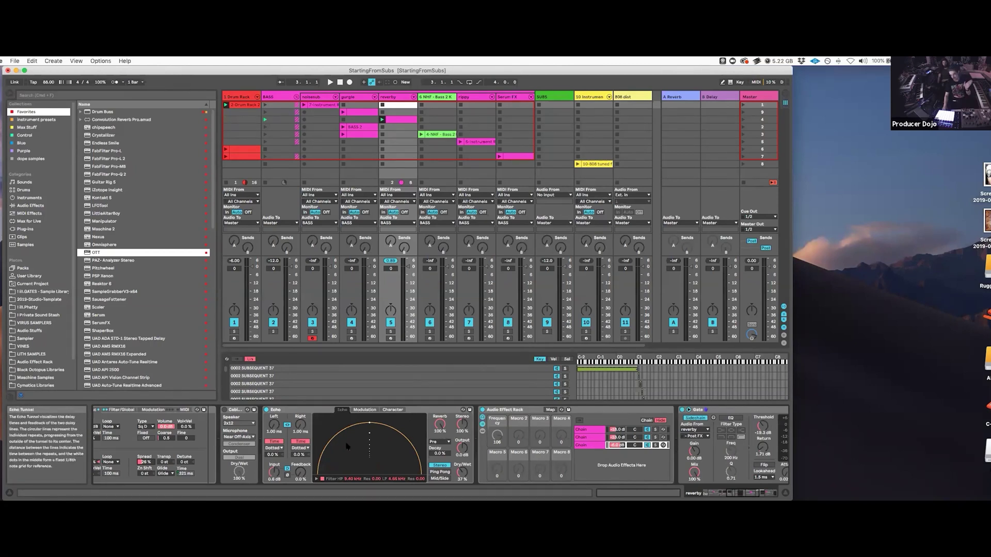
scroll(347, 447, "right", 1)
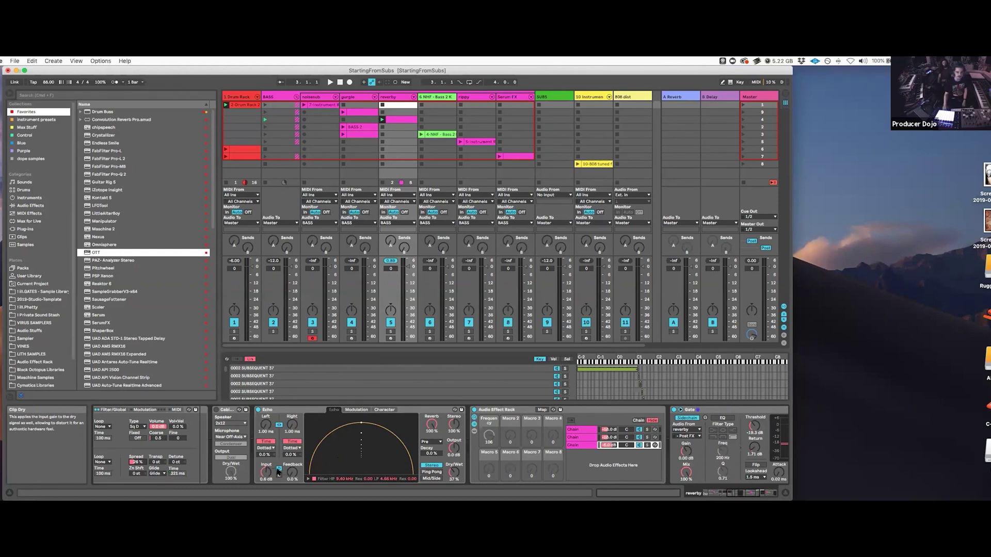
key("space")
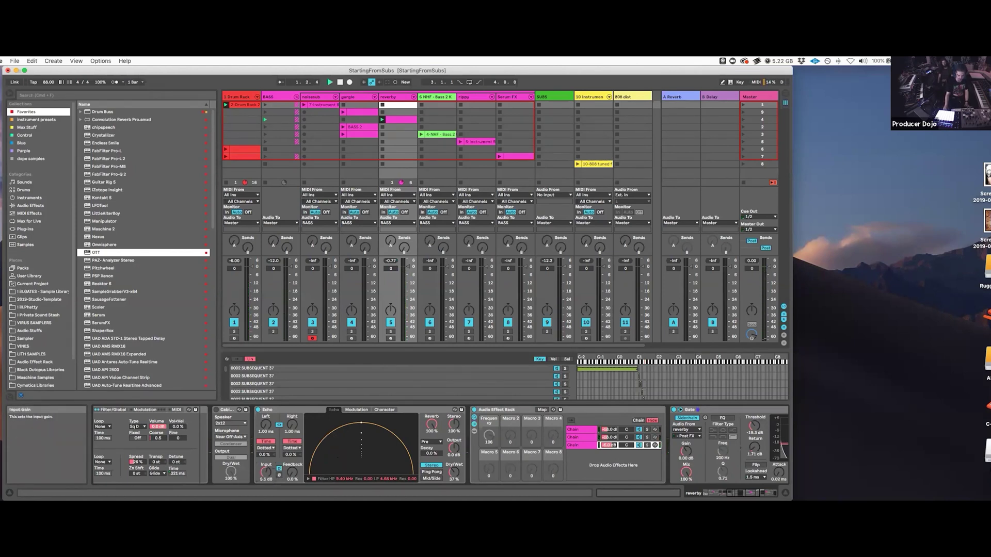
left_click_drag(266, 472, 265, 454)
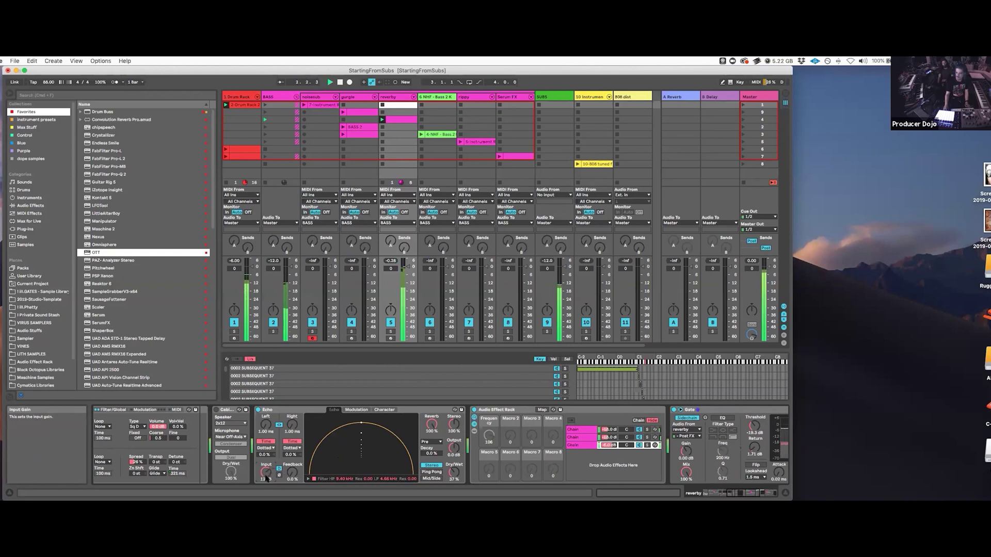
key("Delete")
- Rename the Audio Effect Rack that follows the Echo to stereo Erosion
scroll(424, 420, "right", 5)
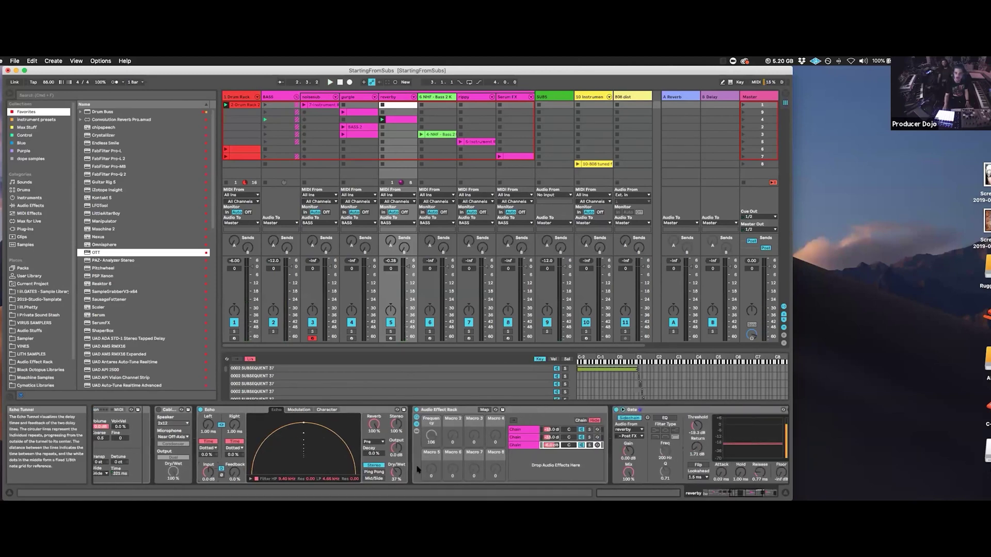
left_click(367, 410)
left_click(367, 410)
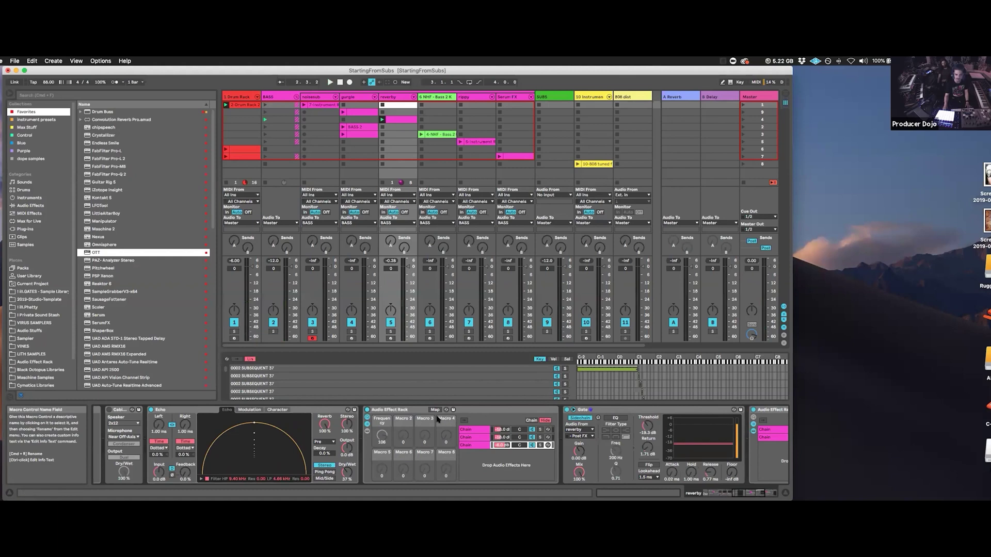
left_click(404, 409)
key("super+r")
type("s")
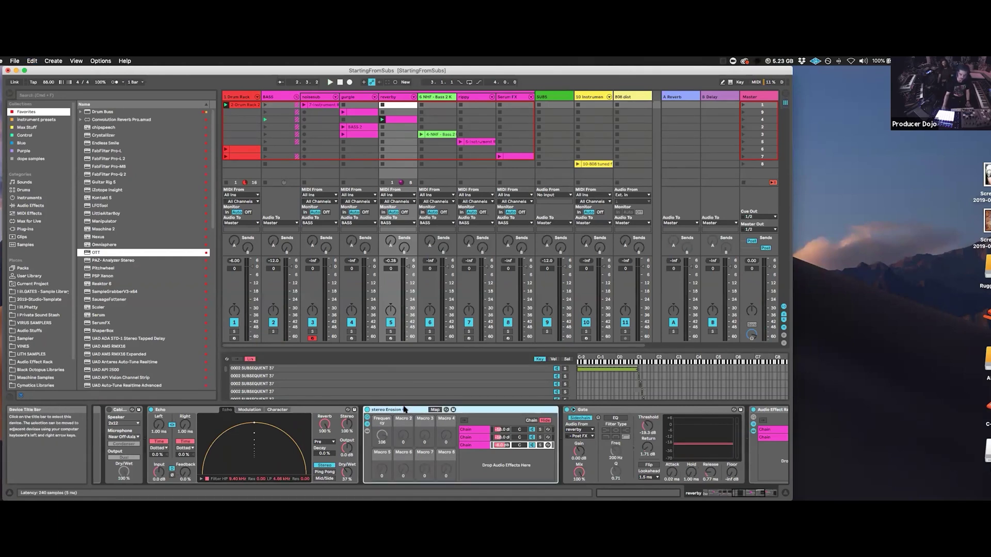
- Play the clip while reviewing reverby's Gate and the Audio Effect Rack containing OTT
key("space")
scroll(499, 457, "right", 5)
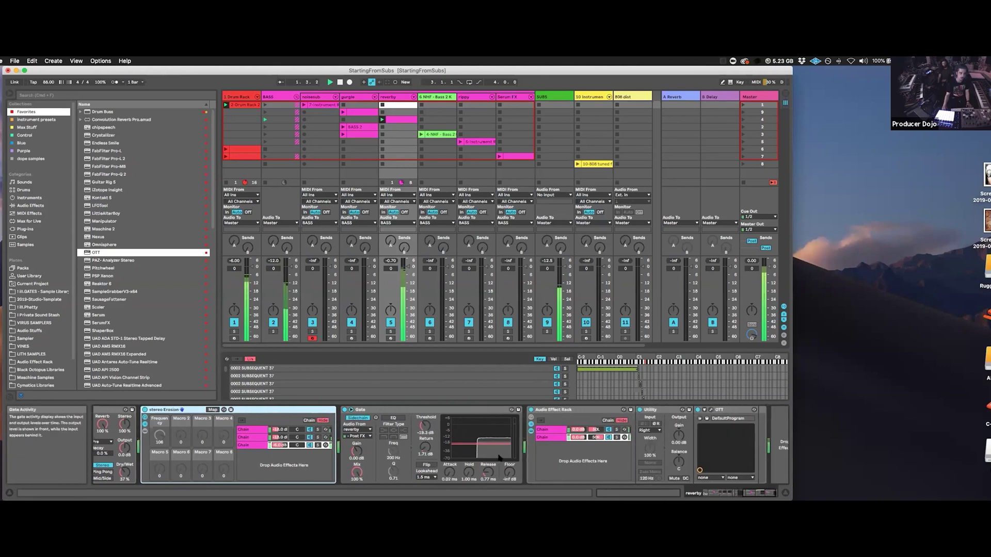
scroll(580, 410, "right", 2)
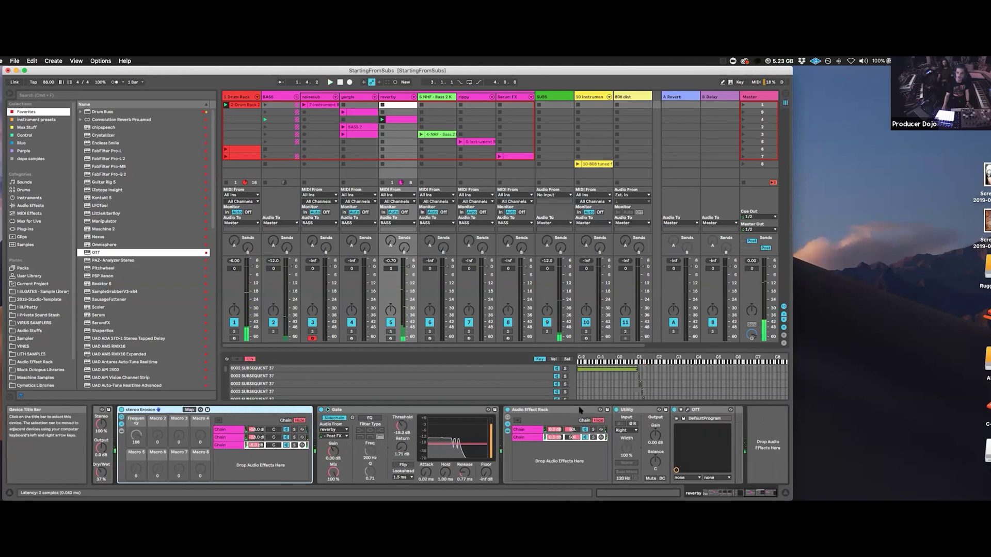
left_click(546, 410)
key("super+t")
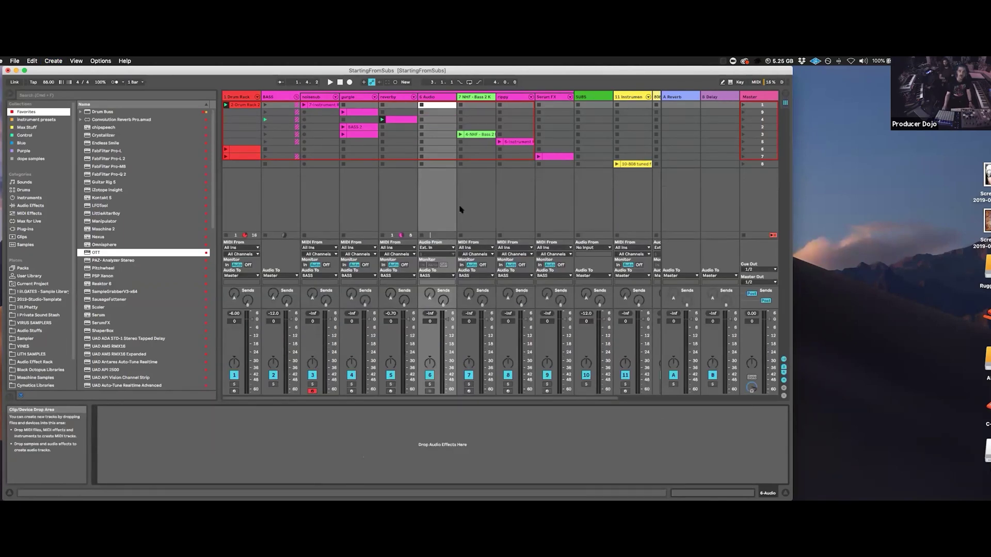
key("super+r")
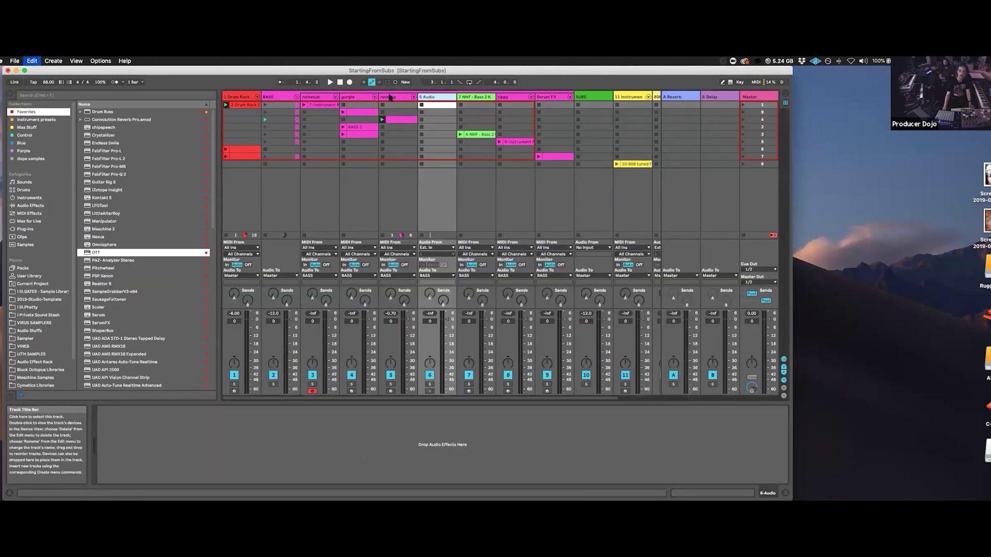
key("super+z")
- Rename the Audio Effect Rack after the Gate to Stereo OTT
left_click(570, 410)
key("super+r")
type("Stereo OTT")
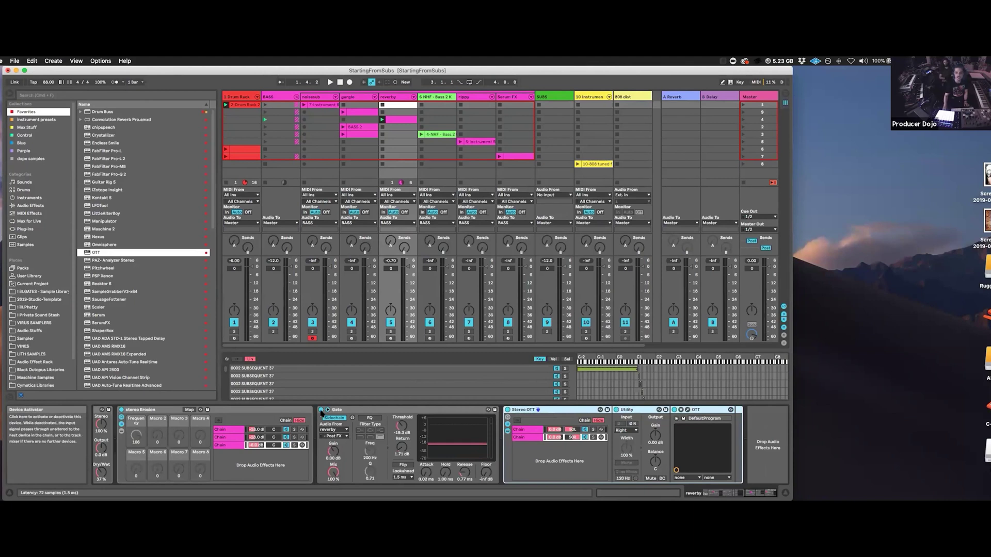
- Compare the bass with the Gate bypassed and active, review reverby's Echo and Gate while it is soloed, and remove the solo
key("space")
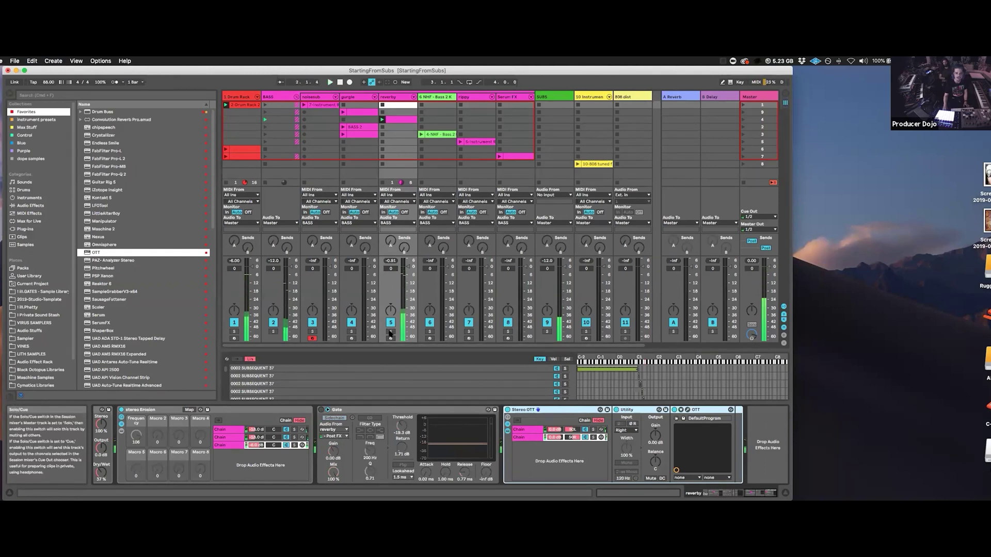
left_click(334, 418)
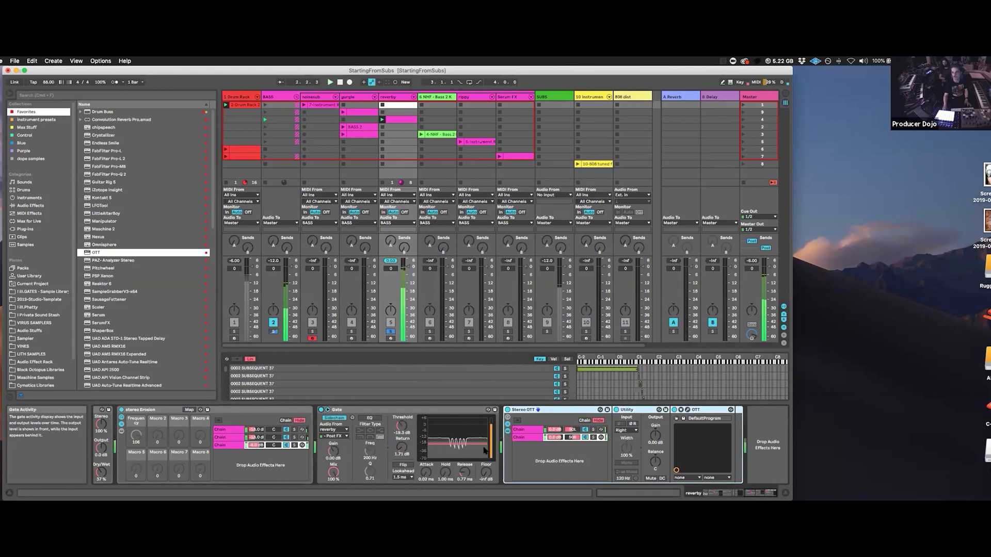
scroll(484, 450, "left", 10)
scroll(483, 450, "right", 2)
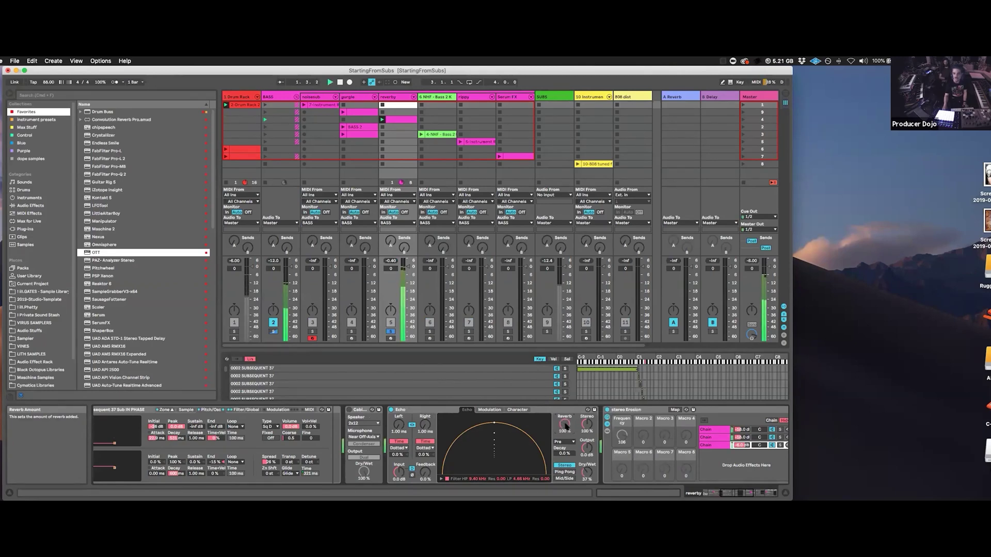
scroll(562, 443, "right", 15)
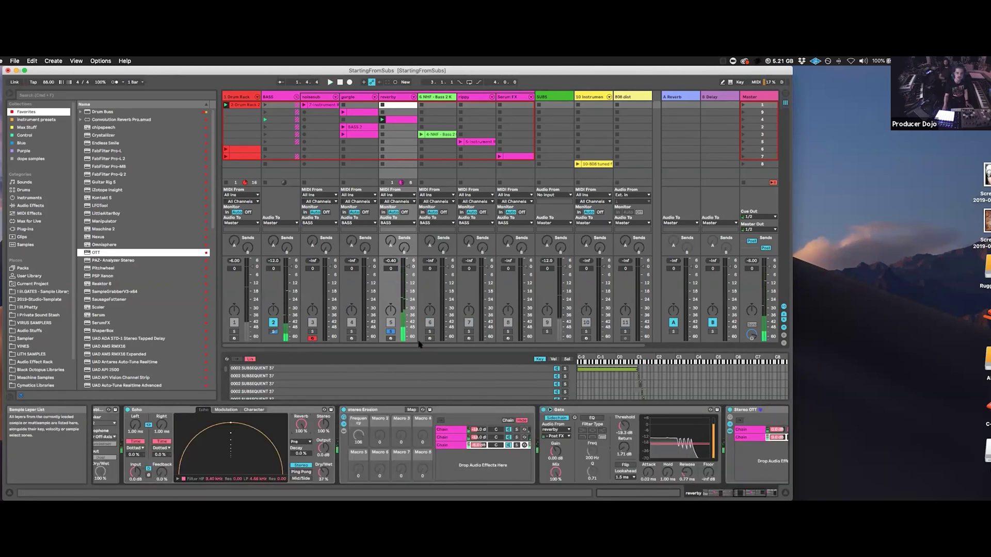
left_click(392, 332)
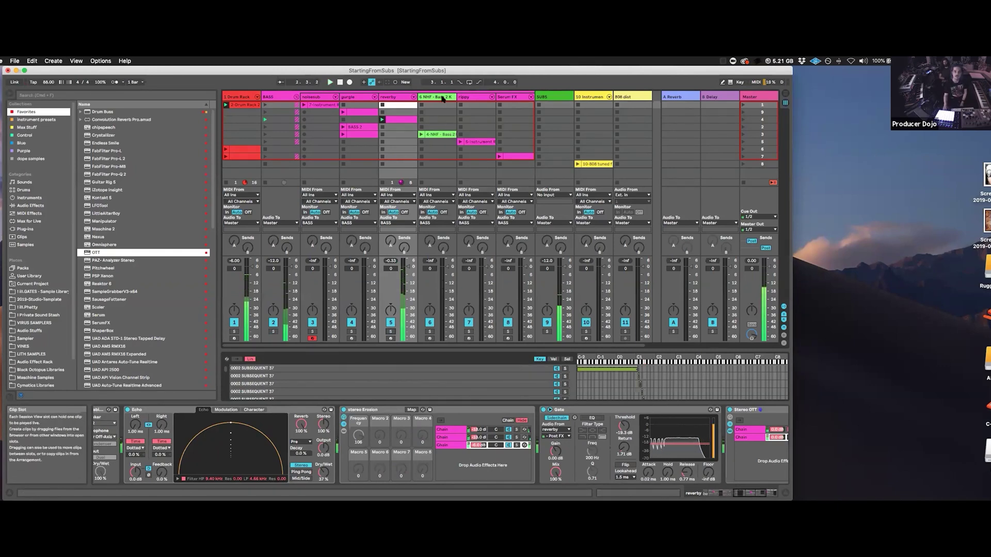
- Show the NHF - Bass 2 Sampler and the SUBS track's listening rack and sidechain Compressors, and launch the scene containing the NHF clip
key("Right")
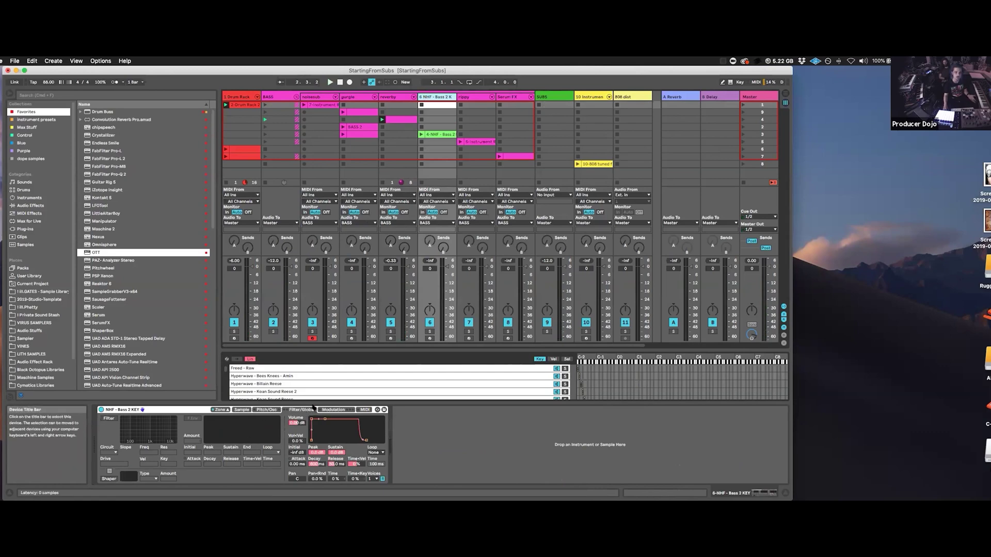
left_click(555, 98)
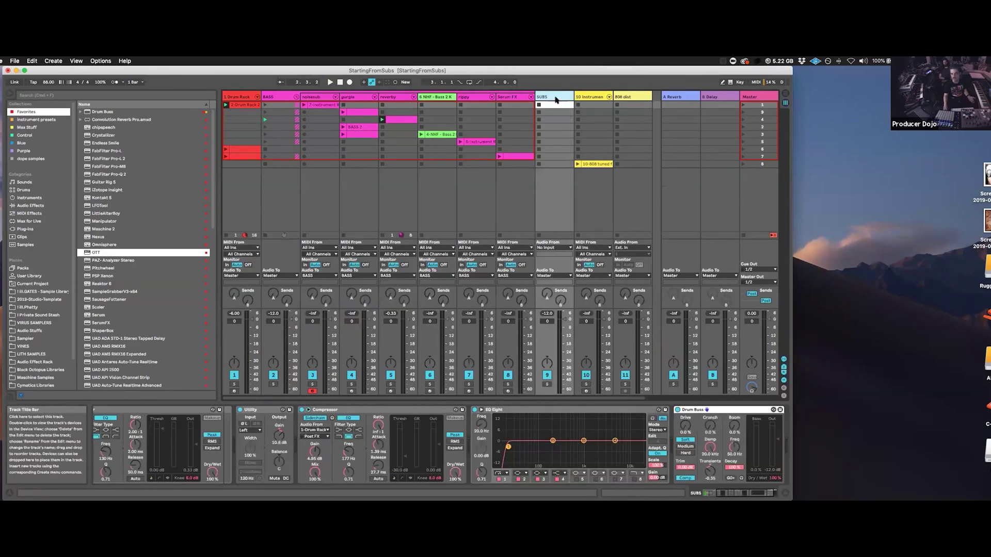
scroll(361, 448, "left", 5)
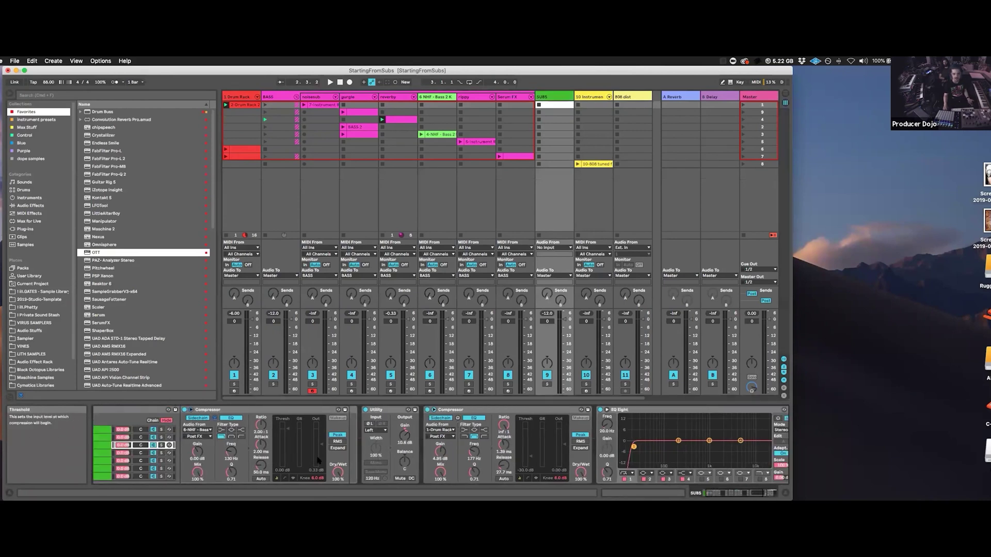
scroll(317, 461, "right", 5)
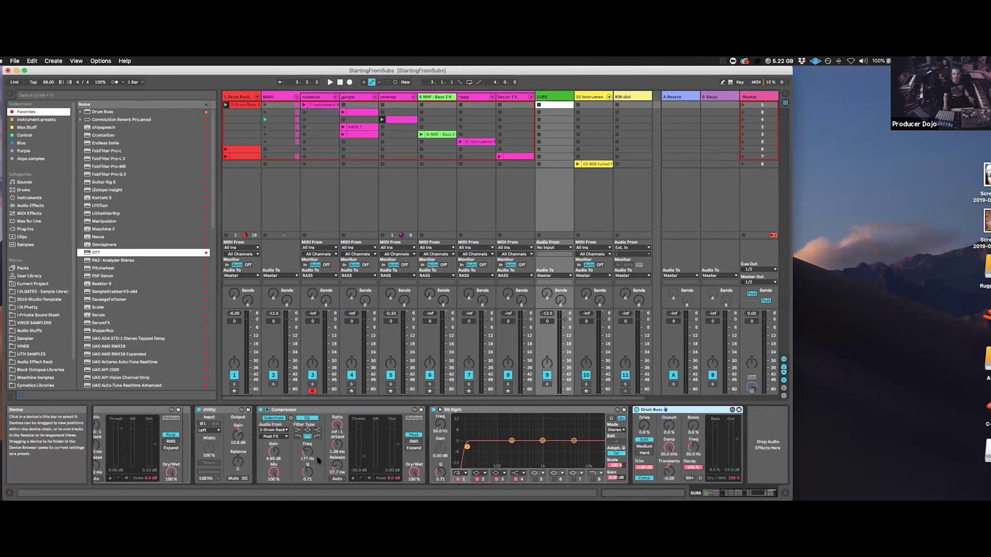
scroll(232, 457, "left", 5)
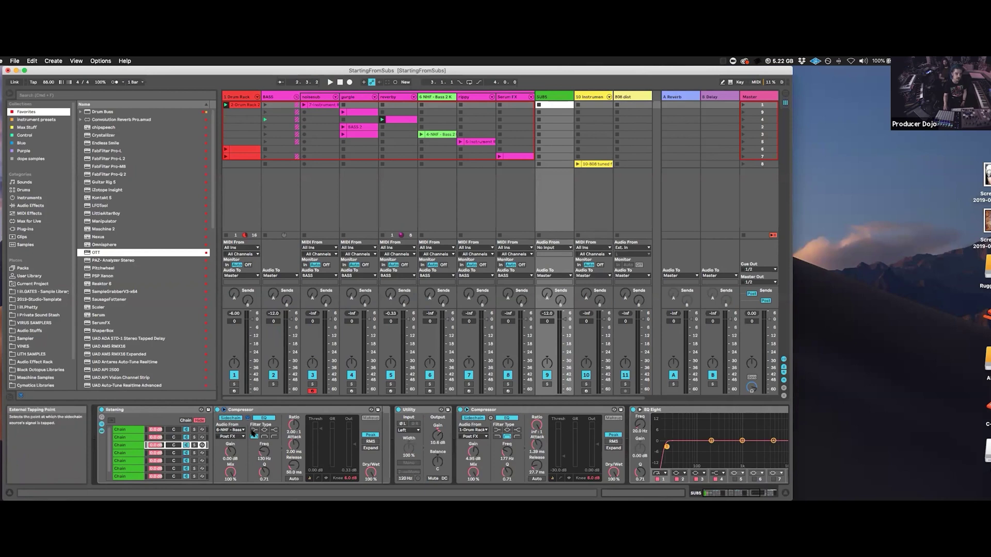
left_click(743, 135)
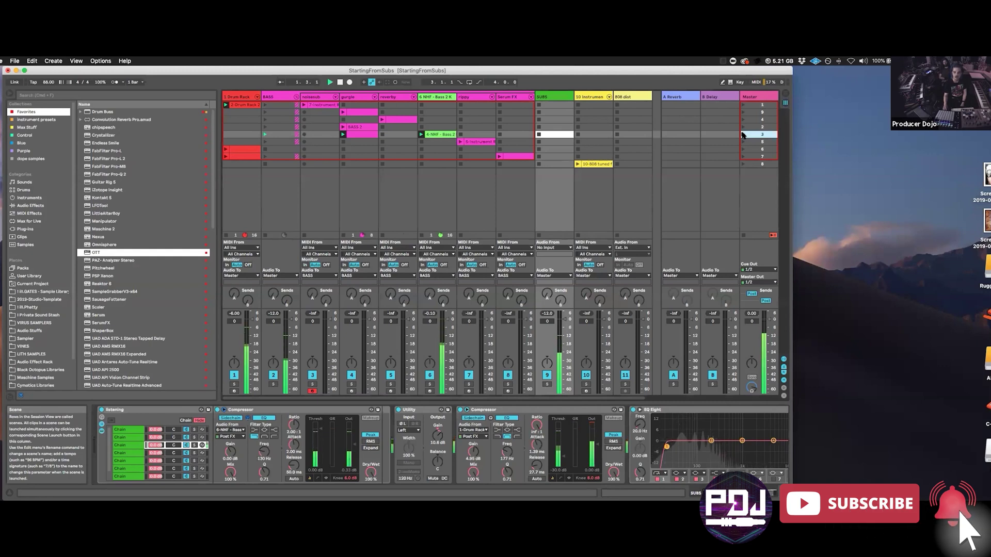